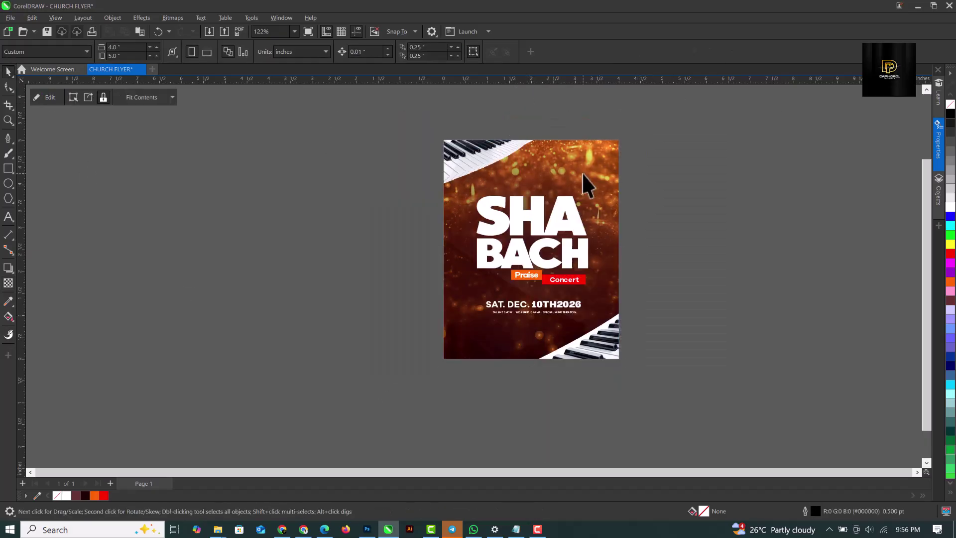
# Step: Convert the SHA BACH title to curves and give it a dark Small Glow drop shadow
pyautogui.scroll(2, 486, 336)
pyautogui.rightClick(531, 233)
pyautogui.click(535, 233)
pyautogui.click(8, 267)
pyautogui.click(27, 51)
pyautogui.click(21, 180)
pyautogui.click(153, 51)
pyautogui.click(255, 70)
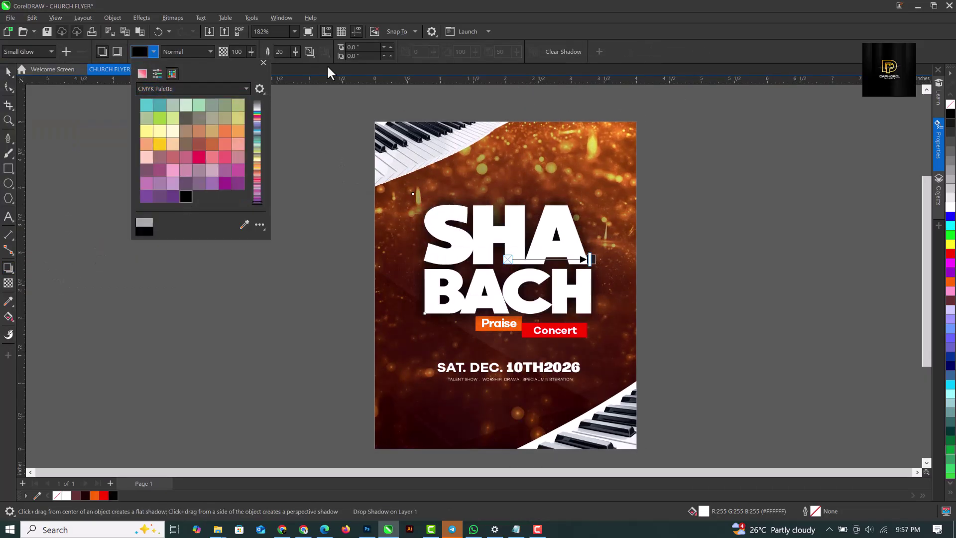
# Step: Place a copy of the finished flyer to the right of the original
pyautogui.press('space')
pyautogui.click(559, 181)
pyautogui.moveTo(558, 181); pyautogui.dragTo(645, 164)
pyautogui.hotkey('ctrl', 'z')
pyautogui.scroll(-1, 459, 222)
pyautogui.moveTo(506, 249); pyautogui.dragTo(720, 249)
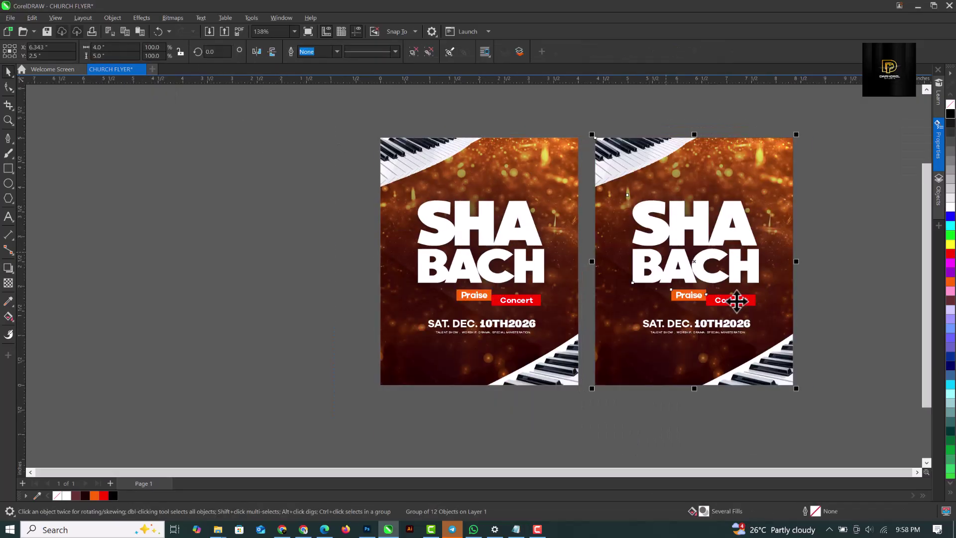
# Step: Convert the flyer copy to a bitmap and apply Add Noise to it
pyautogui.click(173, 17)
pyautogui.click(192, 29)
pyautogui.click(495, 320)
pyautogui.click(141, 17)
pyautogui.click(182, 170)
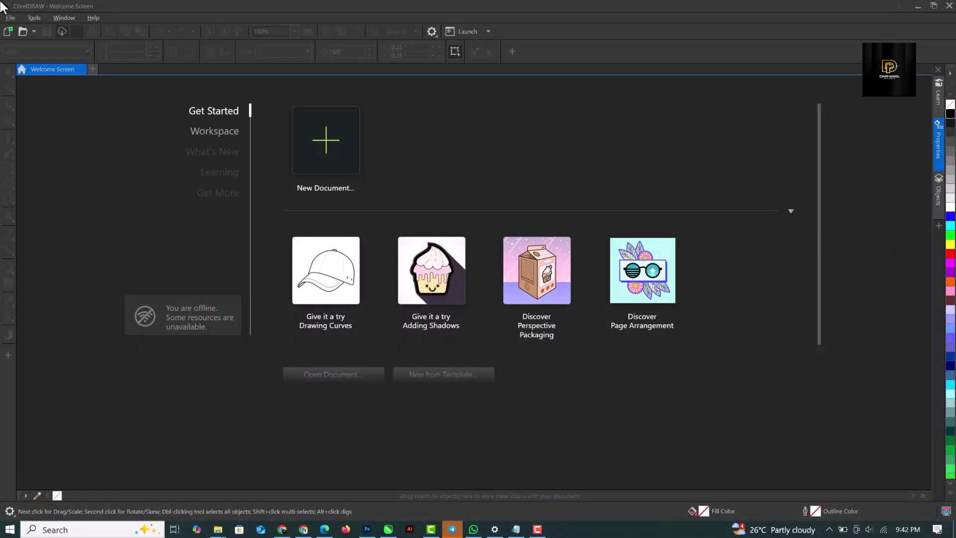
# Step: Start a new 4.0 × 5.0 inch, 300 dpi document called 'CHURCH FLYER'
pyautogui.click(14, 19)
pyautogui.click(169, 120)
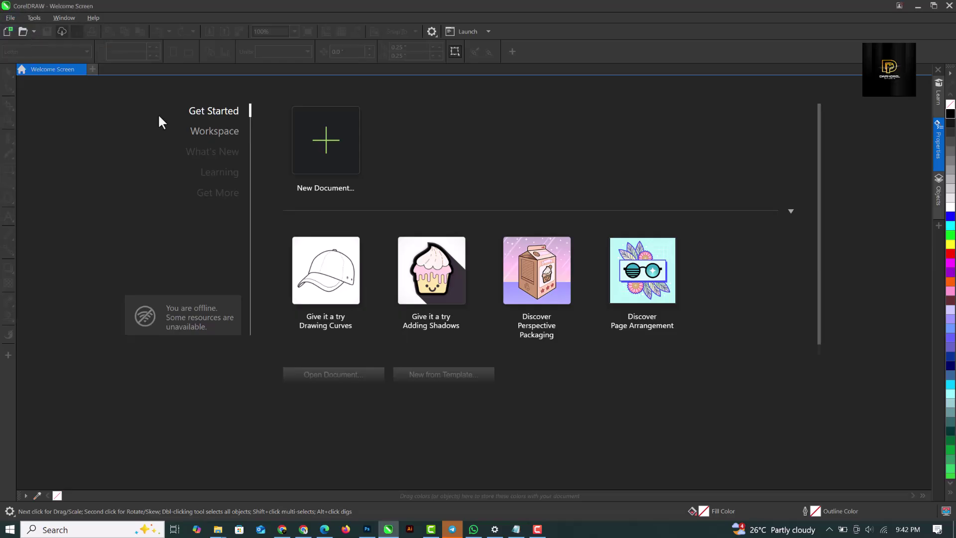
pyautogui.hotkey('ctrl', 'n')
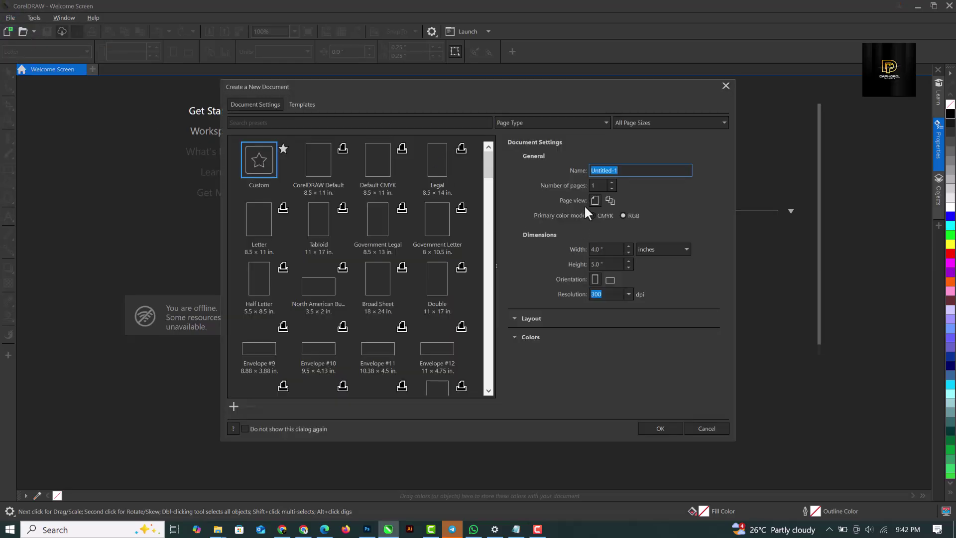
pyautogui.click(613, 249)
pyautogui.press('Tab')
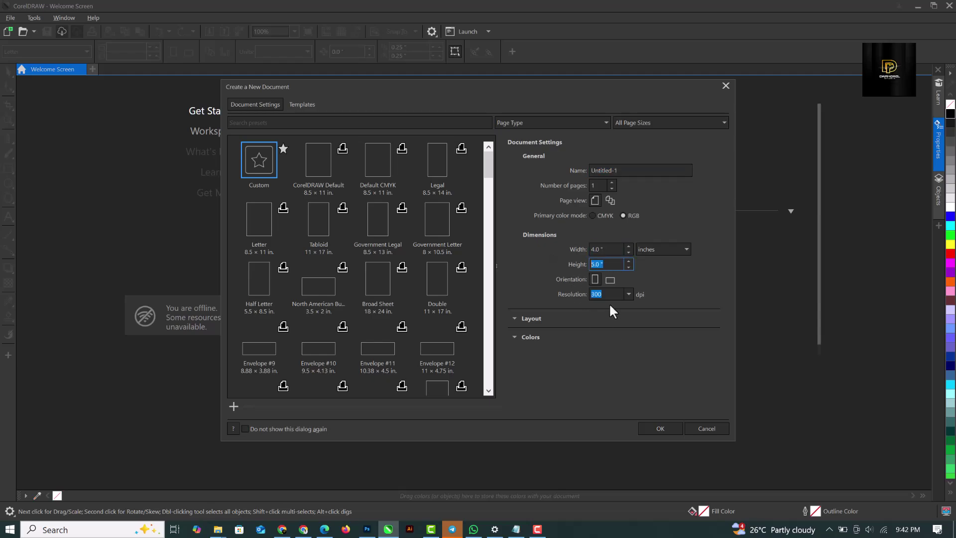
pyautogui.click(634, 171)
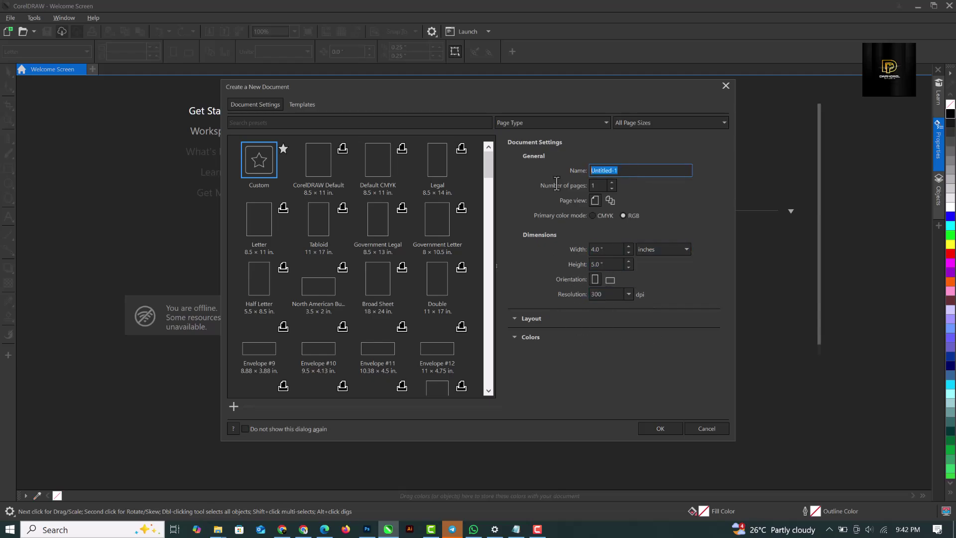
pyautogui.write('CHURCH FLYER')
pyautogui.click(659, 429)
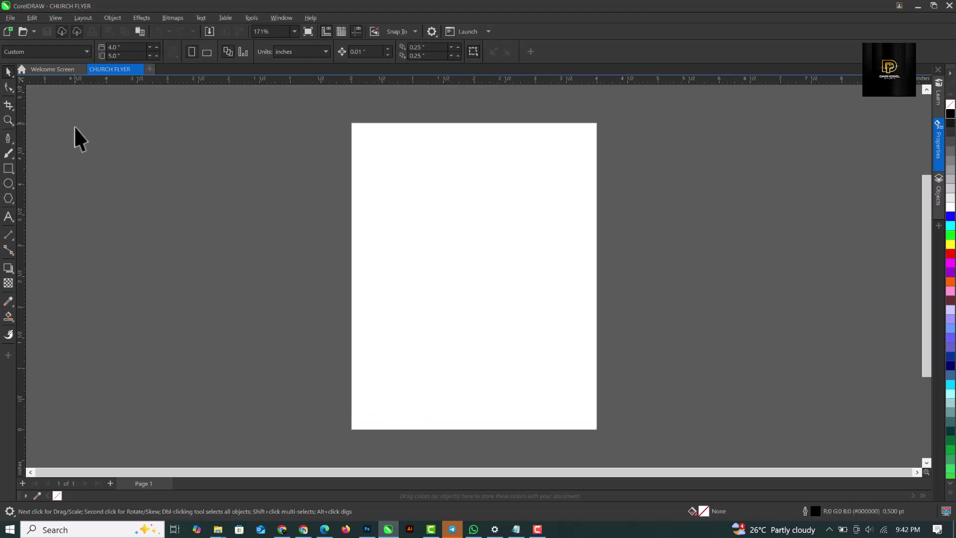
# Step: Add a rectangle exactly covering the page and remove its outline
pyautogui.doubleClick(8, 169)
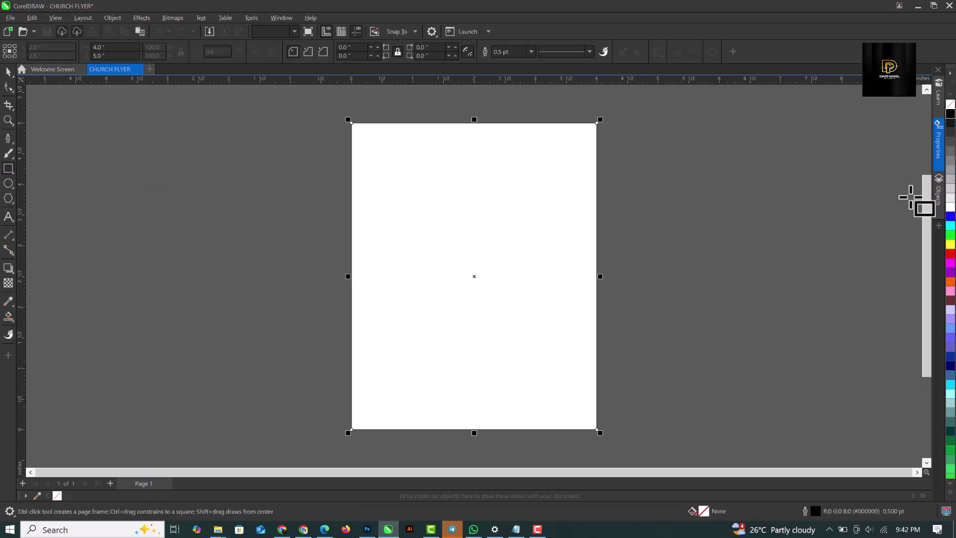
pyautogui.click(950, 206)
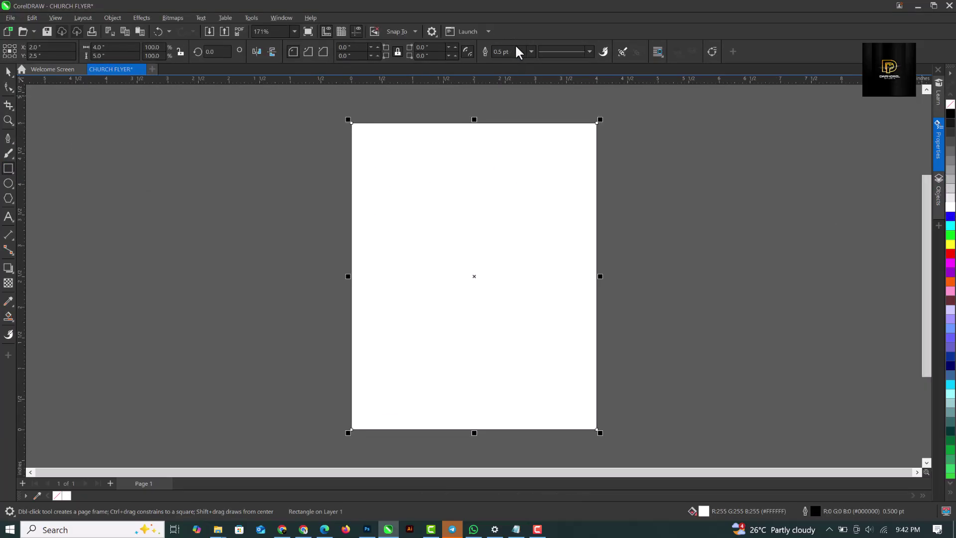
pyautogui.click(531, 51)
pyautogui.click(506, 69)
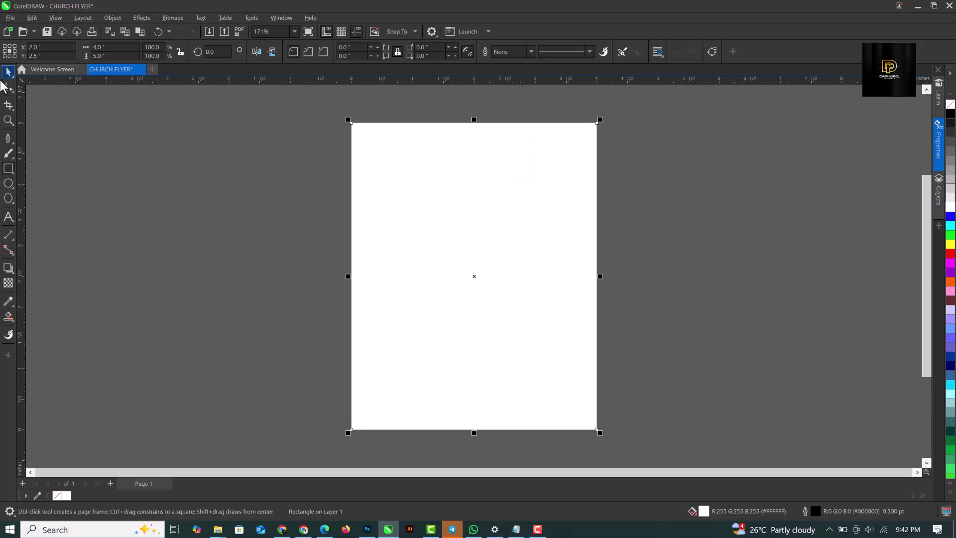
pyautogui.click(475, 226)
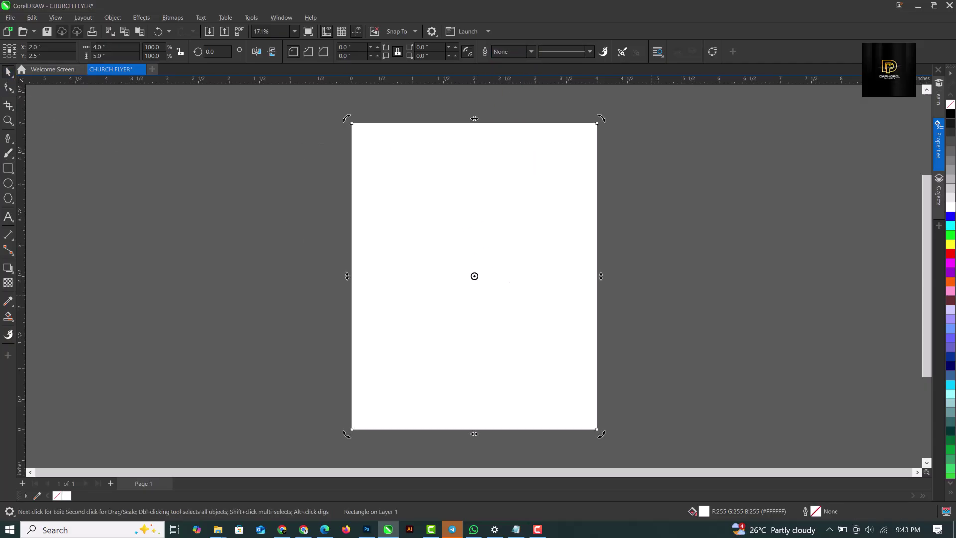
# Step: Fill the background rectangle with near-black red #1F0707
pyautogui.click(950, 301)
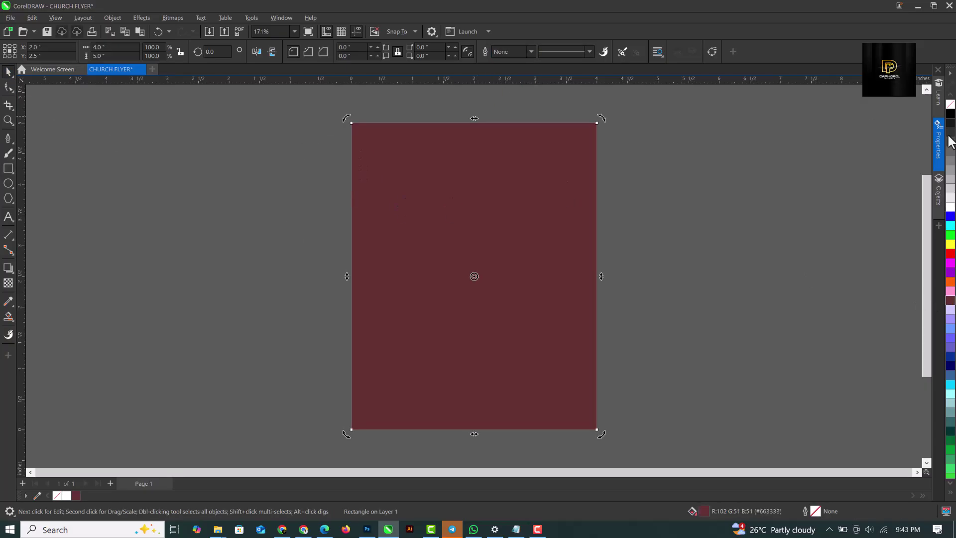
pyautogui.doubleClick(705, 506)
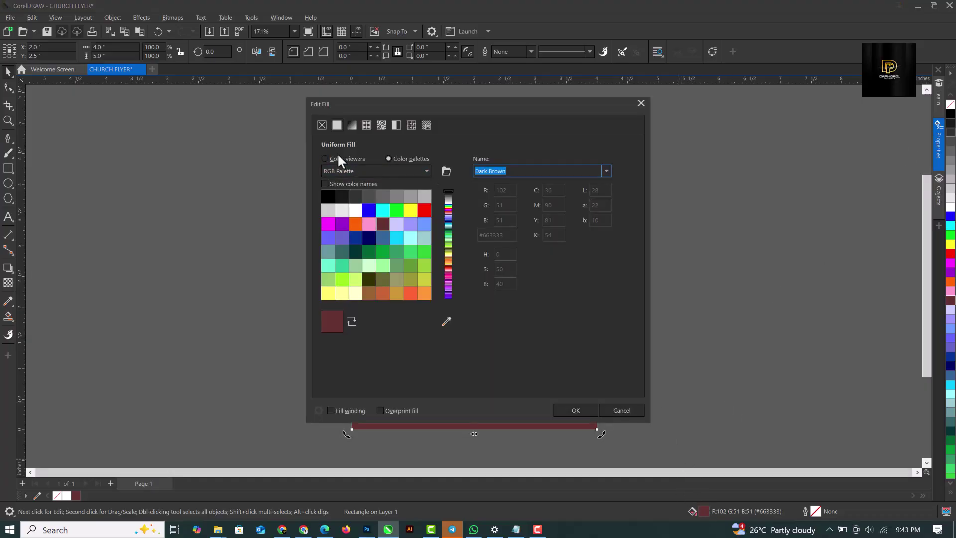
pyautogui.click(337, 158)
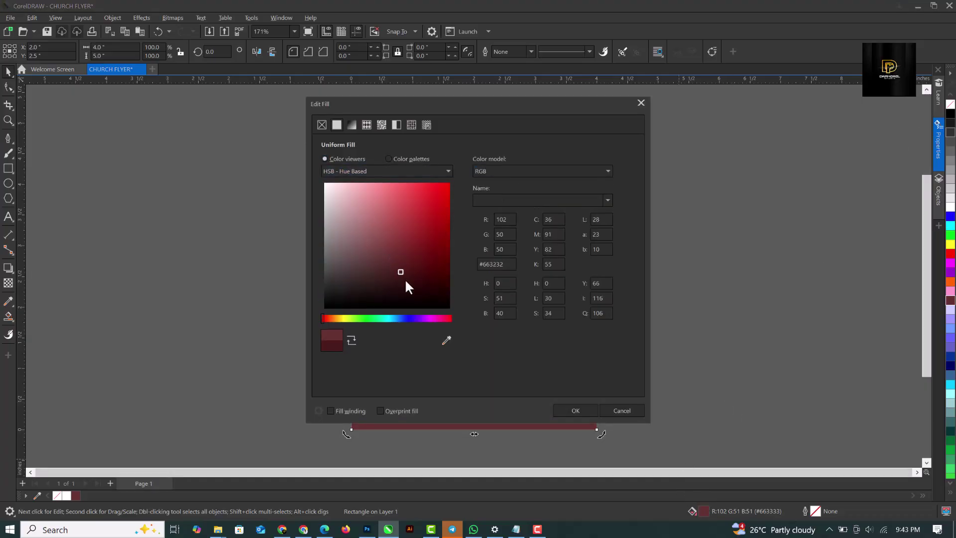
pyautogui.moveTo(408, 283); pyautogui.dragTo(416, 290)
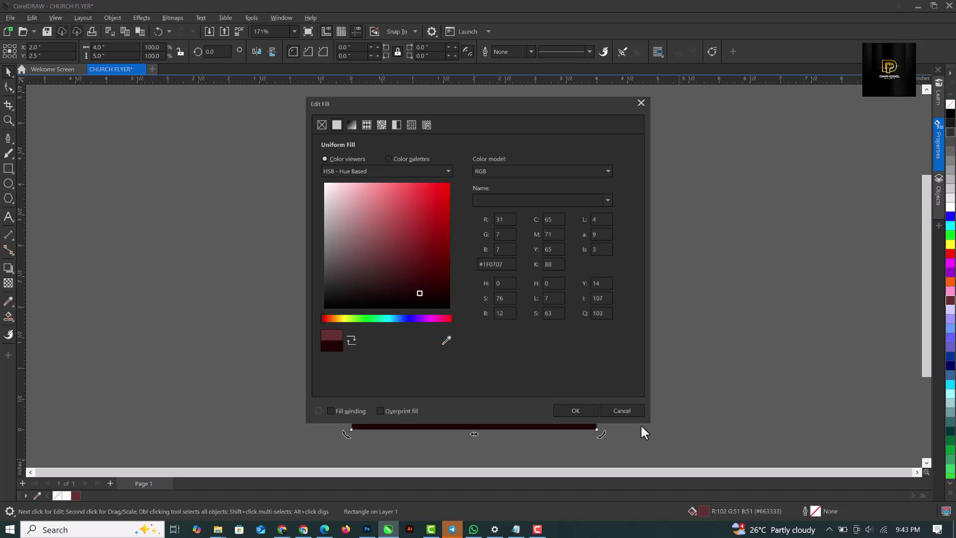
pyautogui.click(575, 410)
pyautogui.click(738, 245)
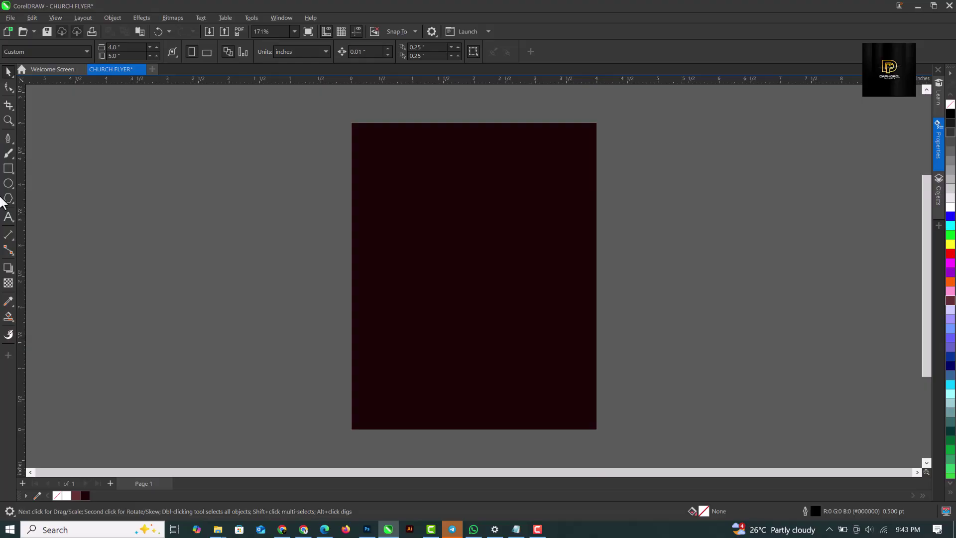
# Step: Type the word BACH near the page centre and shrink it slightly
pyautogui.click(8, 217)
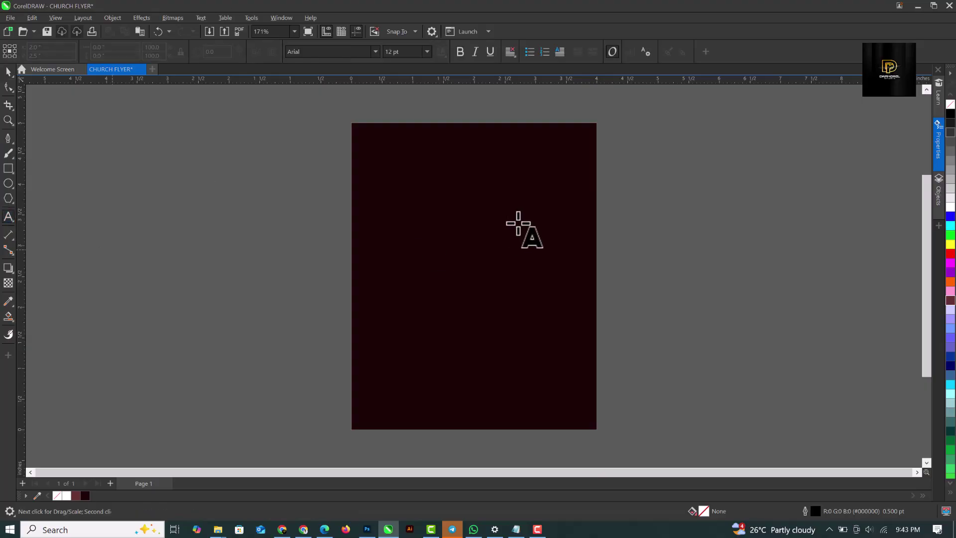
pyautogui.click(433, 225)
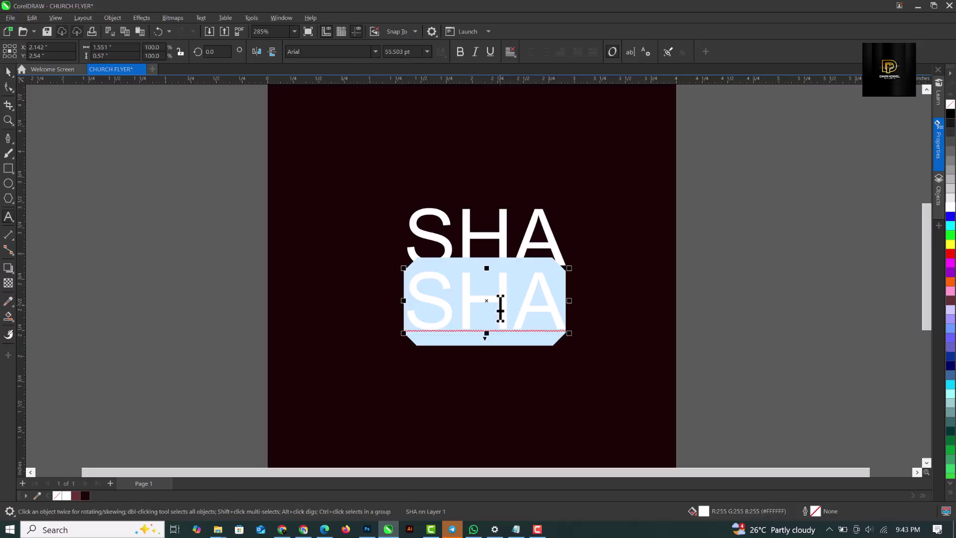
pyautogui.write('BACH')
pyautogui.press('Escape')
pyautogui.moveTo(620, 333); pyautogui.dragTo(579, 319)
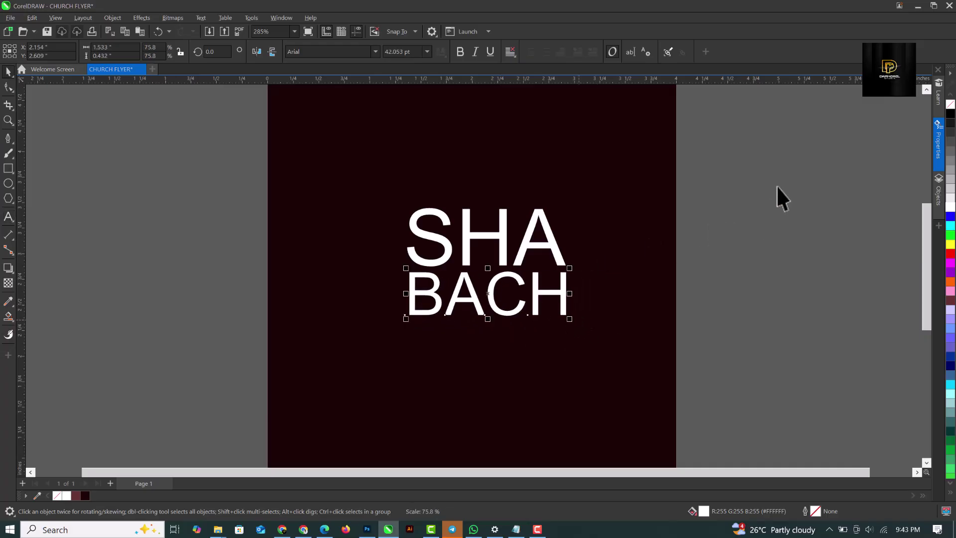
# Step: Set both SHA and BACH to the QUARTZO demo font and enlarge the title
pyautogui.moveTo(741, 175); pyautogui.dragTo(361, 369)
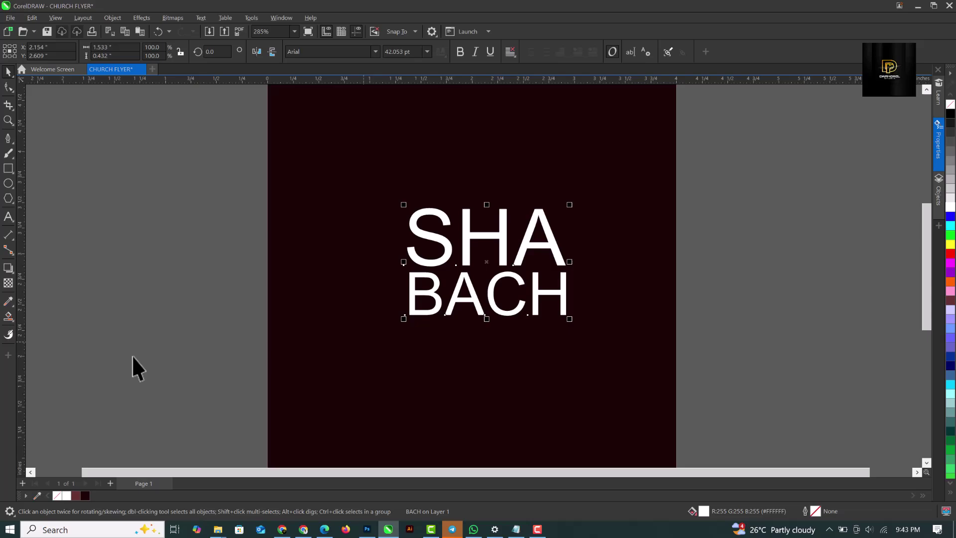
pyautogui.click(375, 52)
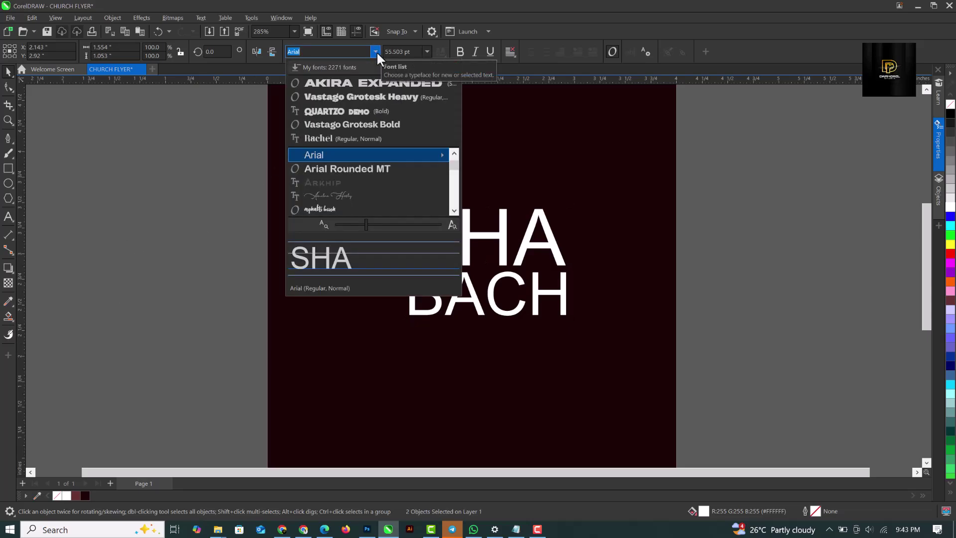
pyautogui.click(359, 112)
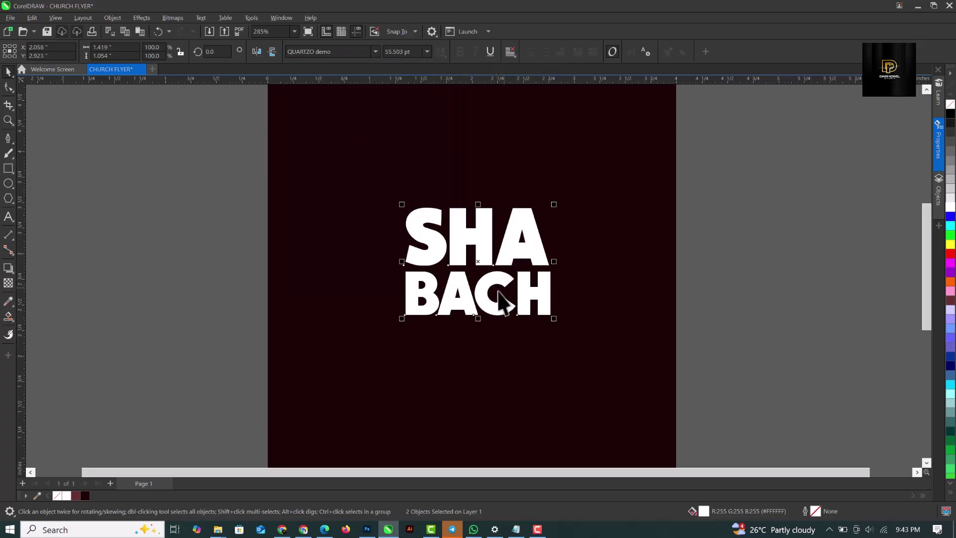
pyautogui.scroll(1, 461, 222)
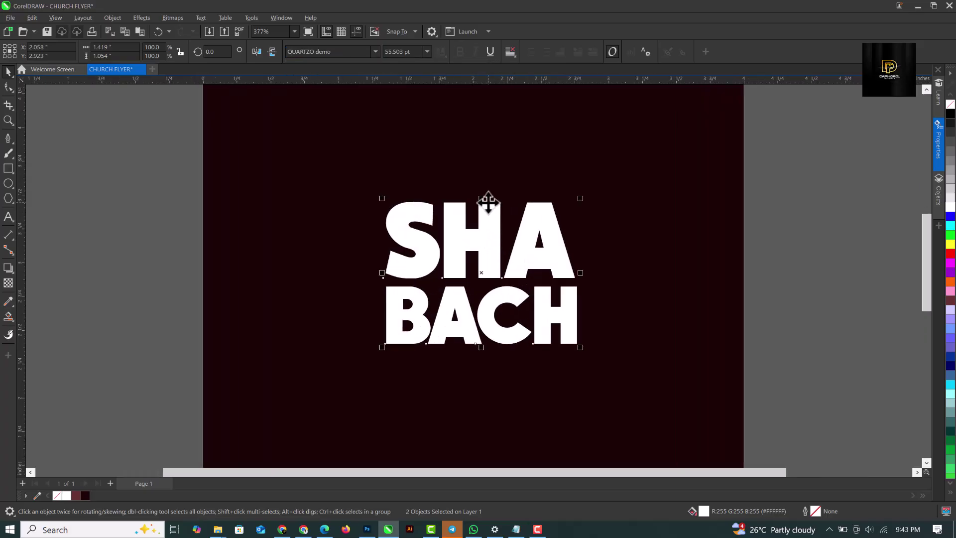
pyautogui.moveTo(481, 198); pyautogui.dragTo(481, 213)
pyautogui.scroll(-2, 477, 302)
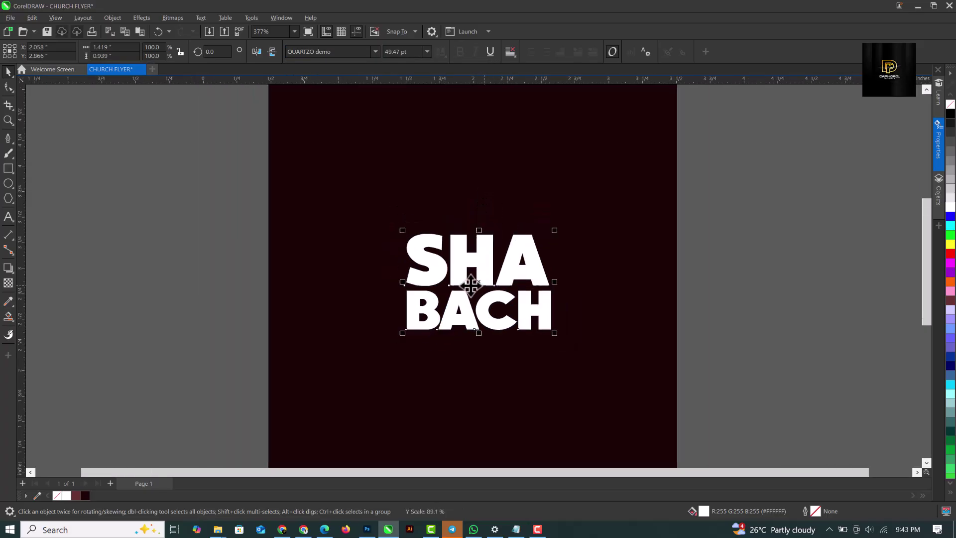
pyautogui.scroll(2, 495, 320)
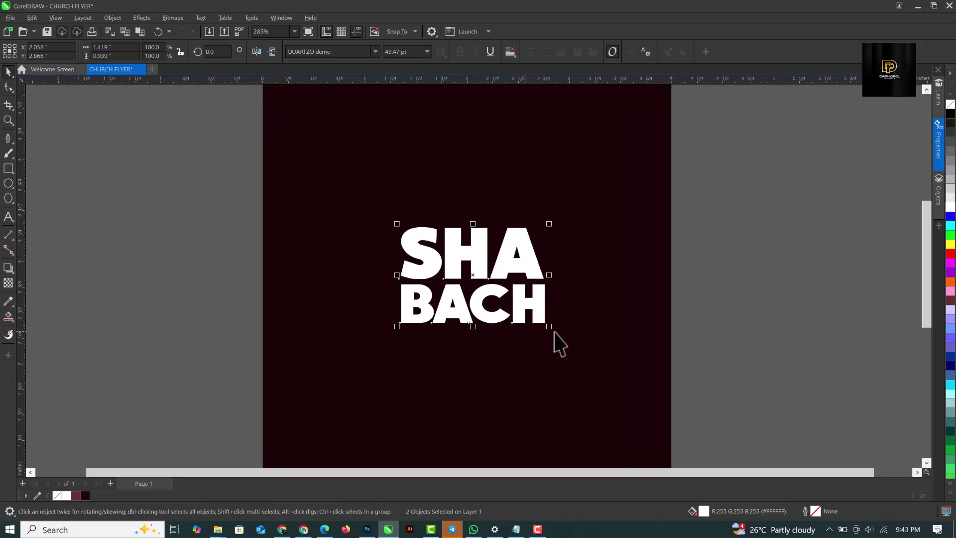
pyautogui.moveTo(548, 326); pyautogui.dragTo(540, 308)
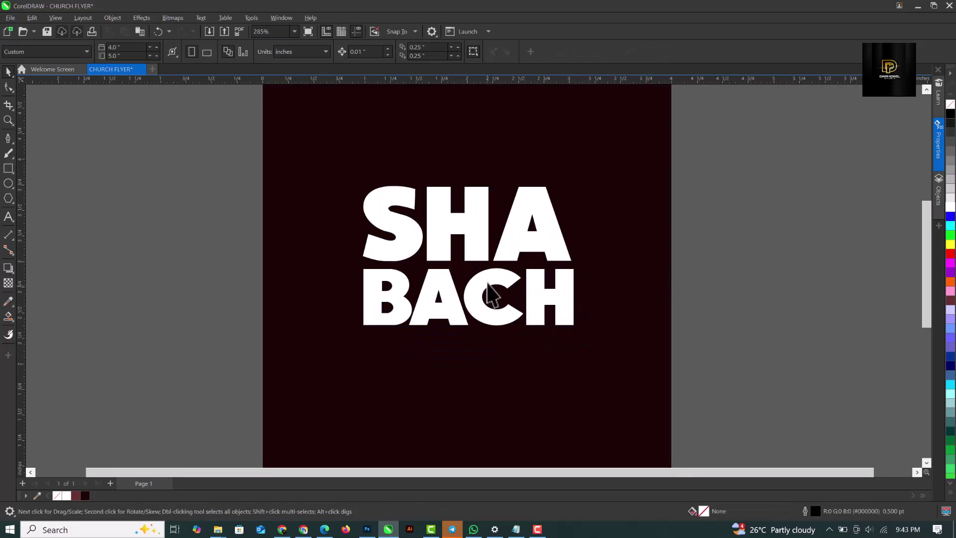
# Step: Tighten the letter spacing of SHA and of BACH
pyautogui.click(478, 252)
pyautogui.click(8, 89)
pyautogui.moveTo(579, 264); pyautogui.dragTo(562, 261)
pyautogui.click(548, 297)
pyautogui.moveTo(580, 333); pyautogui.dragTo(568, 330)
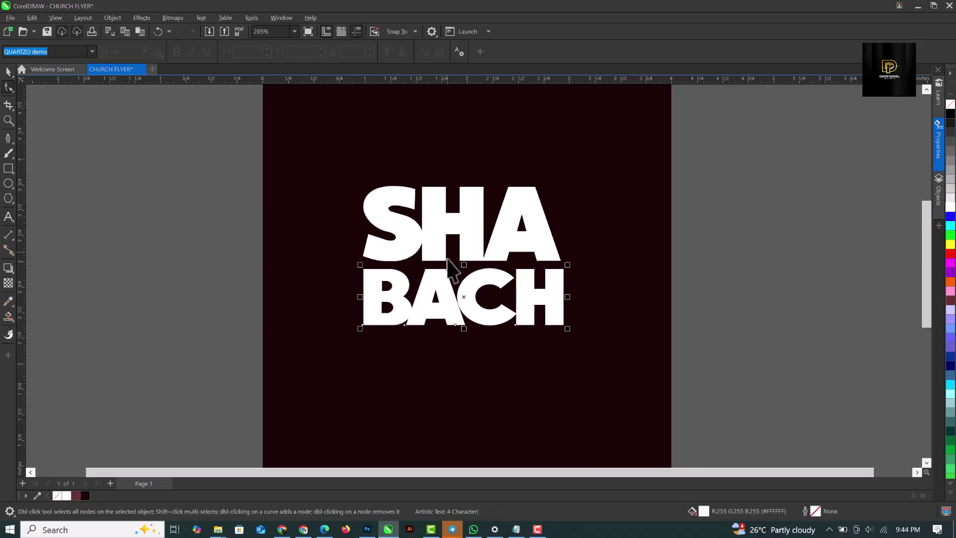
# Step: Nudge BACH up, enlarge the title to about 83.5 pt, and centre it on the page
pyautogui.press('space')
pyautogui.moveTo(476, 276); pyautogui.dragTo(476, 273)
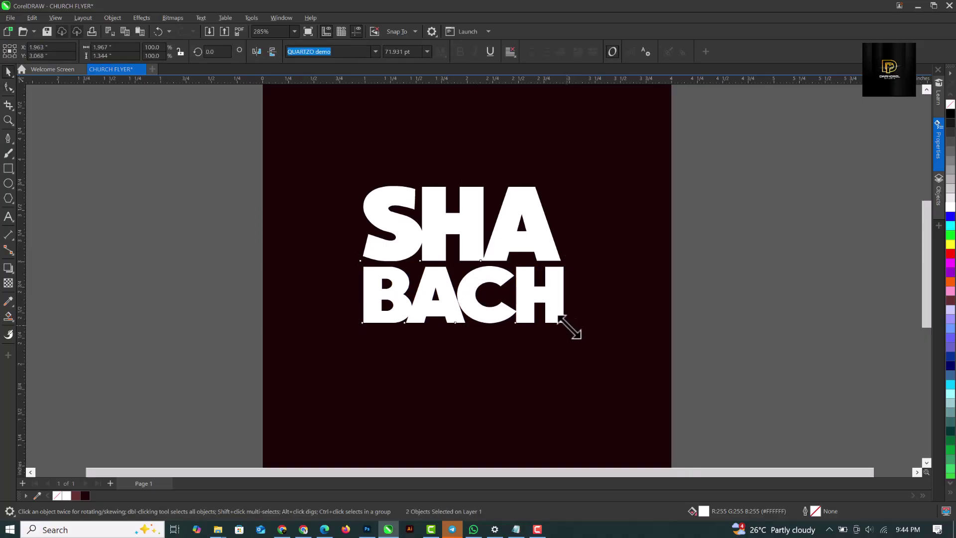
pyautogui.moveTo(576, 326); pyautogui.dragTo(597, 352)
pyautogui.press('p')
pyautogui.moveTo(473, 351); pyautogui.dragTo(478, 344)
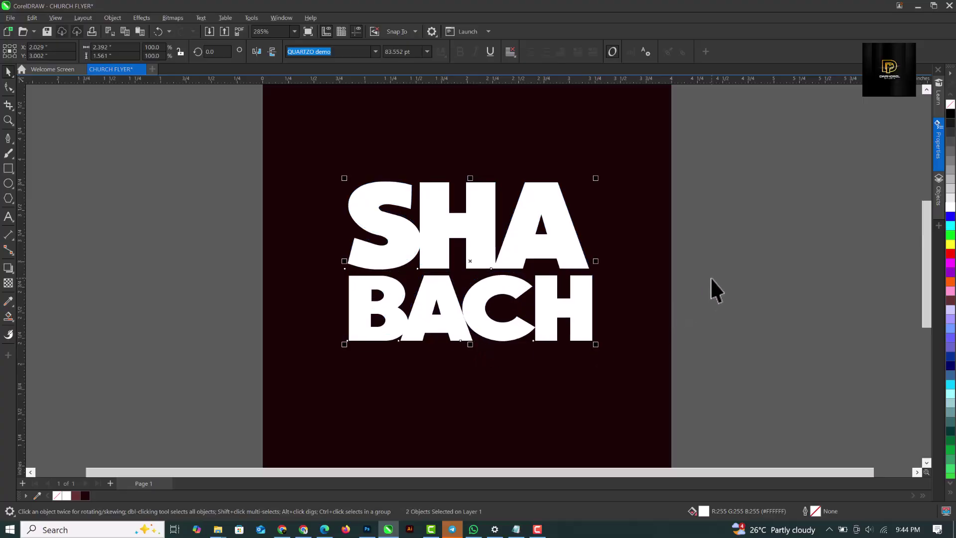
# Step: Type the 'Praise Concert' subtitle below BACH
pyautogui.click(9, 219)
pyautogui.click(448, 385)
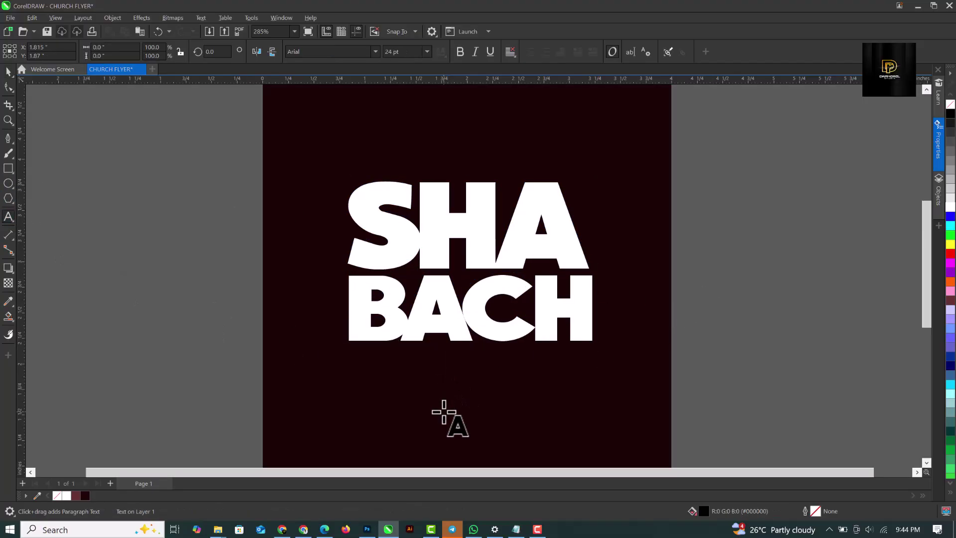
pyautogui.write('praise')
pyautogui.hotkey('ctrl', 'a')
pyautogui.write('P')
pyautogui.hotkey('ctrl', 'space')
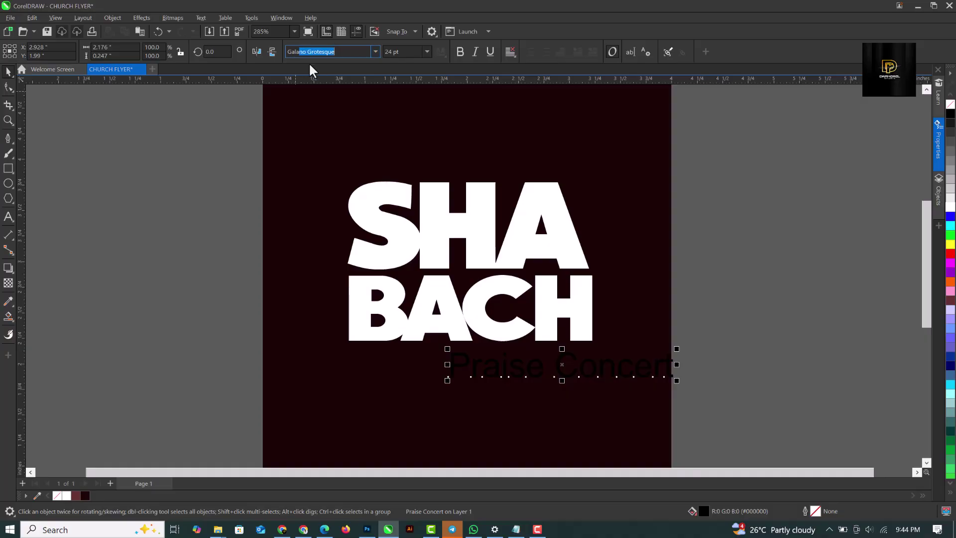
# Step: Set the subtitle in Galano Grotesque at about 13.3 pt and break it into separate words
pyautogui.write('Gala')
pyautogui.press('Return')
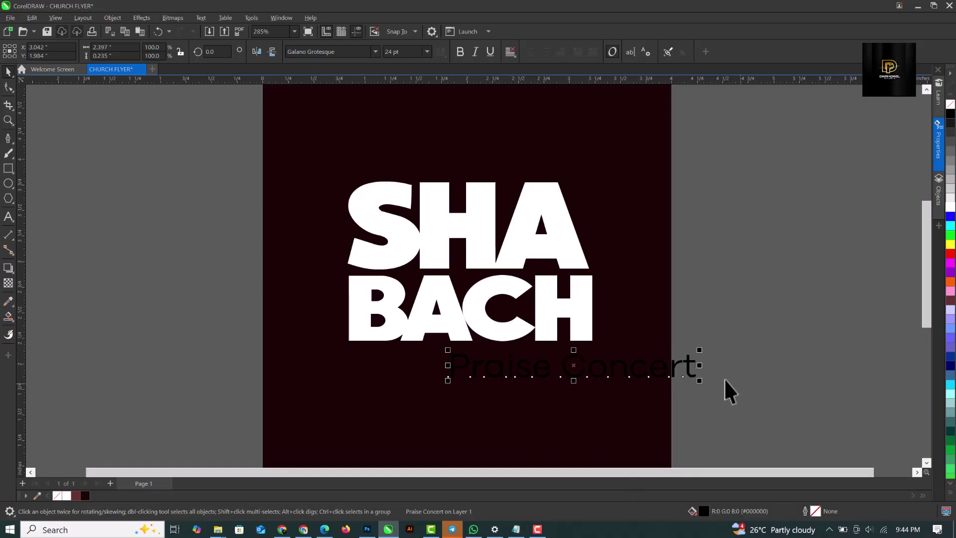
pyautogui.moveTo(700, 381); pyautogui.dragTo(551, 354)
pyautogui.scroll(-3, 544, 315)
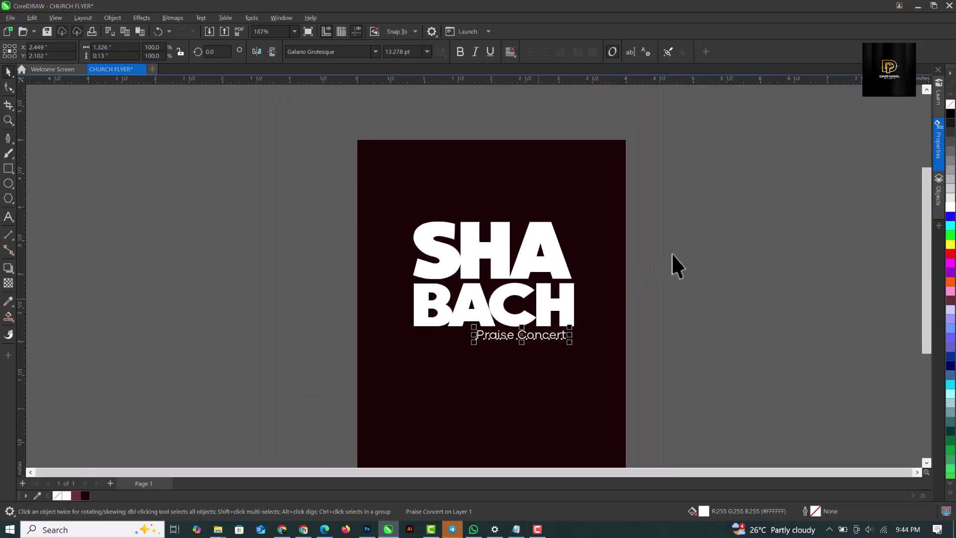
pyautogui.press('Escape')
pyautogui.scroll(4, 501, 348)
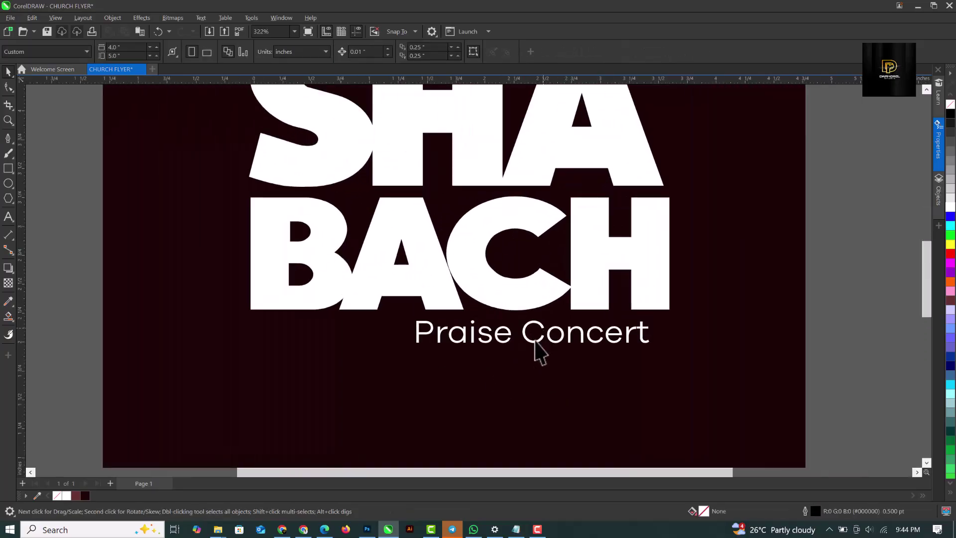
pyautogui.click(528, 342)
pyautogui.scroll(2, 528, 343)
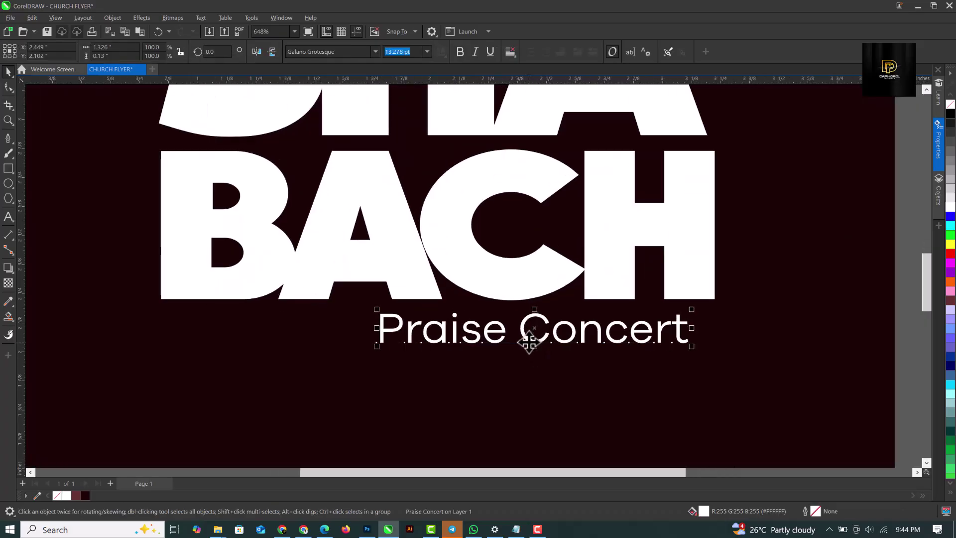
pyautogui.hotkey('ctrl', 'k')
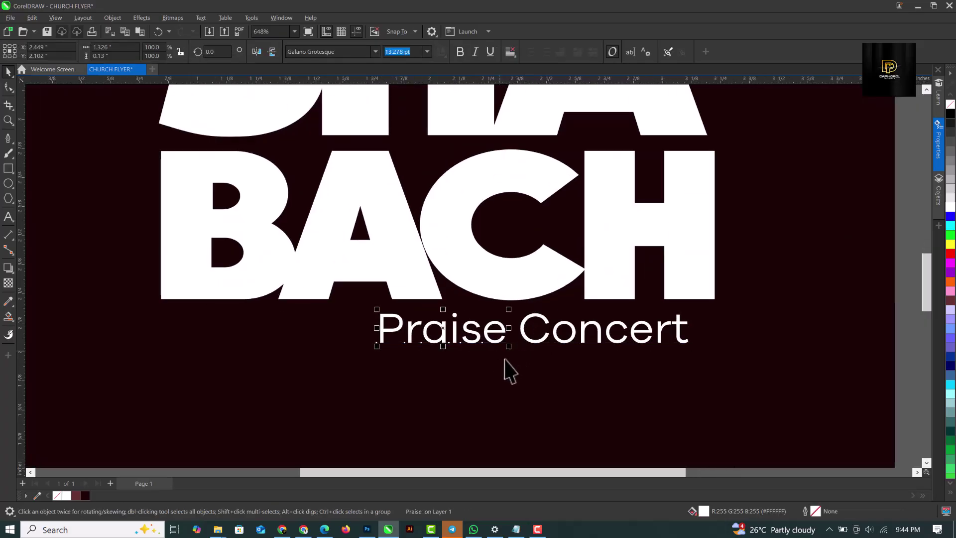
# Step: Stagger Concert below Praise and put an outline-free orange box behind Praise
pyautogui.click(523, 336)
pyautogui.moveTo(522, 349); pyautogui.dragTo(521, 360)
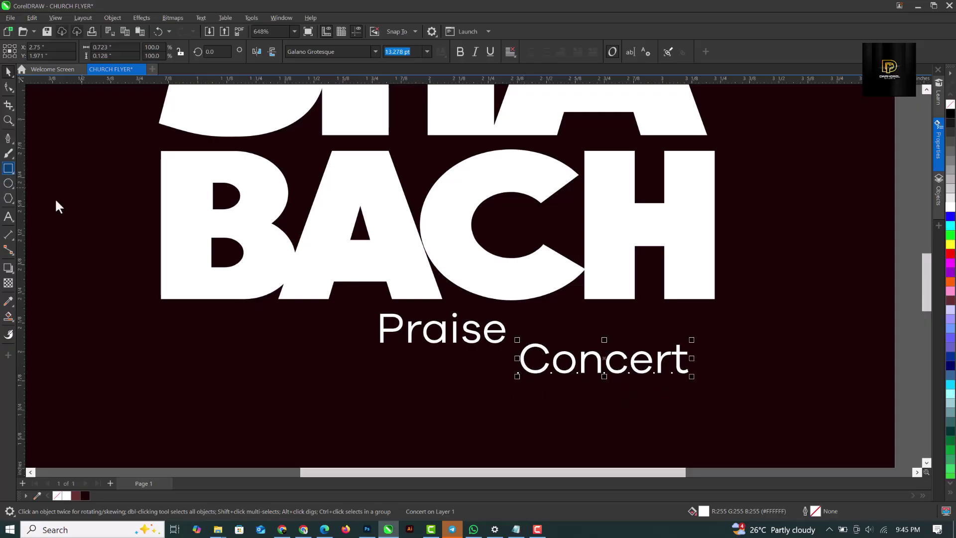
pyautogui.moveTo(366, 307); pyautogui.dragTo(519, 351)
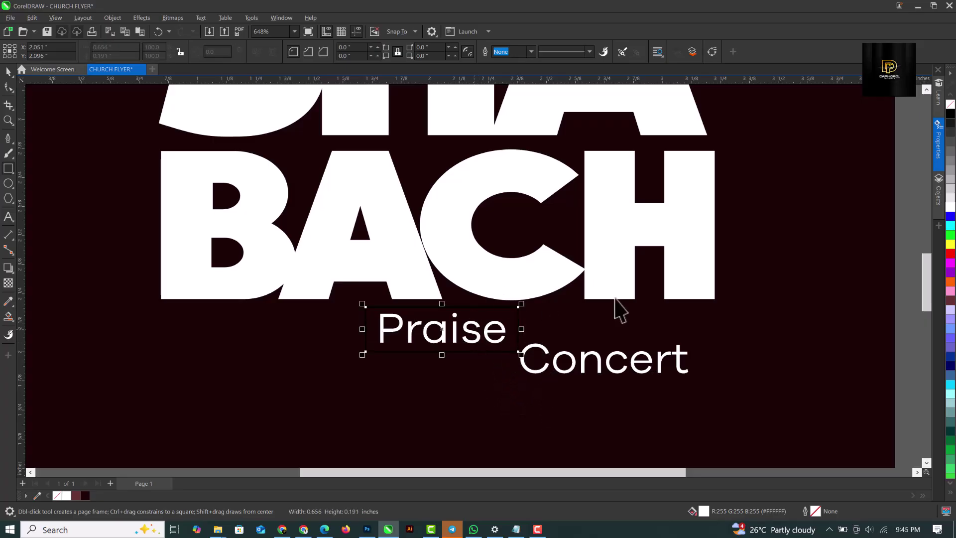
pyautogui.press('space')
pyautogui.click(949, 281)
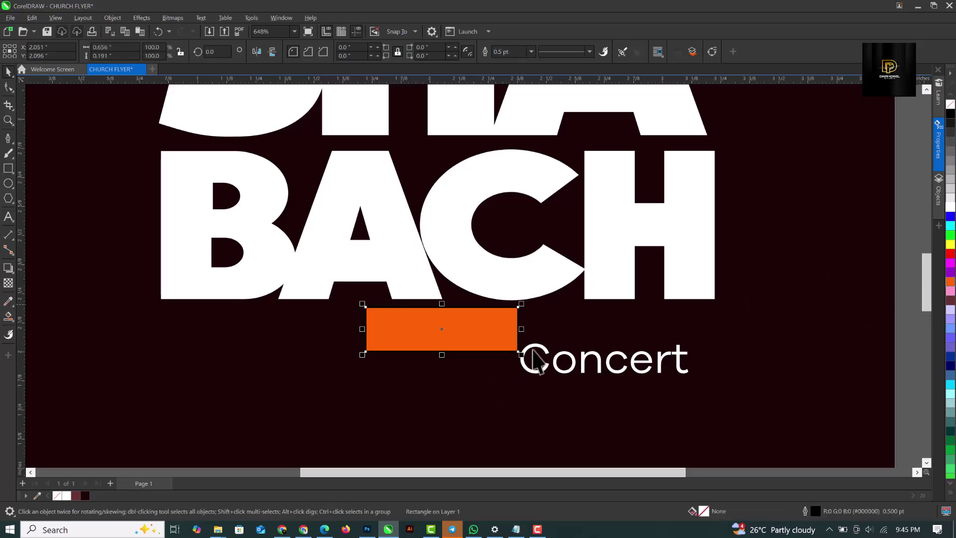
pyautogui.press('space')
pyautogui.rightClick(949, 104)
pyautogui.press('space')
pyautogui.hotkey('ctrl', 'pagedown')
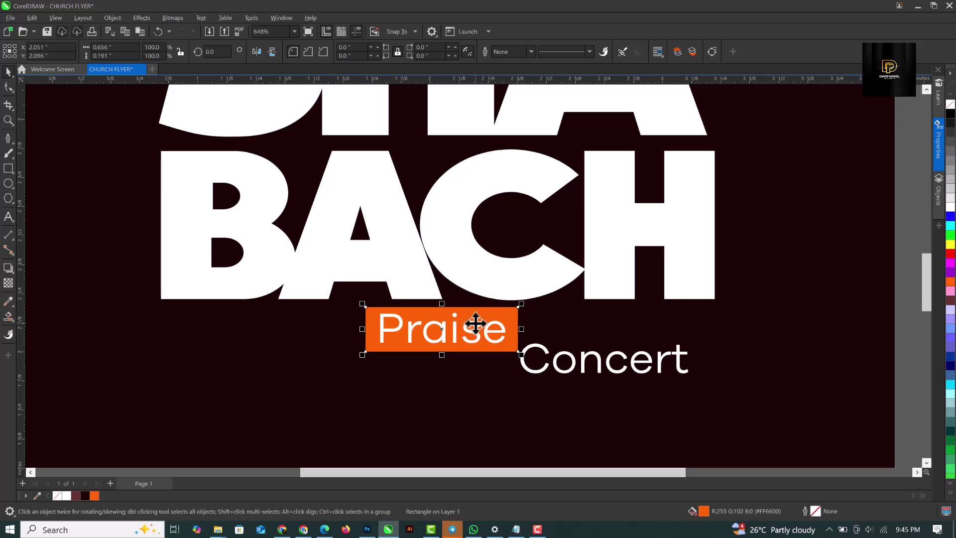
# Step: Add a red copy of the box behind Concert, keeping both boxes behind the words
pyautogui.moveTo(488, 314); pyautogui.dragTo(712, 364)
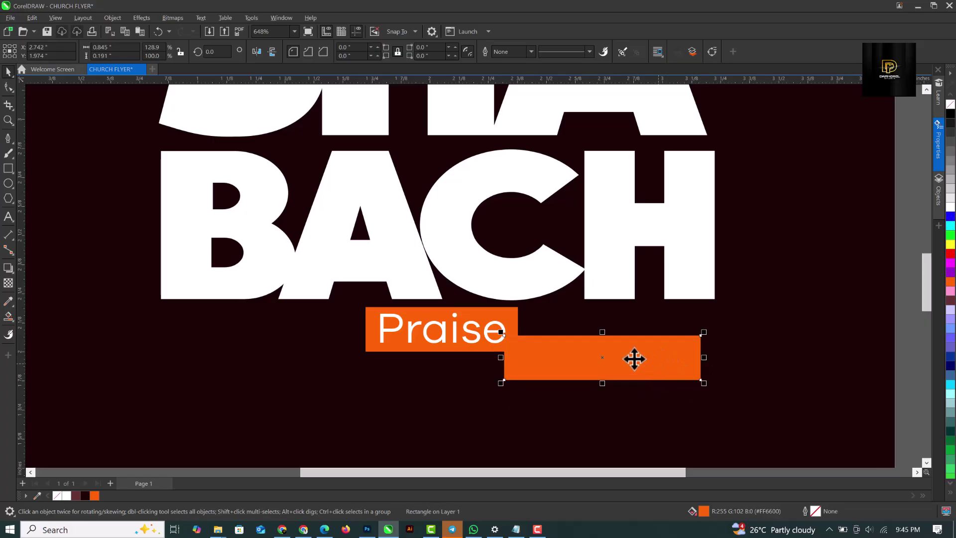
pyautogui.click(951, 254)
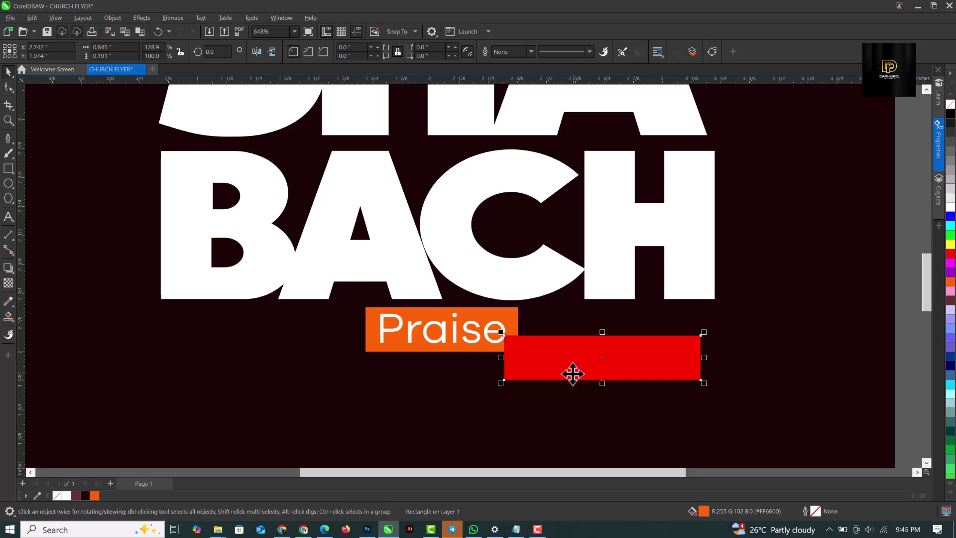
pyautogui.keyDown('shift'); pyautogui.click(495, 311); pyautogui.keyUp('shift')
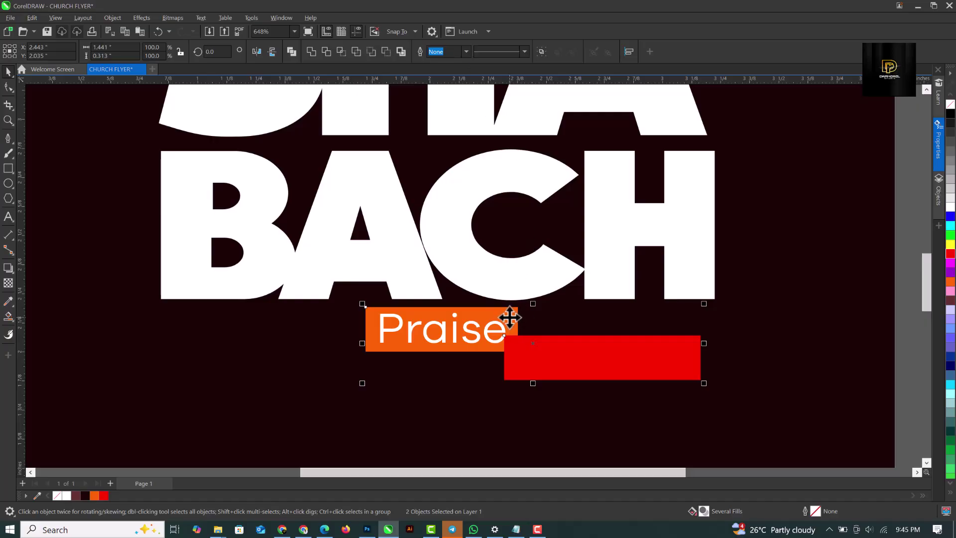
pyautogui.hotkey('ctrl', 'pagedown')
pyautogui.hotkey('ctrl', 'pagedown')
pyautogui.hotkey('ctrl', 'pageup')
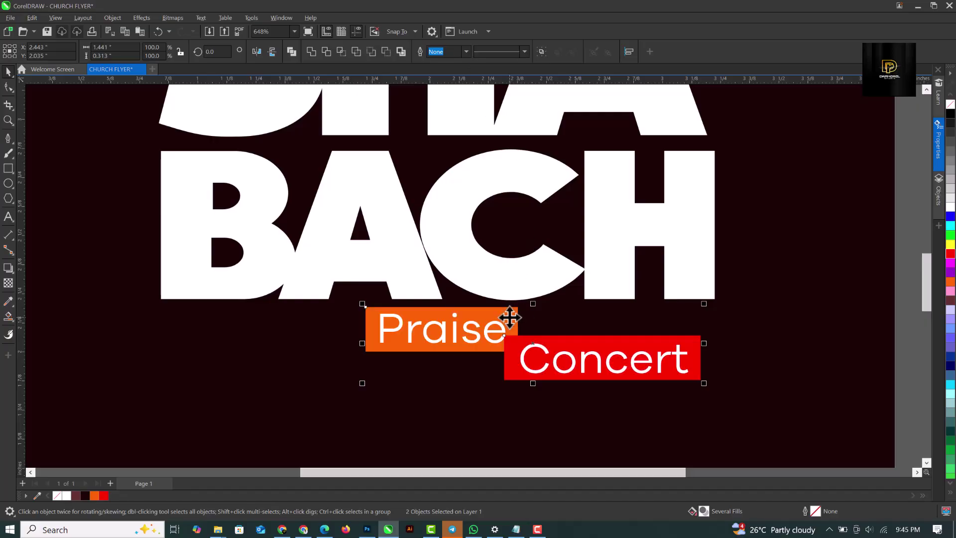
# Step: Shrink the Concert word to about 10 pt and reposition Praise
pyautogui.click(597, 374)
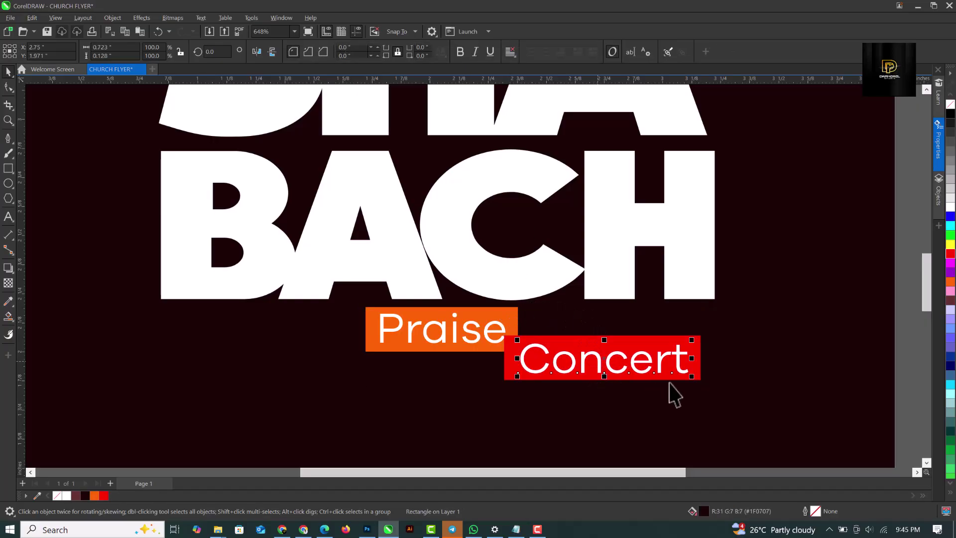
pyautogui.moveTo(692, 377); pyautogui.dragTo(650, 371)
pyautogui.click(490, 346)
pyautogui.moveTo(494, 345); pyautogui.dragTo(491, 371)
pyautogui.scroll(-1, 486, 357)
pyautogui.scroll(-2, 493, 356)
pyautogui.click(522, 357)
pyautogui.scroll(-1, 647, 299)
pyautogui.click(471, 351)
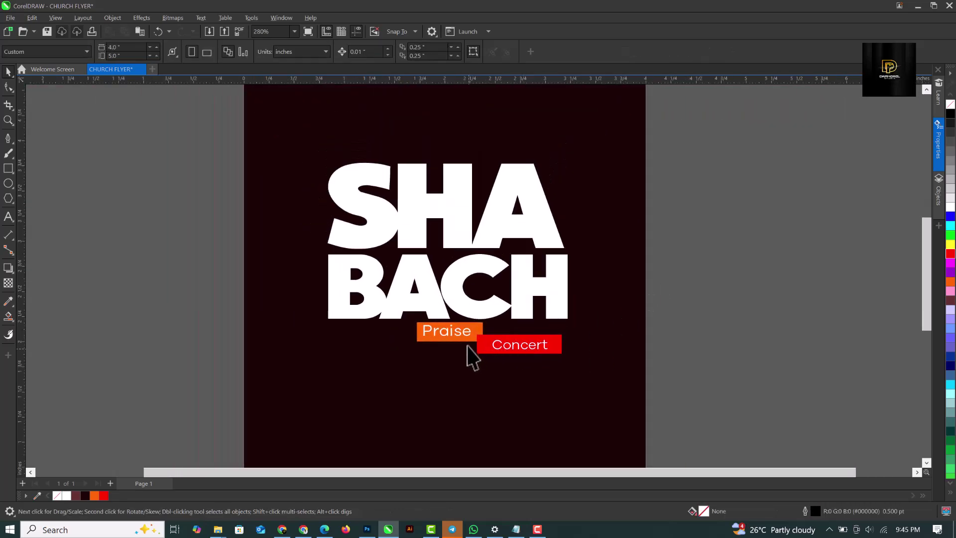
pyautogui.scroll(2, 467, 345)
# Step: Try tightening the letter spacing of Praise, then undo it
pyautogui.click(462, 323)
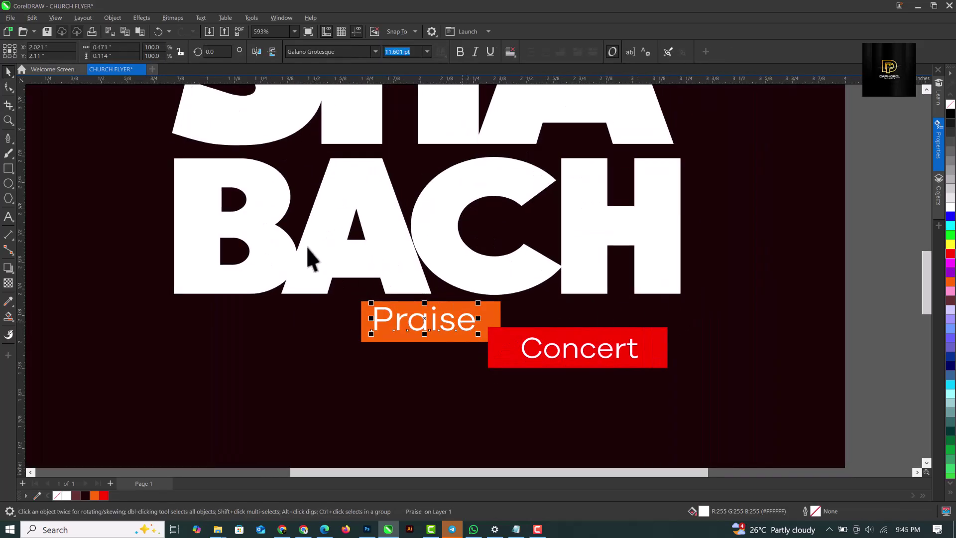
pyautogui.click(8, 88)
pyautogui.moveTo(478, 333); pyautogui.dragTo(463, 336)
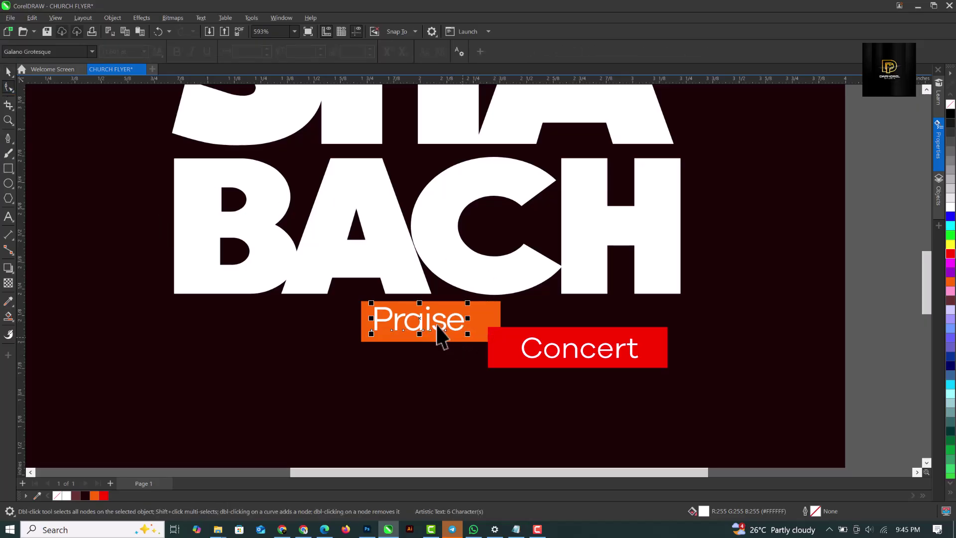
pyautogui.press('space')
pyautogui.hotkey('ctrl', 'z')
pyautogui.hotkey('ctrl', 'z')
pyautogui.hotkey('ctrl', 'z')
pyautogui.hotkey('ctrl', 'z')
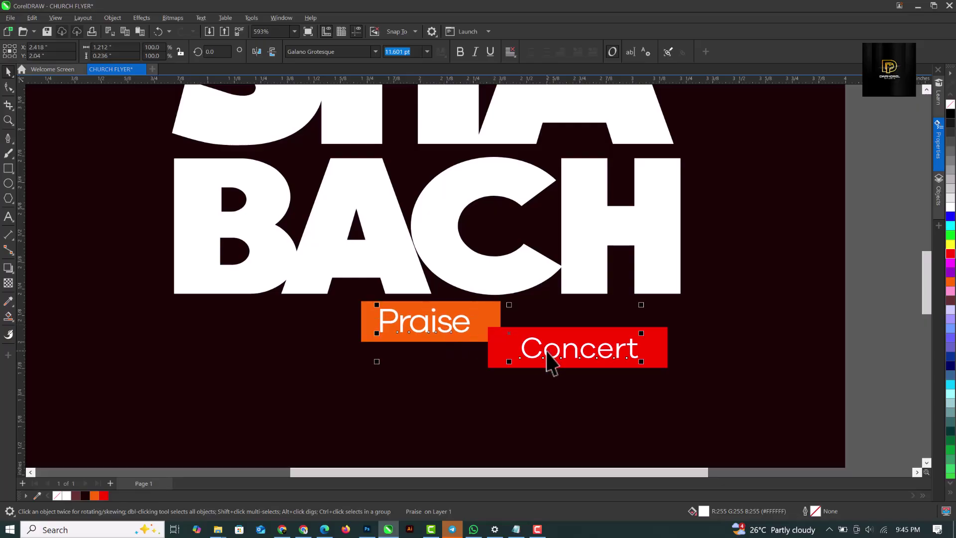
pyautogui.keyDown('shift'); pyautogui.click(550, 361); pyautogui.keyUp('shift')
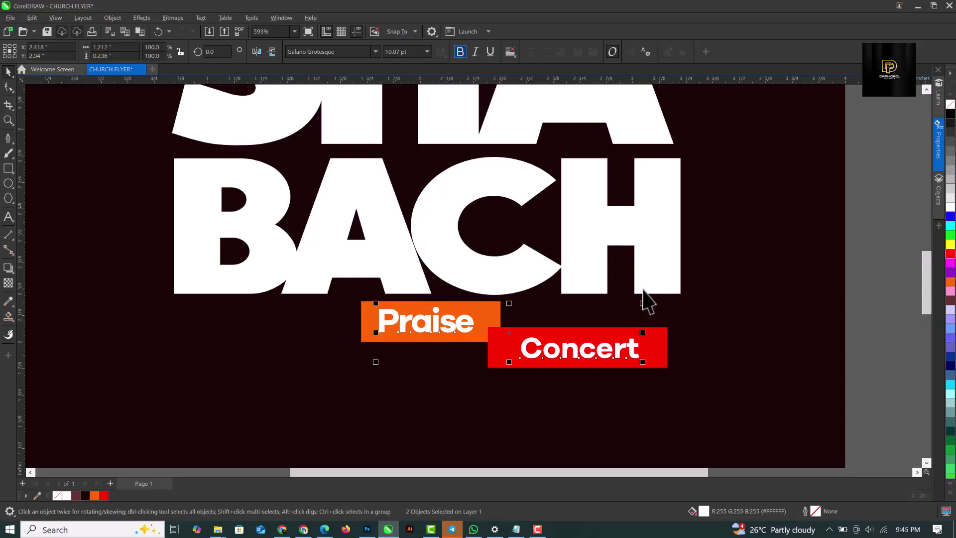
pyautogui.click(715, 277)
# Step: Narrow the orange box so it fits the word Praise
pyautogui.scroll(-5, 555, 352)
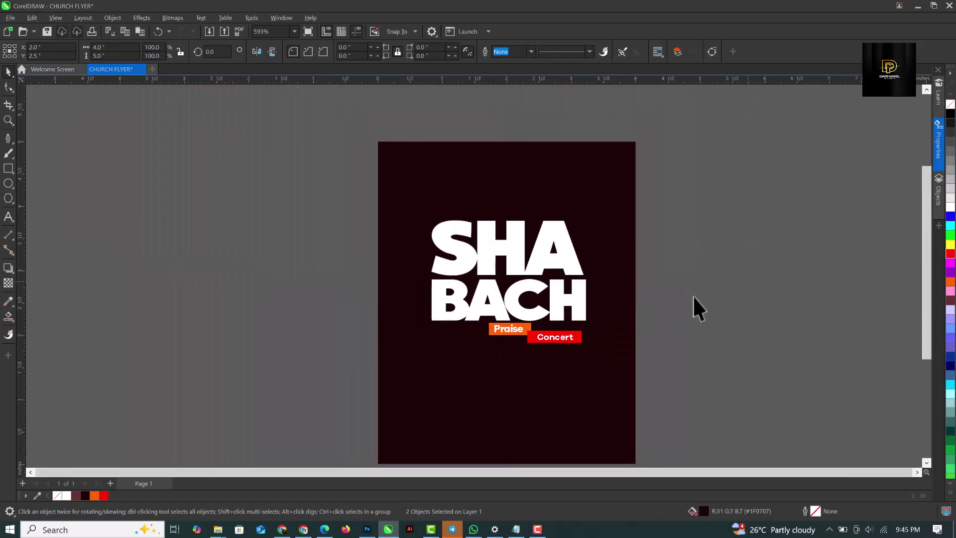
pyautogui.click(663, 313)
pyautogui.scroll(3, 501, 336)
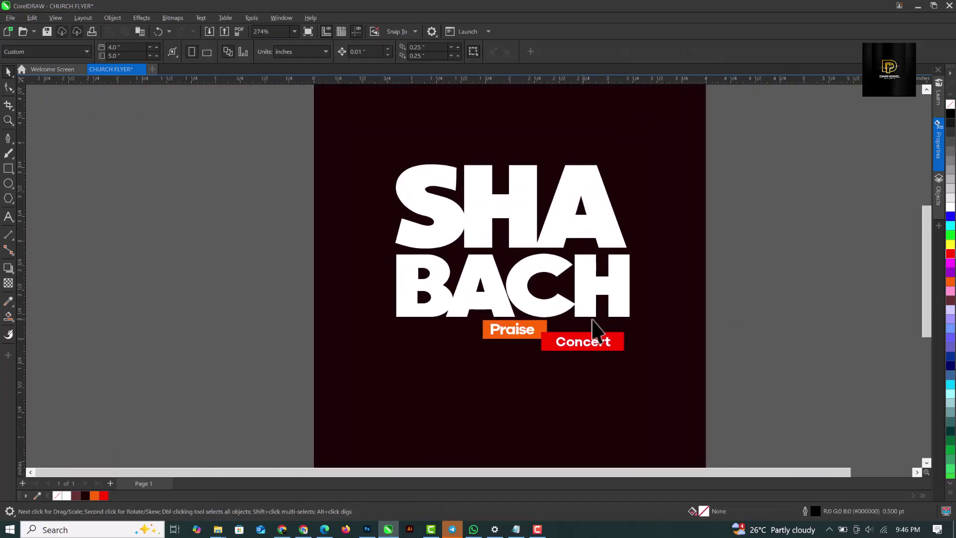
pyautogui.scroll(2, 602, 323)
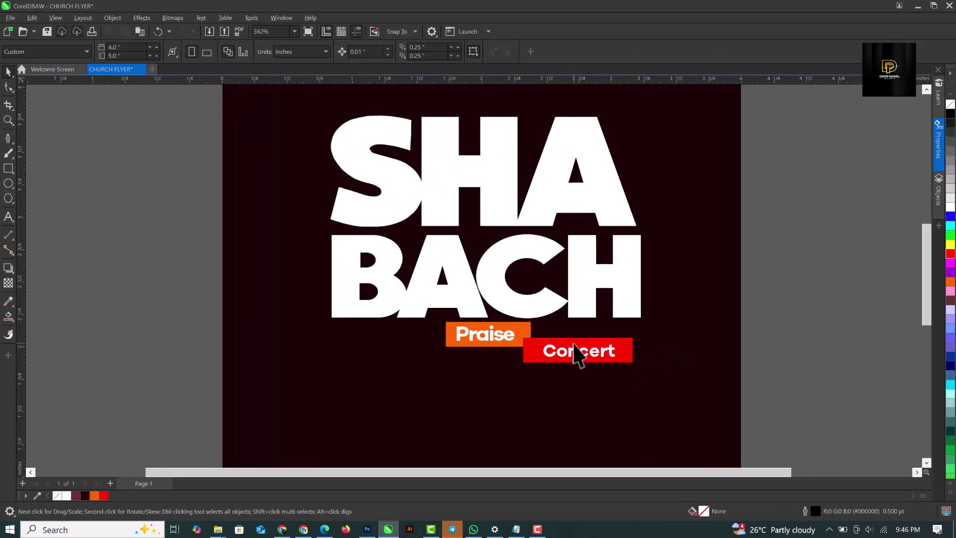
pyautogui.scroll(6, 576, 357)
pyautogui.click(510, 344)
pyautogui.click(491, 312)
pyautogui.moveTo(522, 328); pyautogui.dragTo(502, 331)
# Step: Move the red Concert tag up slightly
pyautogui.scroll(-3, 487, 324)
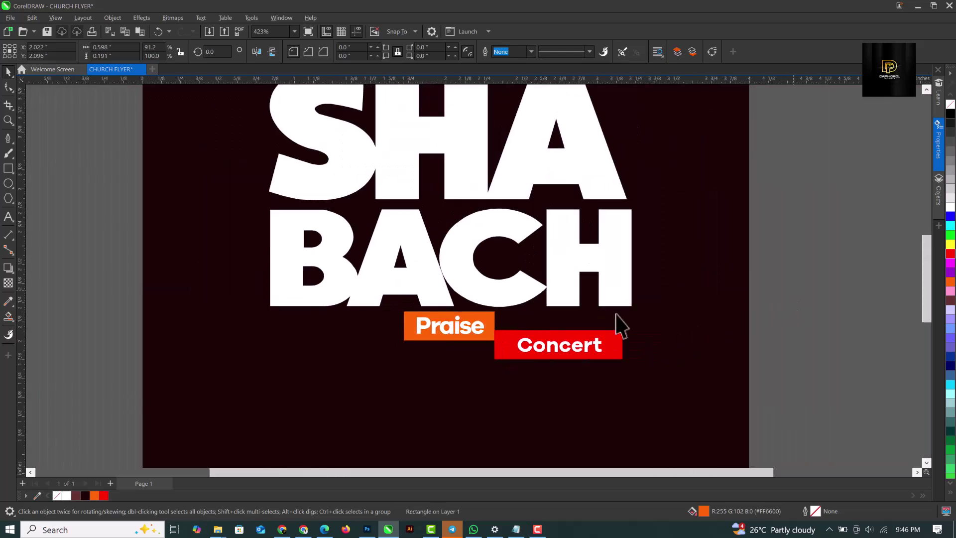
pyautogui.scroll(-4, 606, 325)
pyautogui.press('Escape')
pyautogui.scroll(5, 530, 332)
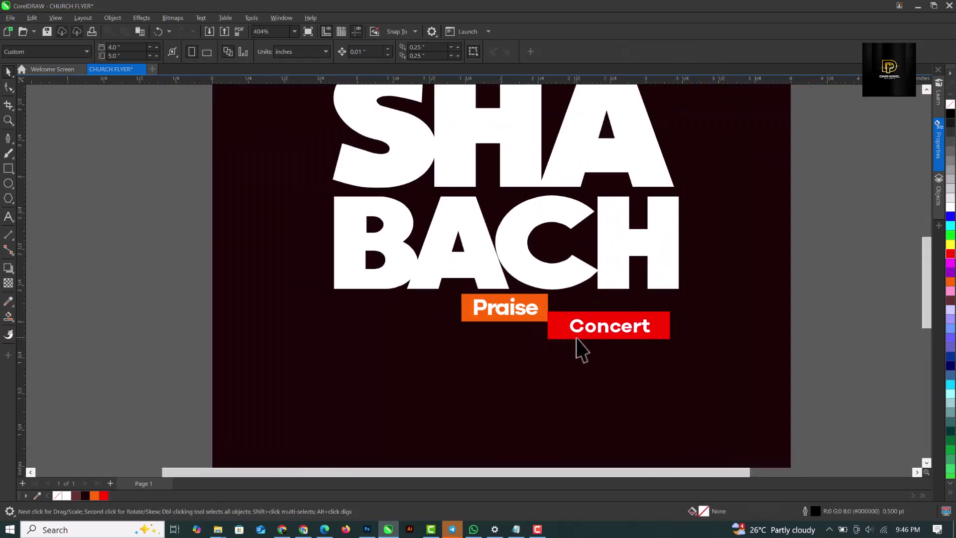
pyautogui.moveTo(802, 307); pyautogui.dragTo(493, 383)
pyautogui.moveTo(573, 320); pyautogui.dragTo(572, 314)
pyautogui.click(483, 367)
# Step: Enlarge both the Praise and Concert tags to about 110.6%
pyautogui.scroll(-3, 436, 283)
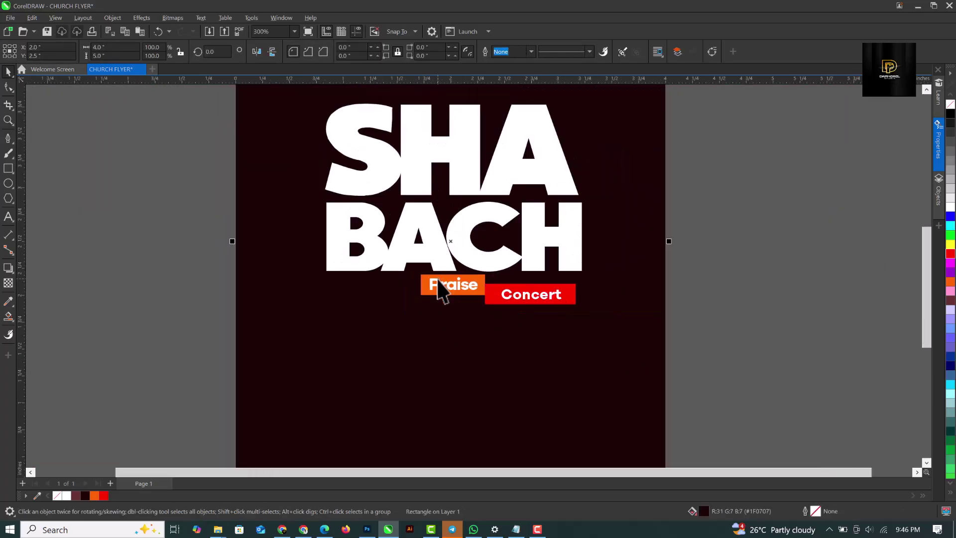
pyautogui.click(739, 234)
pyautogui.moveTo(693, 246); pyautogui.dragTo(316, 349)
pyautogui.moveTo(416, 309); pyautogui.dragTo(400, 317)
pyautogui.click(789, 249)
pyautogui.scroll(-2, 521, 240)
pyautogui.scroll(-1, 507, 249)
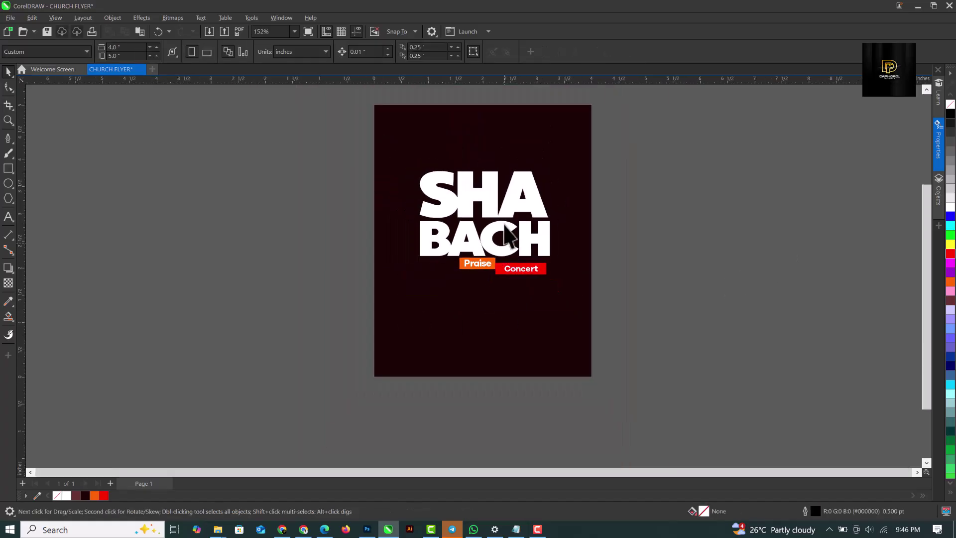
pyautogui.click(475, 132)
# Step: Drag the OLO2DT0 image from PREMIUM BACKGROUNDS > RED BACKGROUND in File Explorer onto the flyer
pyautogui.scroll(1, 479, 147)
pyautogui.hotkey('alt', 'Tab')
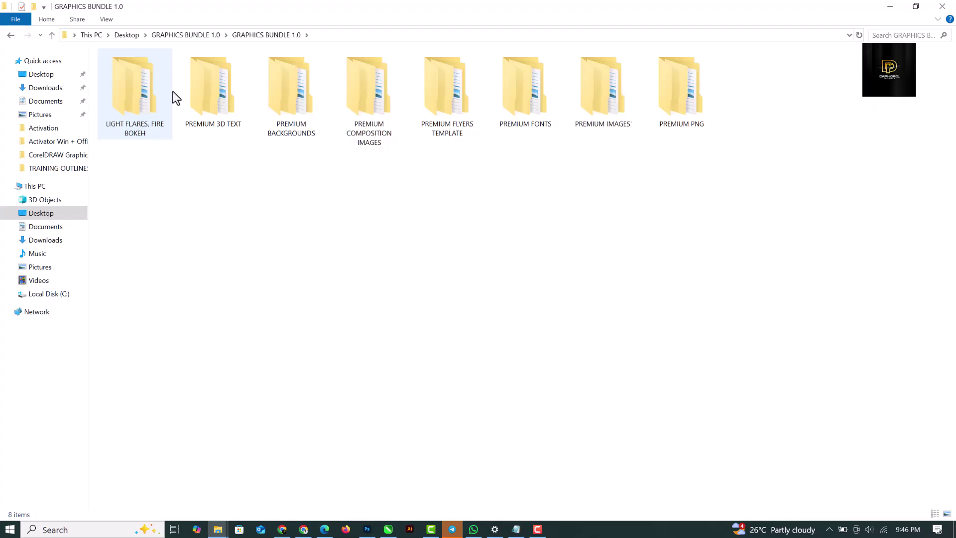
pyautogui.doubleClick(290, 97)
pyautogui.doubleClick(225, 68)
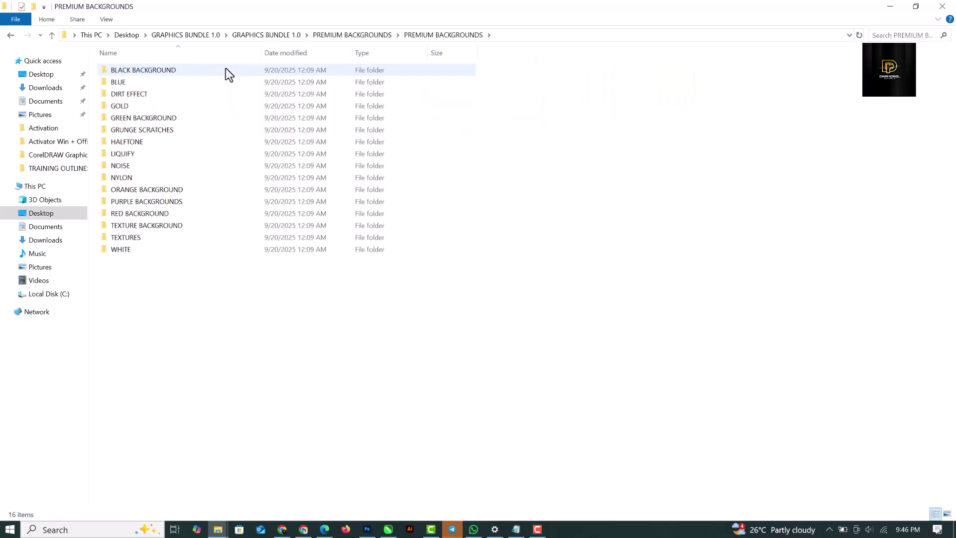
pyautogui.keyDown('ctrl'); pyautogui.scroll(3, 315, 202); pyautogui.keyUp('ctrl')
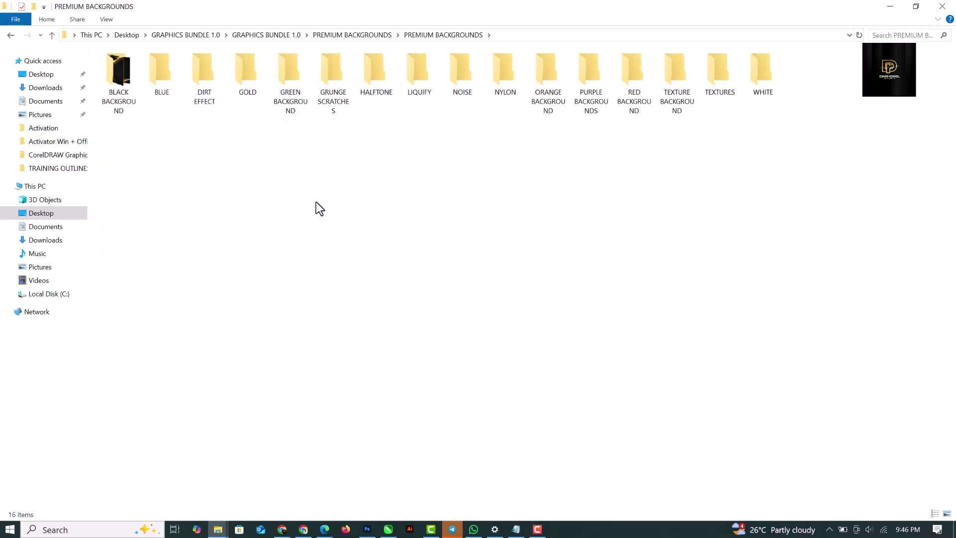
pyautogui.keyDown('ctrl'); pyautogui.scroll(4, 316, 202); pyautogui.keyUp('ctrl')
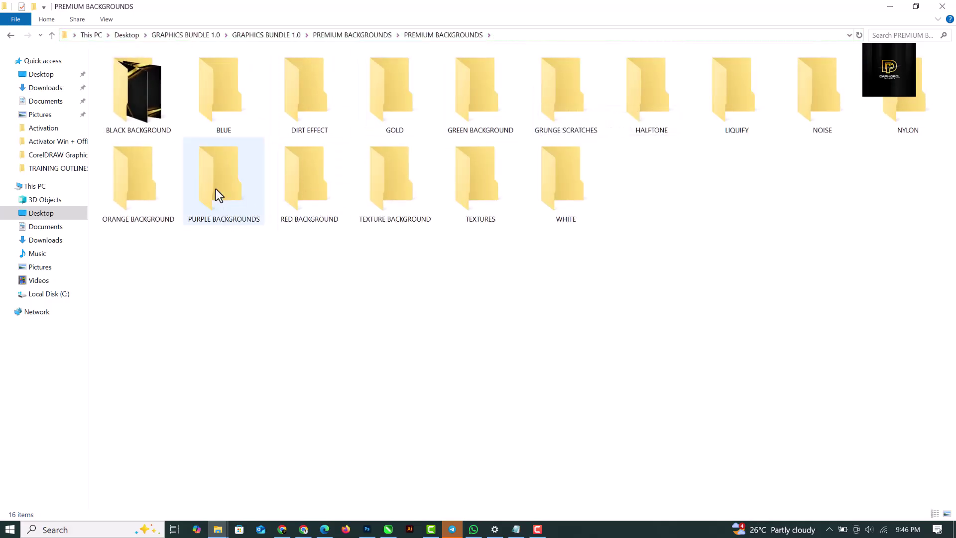
pyautogui.click(296, 158)
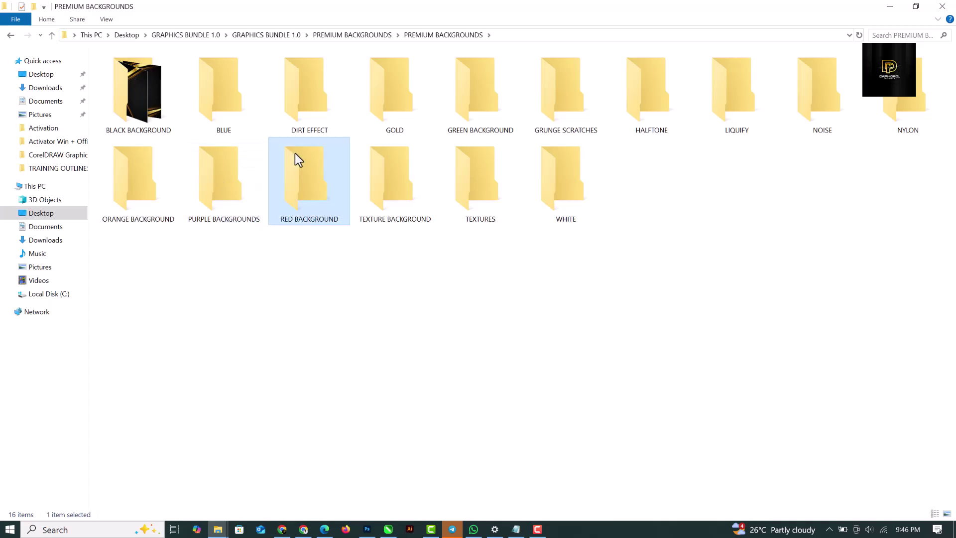
pyautogui.doubleClick(295, 154)
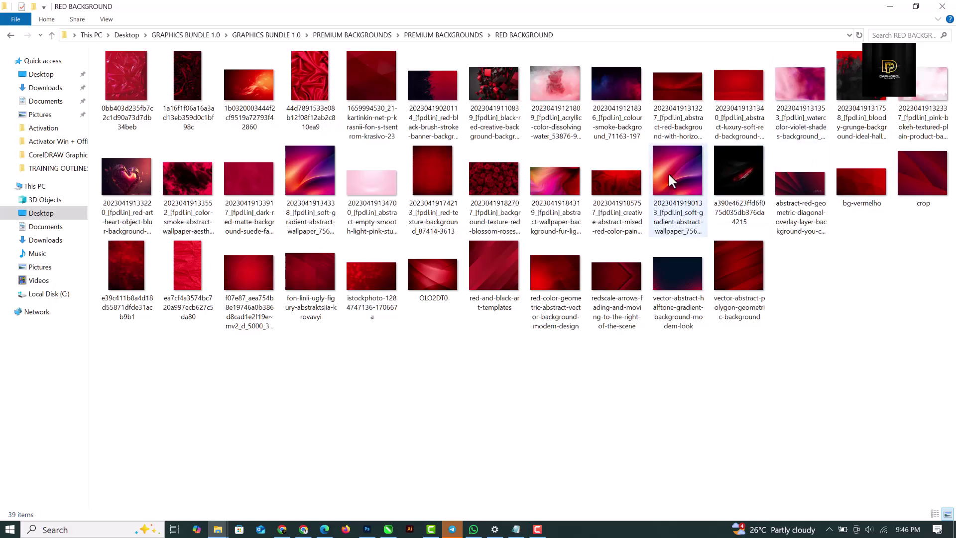
pyautogui.moveTo(662, 174)
pyautogui.mouseDown()
pyautogui.moveTo(676, 181)
pyautogui.moveTo(672, 172)
pyautogui.moveTo(650, 186)
pyautogui.mouseUp()
pyautogui.moveTo(435, 278); pyautogui.dragTo(252, 186)
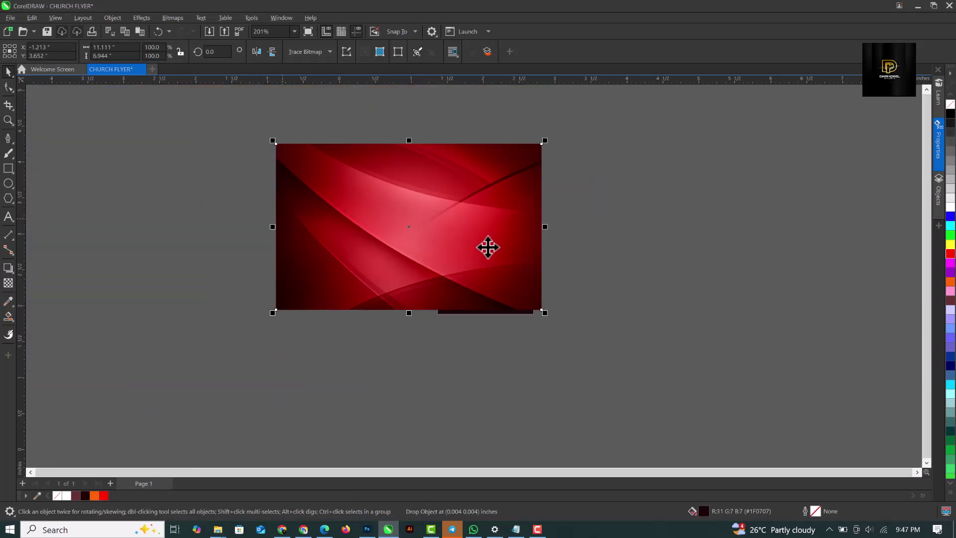
# Step: Shrink the red background image to 69.5% and place it over the flyer
pyautogui.scroll(-5, 488, 248)
pyautogui.moveTo(531, 297); pyautogui.dragTo(467, 256)
pyautogui.moveTo(405, 220); pyautogui.dragTo(489, 258)
pyautogui.click(505, 259)
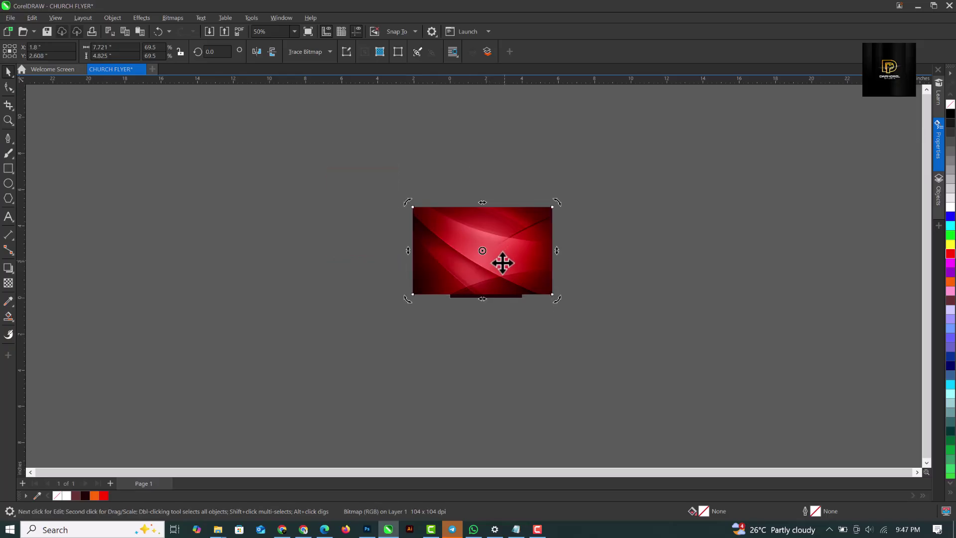
# Step: Give the red image a Uniform transparency with Screen merge mode
pyautogui.click(8, 283)
pyautogui.click(140, 51)
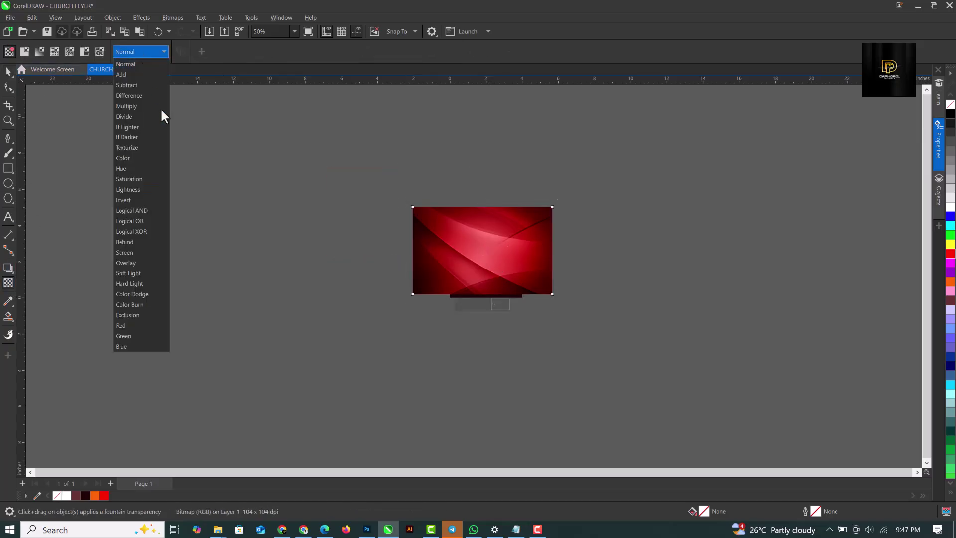
pyautogui.click(129, 252)
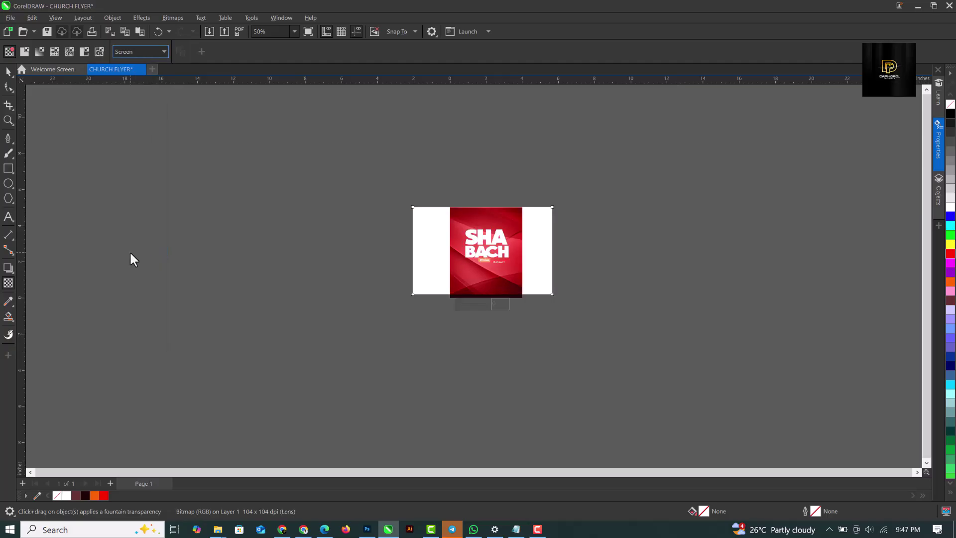
pyautogui.click(24, 51)
pyautogui.click(8, 71)
pyautogui.press('space')
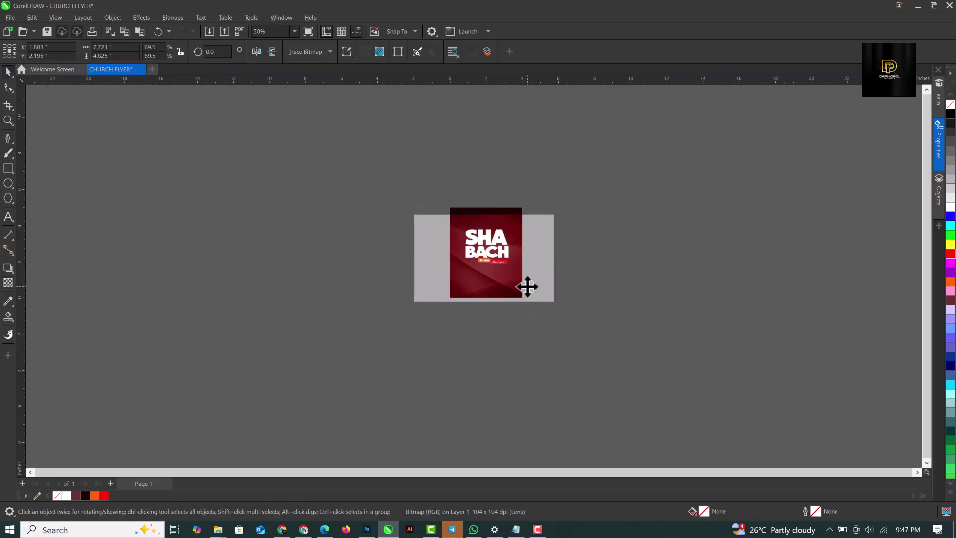
# Step: Enlarge the overlay to 81.5%, raise its transparency to 79, and move it lower right
pyautogui.moveTo(559, 297); pyautogui.dragTo(571, 310)
pyautogui.scroll(2, 512, 269)
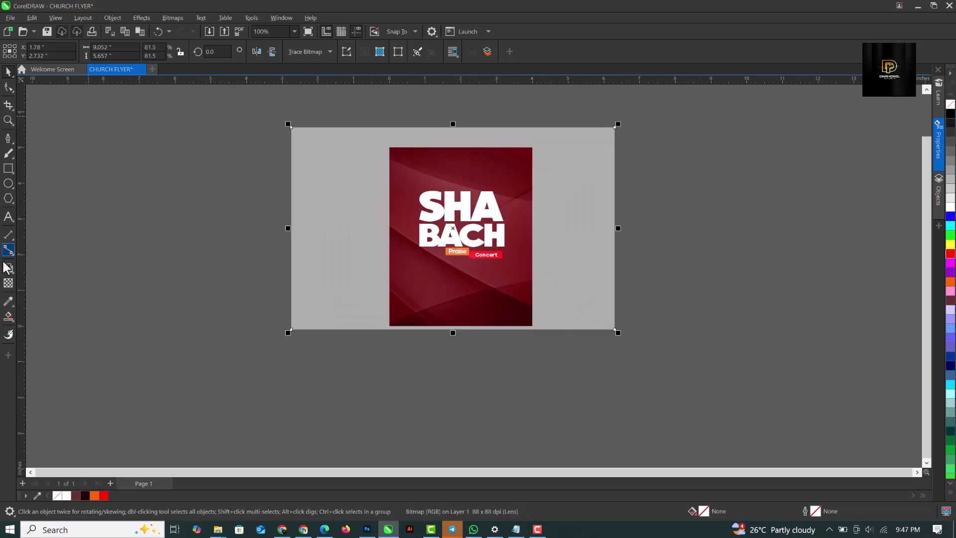
pyautogui.click(8, 283)
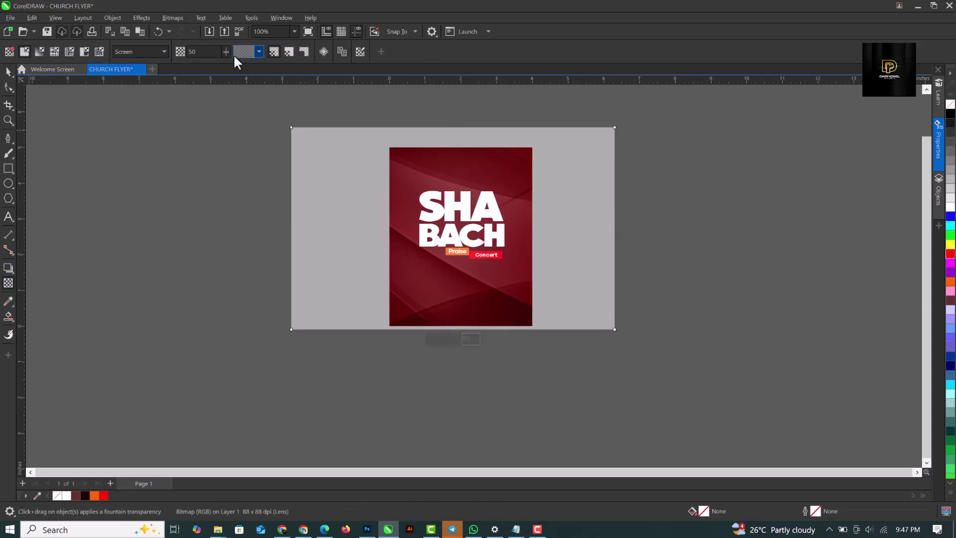
pyautogui.moveTo(226, 49); pyautogui.dragTo(238, 52)
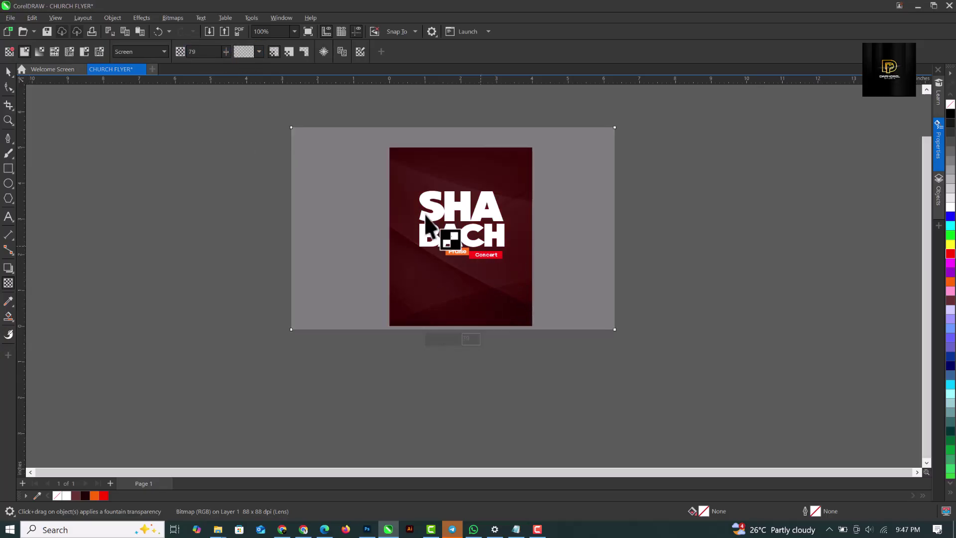
pyautogui.click(8, 72)
pyautogui.scroll(-1, 562, 187)
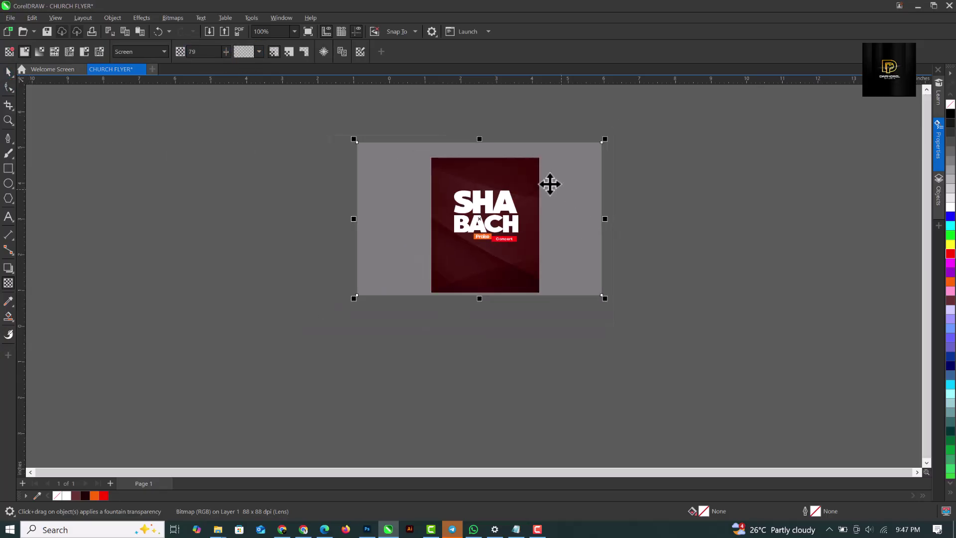
pyautogui.moveTo(548, 184); pyautogui.dragTo(723, 324)
# Step: PowerClip the red overlay inside the flyer rectangle
pyautogui.rightClick(686, 322)
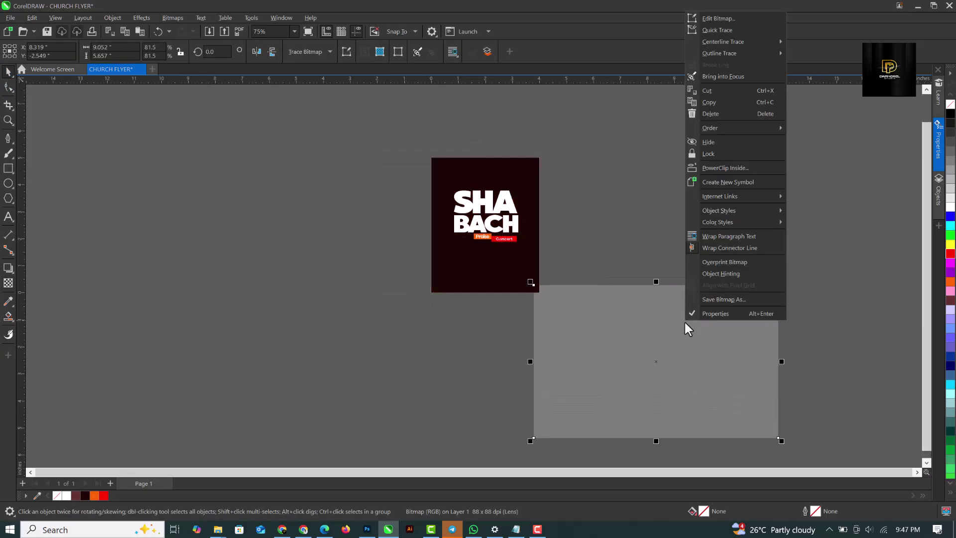
pyautogui.click(725, 169)
pyautogui.click(521, 196)
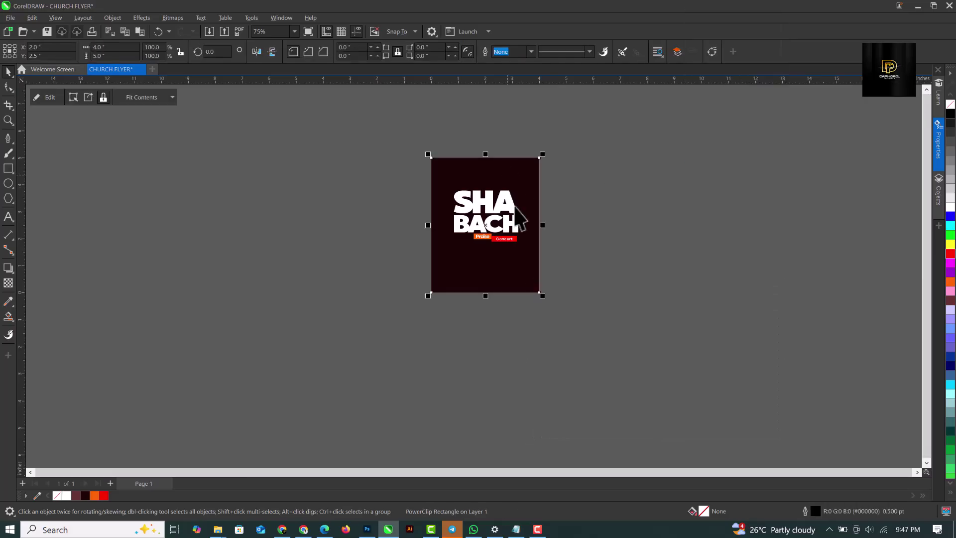
# Step: Centre the red overlay within the flyer's clipped contents and finish editing
pyautogui.scroll(2, 503, 184)
pyautogui.keyDown('ctrl'); pyautogui.click(508, 162); pyautogui.keyUp('ctrl')
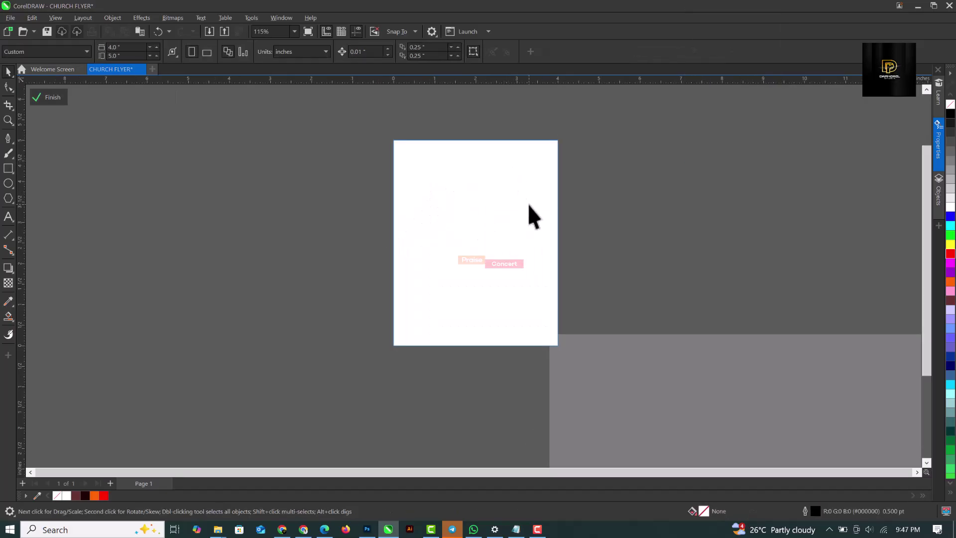
pyautogui.moveTo(600, 335); pyautogui.dragTo(506, 230)
pyautogui.moveTo(605, 210); pyautogui.dragTo(553, 254)
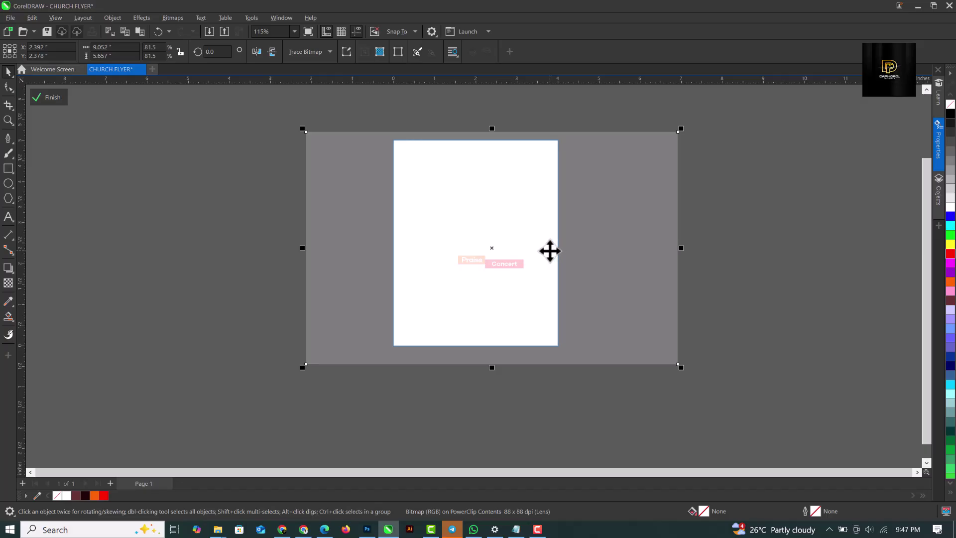
pyautogui.moveTo(467, 245)
pyautogui.mouseDown()
pyautogui.moveTo(482, 218)
pyautogui.moveTo(499, 243)
pyautogui.mouseUp()
pyautogui.keyDown('ctrl'); pyautogui.click(731, 244); pyautogui.keyUp('ctrl')
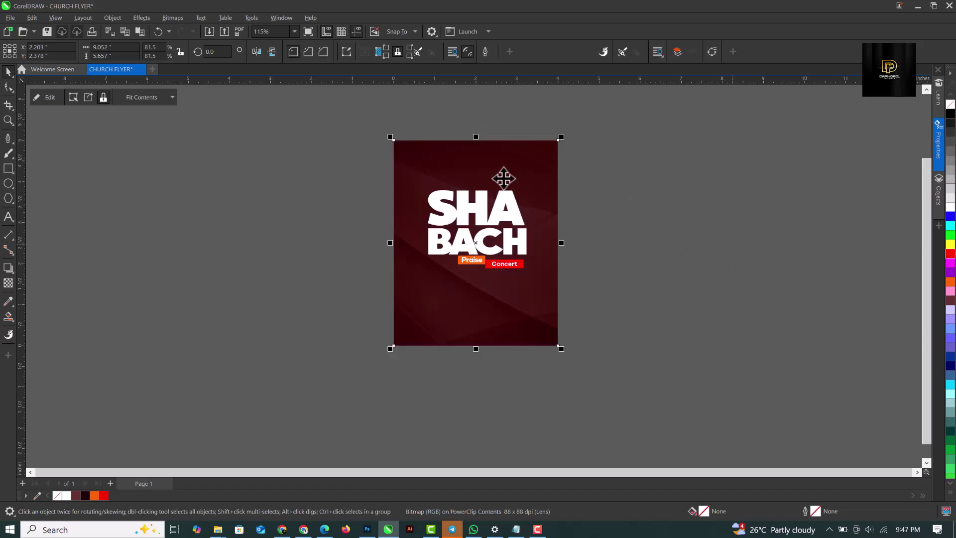
pyautogui.scroll(2, 502, 177)
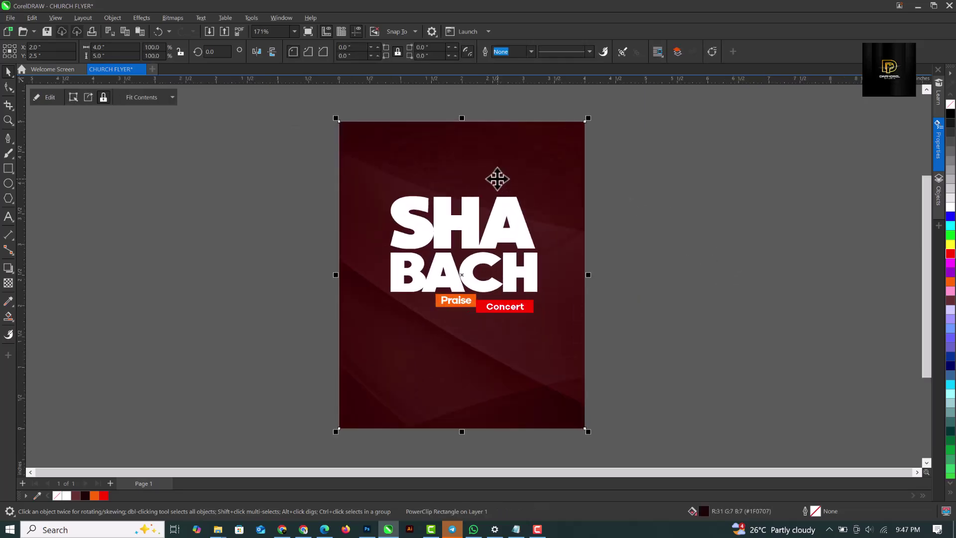
# Step: Group the six SHA BACH title and tag objects and raise them slightly
pyautogui.scroll(1, 500, 153)
pyautogui.scroll(-1, 493, 172)
pyautogui.press('g')
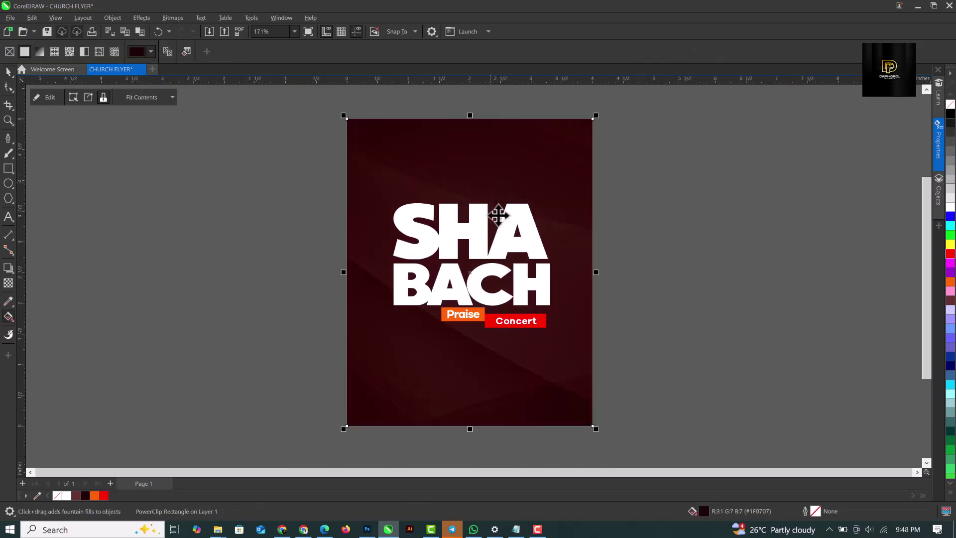
pyautogui.press('space')
pyautogui.click(500, 223)
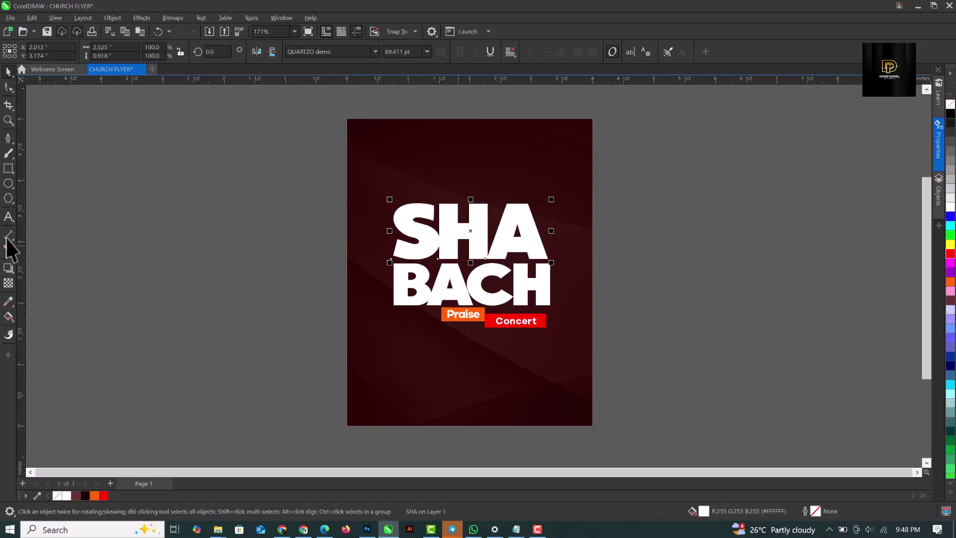
pyautogui.moveTo(291, 169); pyautogui.dragTo(682, 367)
pyautogui.hotkey('ctrl', 'g')
pyautogui.moveTo(495, 255); pyautogui.dragTo(490, 240)
# Step: Draw a wide white rectangle with no outline below the title
pyautogui.click(9, 168)
pyautogui.moveTo(314, 321); pyautogui.dragTo(656, 395)
pyautogui.click(951, 207)
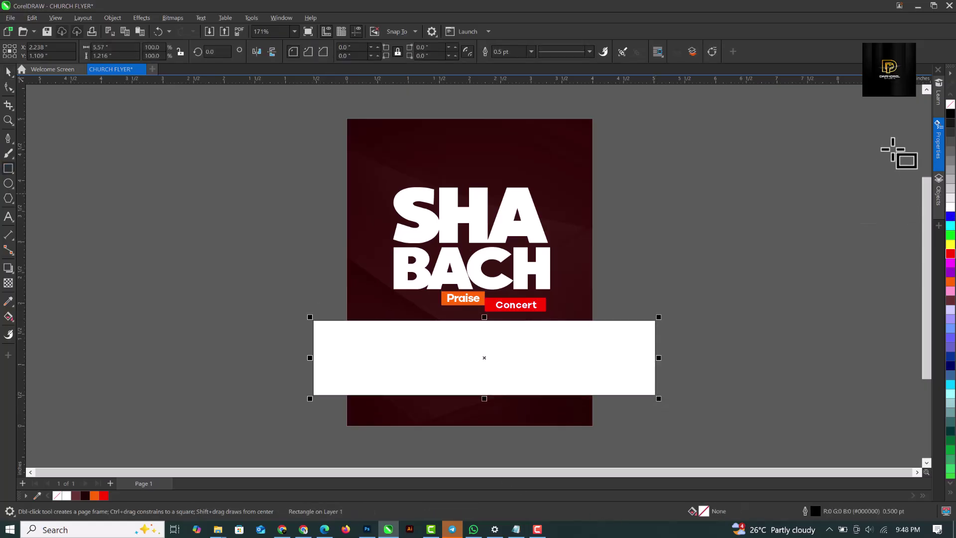
pyautogui.click(532, 54)
pyautogui.click(514, 64)
pyautogui.press('space')
pyautogui.click(189, 458)
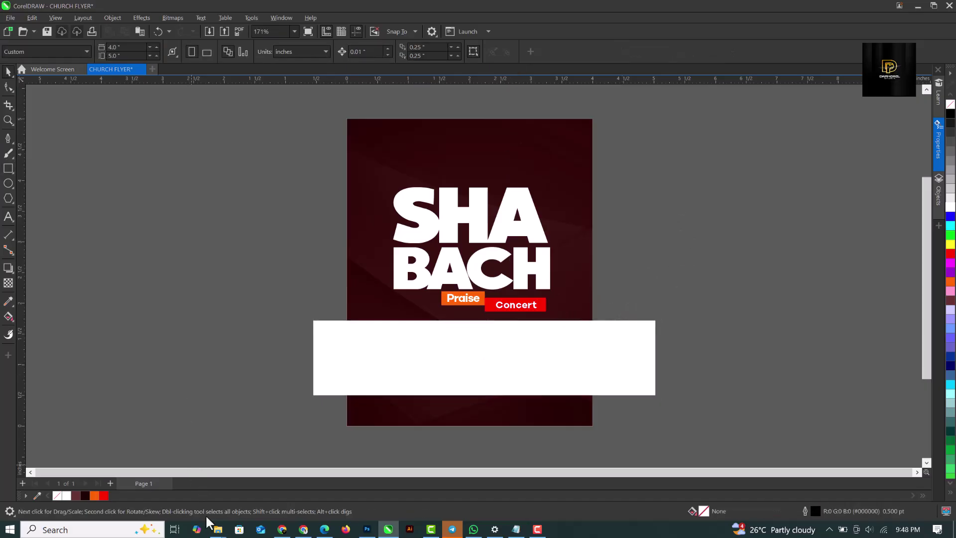
# Step: Drag the piano keyboard image from the SHABACH folder onto the CorelDRAW flyer
pyautogui.moveTo(218, 528)
pyautogui.click(151, 480)
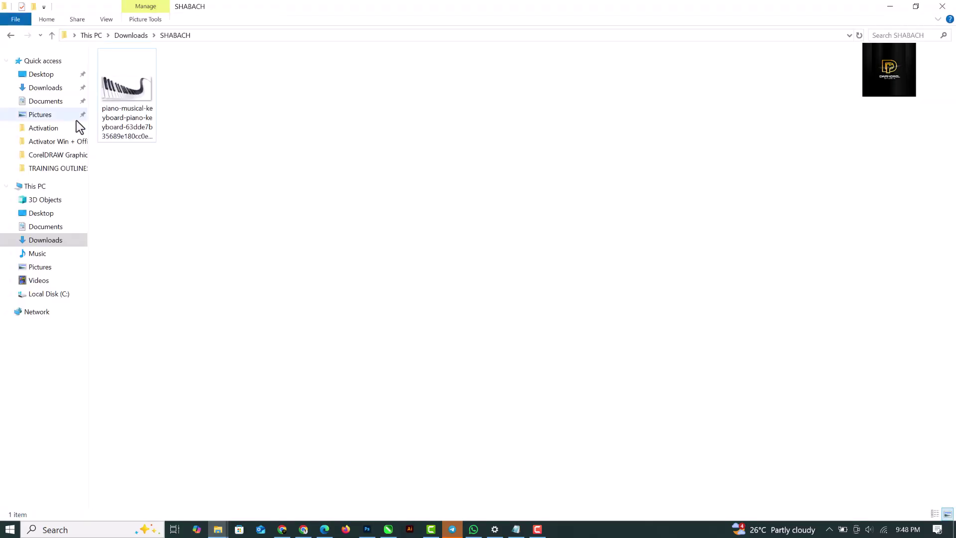
pyautogui.moveTo(586, 249); pyautogui.dragTo(246, 249)
# Step: Rotate the piano image to a gentle tilt and move it toward the flyer
pyautogui.scroll(-3, 376, 283)
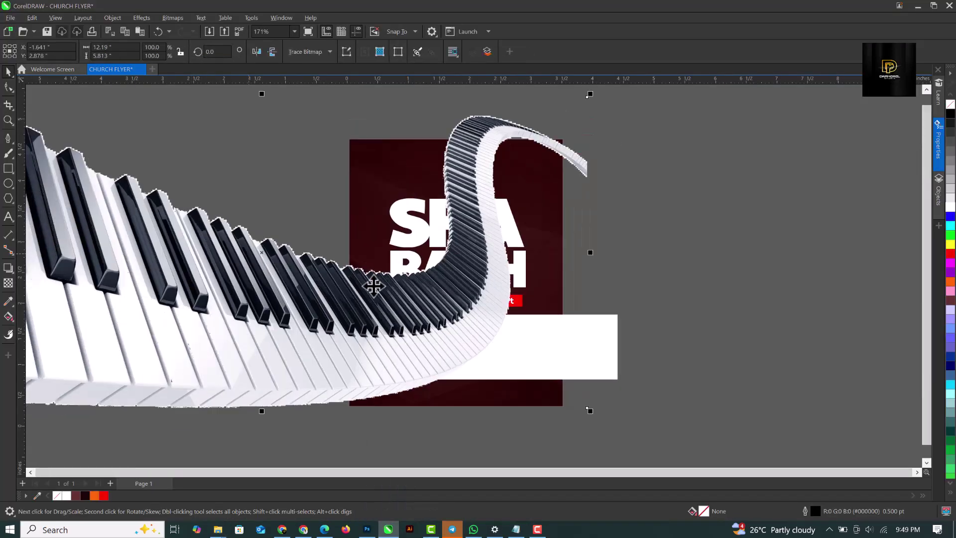
pyautogui.click(379, 282)
pyautogui.moveTo(493, 179); pyautogui.dragTo(538, 267)
pyautogui.moveTo(379, 318); pyautogui.dragTo(467, 345)
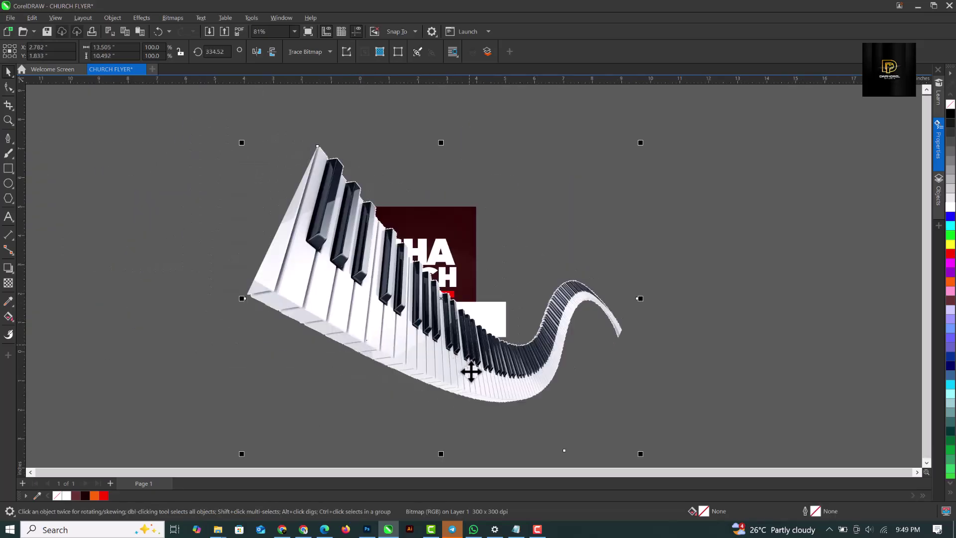
pyautogui.click(481, 376)
pyautogui.moveTo(642, 144); pyautogui.dragTo(583, 179)
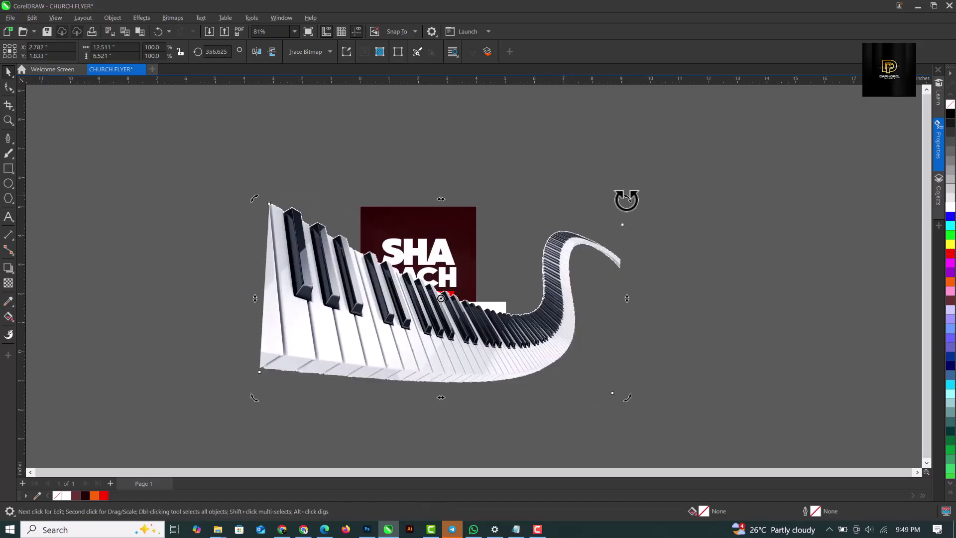
# Step: Scale the piano image to about 45.9% by 37.9% across the flyer's lower half
pyautogui.click(606, 255)
pyautogui.moveTo(627, 296); pyautogui.dragTo(702, 296)
pyautogui.moveTo(578, 331); pyautogui.dragTo(563, 334)
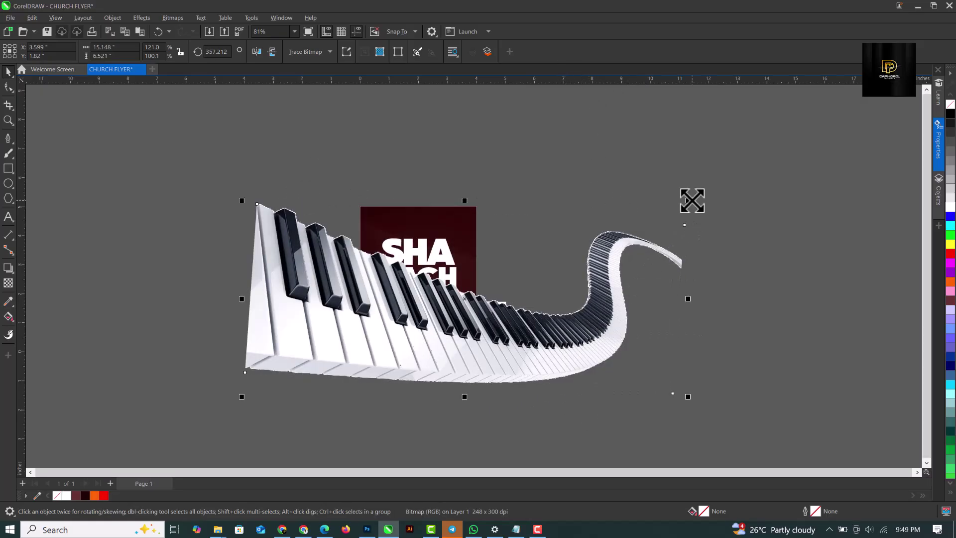
pyautogui.moveTo(688, 200); pyautogui.dragTo(445, 309)
pyautogui.scroll(2, 445, 309)
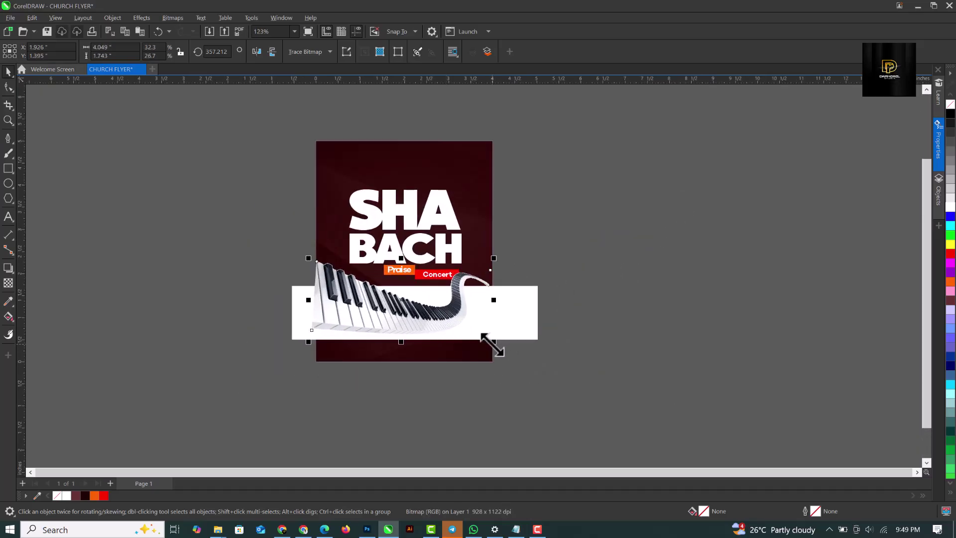
pyautogui.moveTo(493, 343); pyautogui.dragTo(561, 373)
pyautogui.scroll(1, 438, 342)
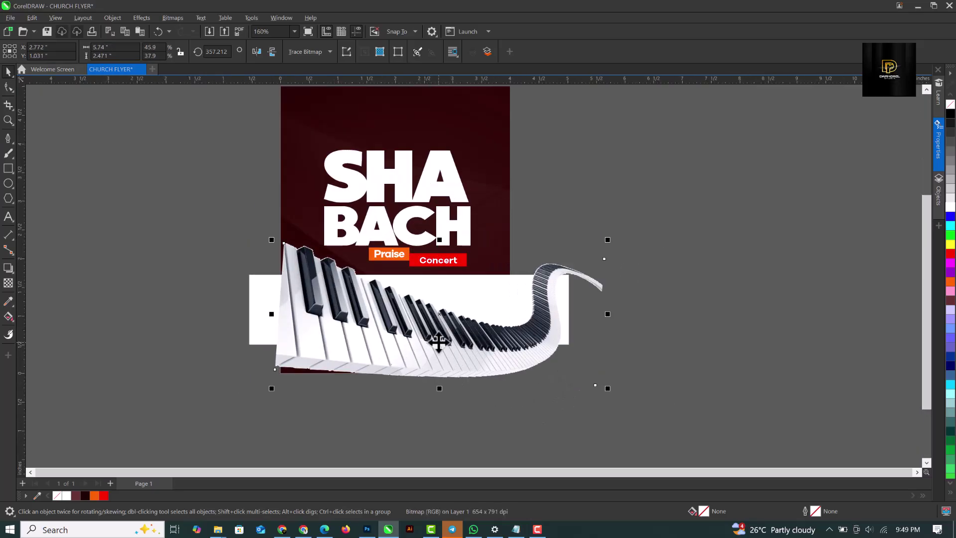
pyautogui.moveTo(438, 343); pyautogui.dragTo(429, 305)
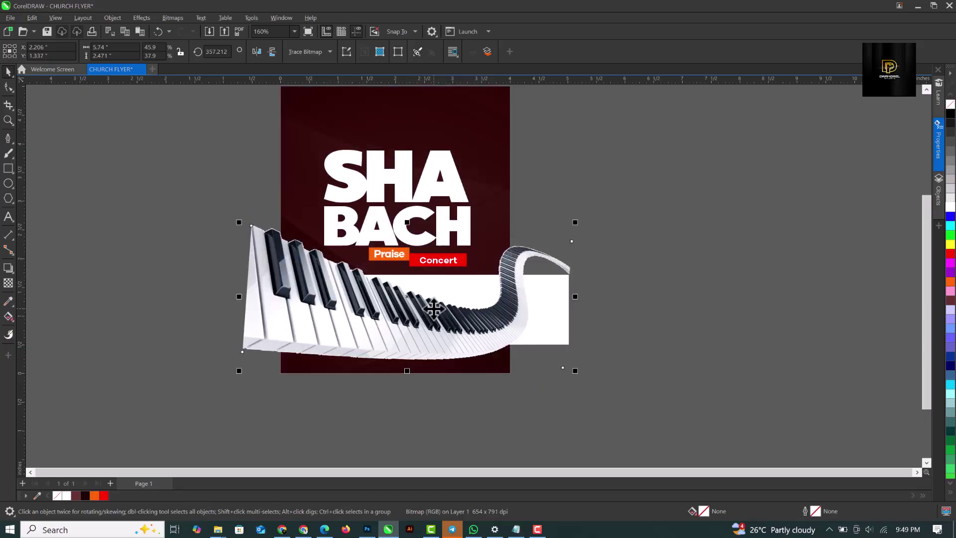
# Step: Send the piano image one layer back, behind the white rectangle
pyautogui.click(553, 337)
pyautogui.click(561, 334)
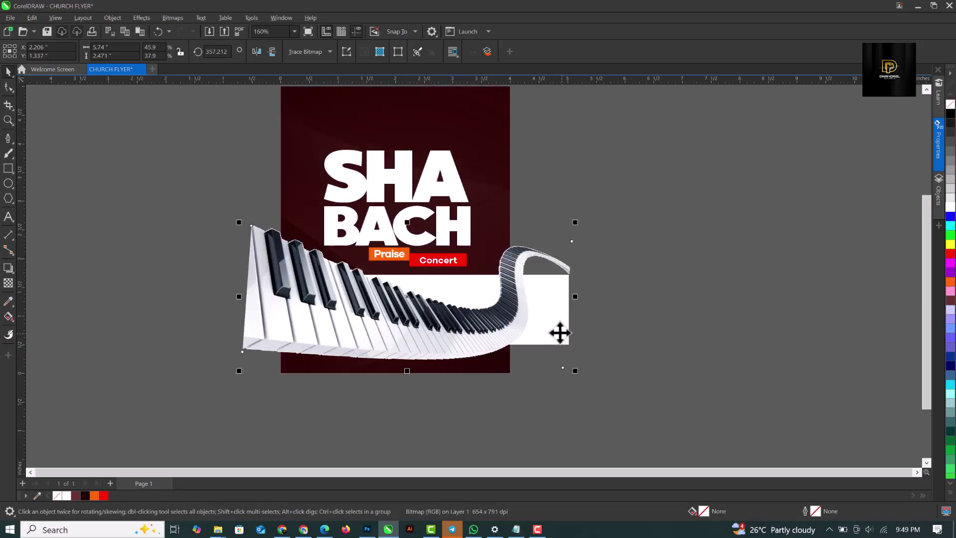
pyautogui.click(429, 303)
pyautogui.click(547, 334)
pyautogui.hotkey('ctrl', 'pagedown')
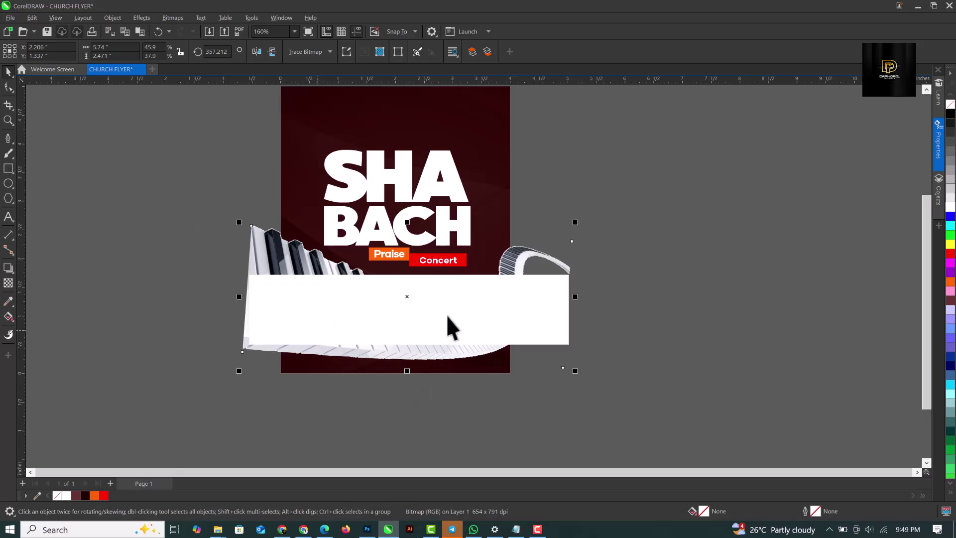
# Step: Convert the white rectangle to curves, raising its top-left corner and lowering both bottom corners
pyautogui.click(407, 314)
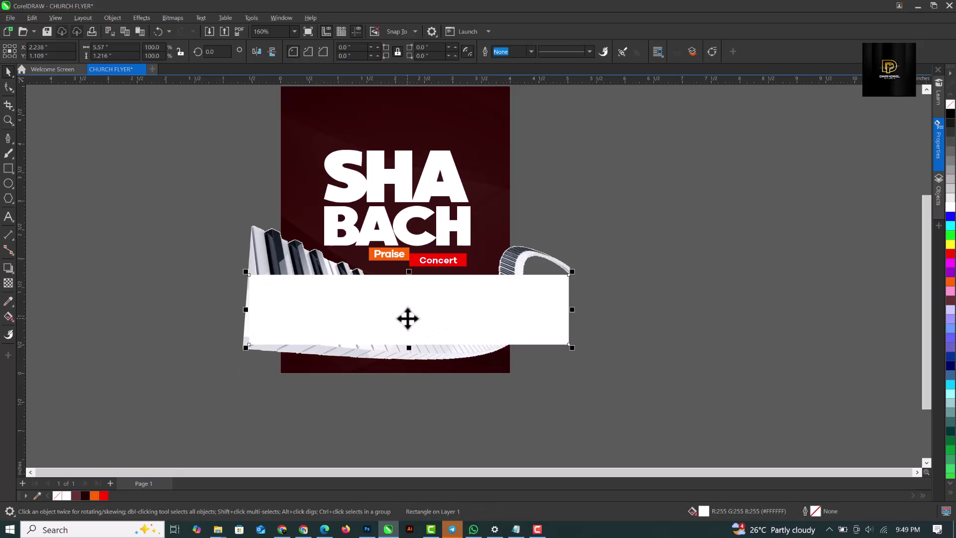
pyautogui.hotkey('ctrl', 'q')
pyautogui.press('F10')
pyautogui.moveTo(248, 274); pyautogui.dragTo(249, 221)
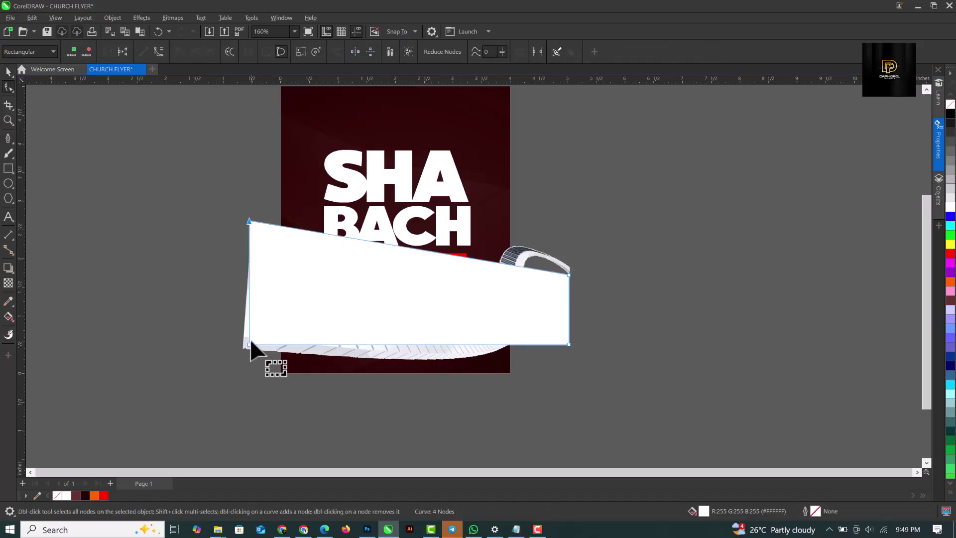
pyautogui.moveTo(250, 340); pyautogui.dragTo(249, 357)
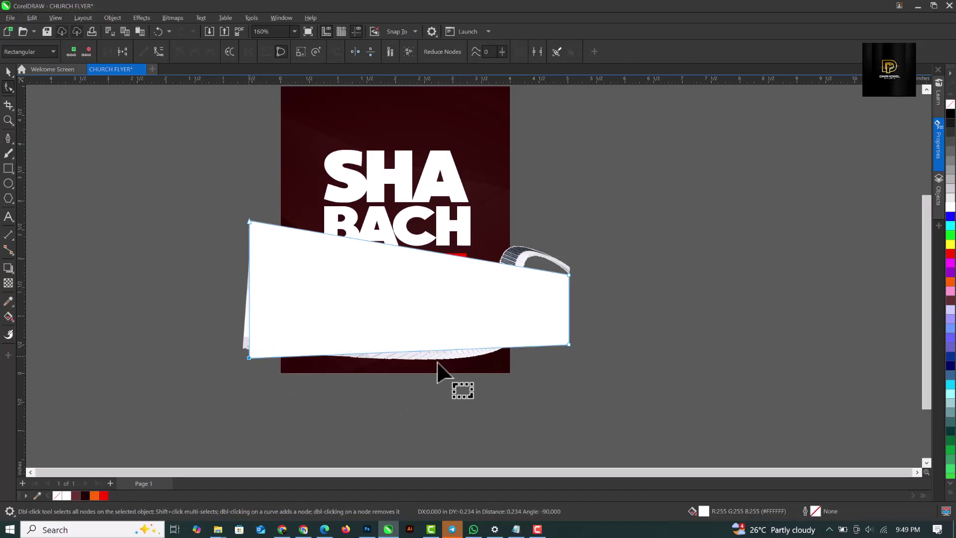
pyautogui.moveTo(569, 344); pyautogui.dragTo(568, 357)
# Step: Bend the top edge into a downward curve that reveals the Praise Concert tags
pyautogui.rightClick(467, 258)
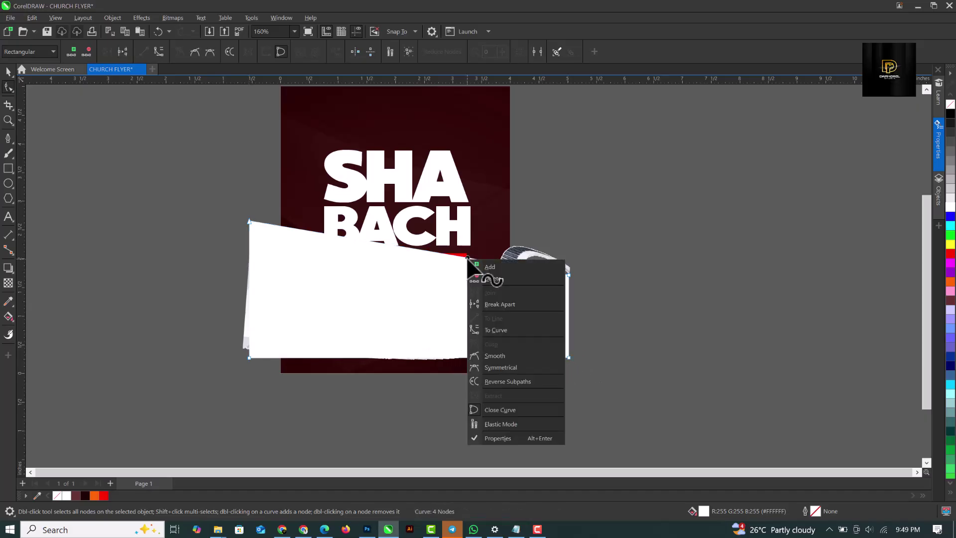
pyautogui.click(500, 329)
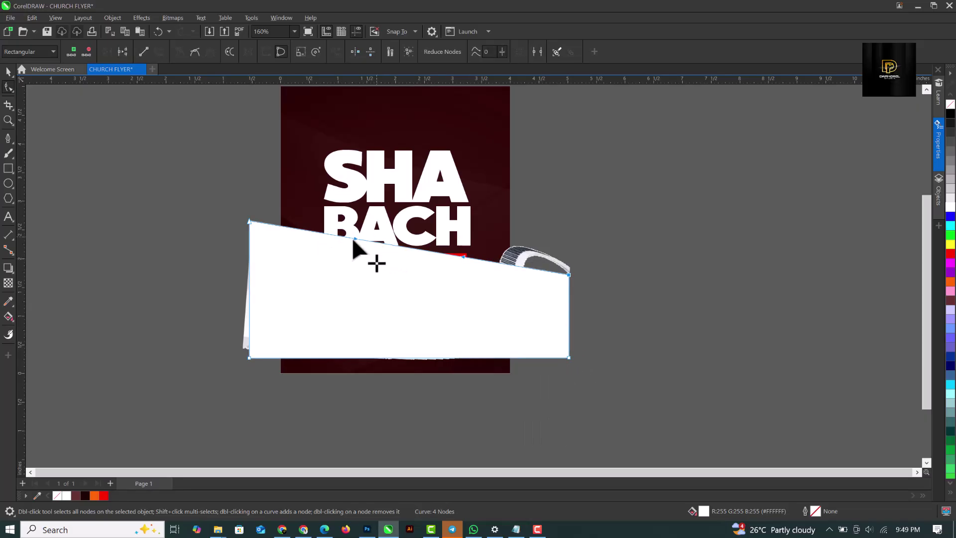
pyautogui.moveTo(351, 238); pyautogui.dragTo(339, 310)
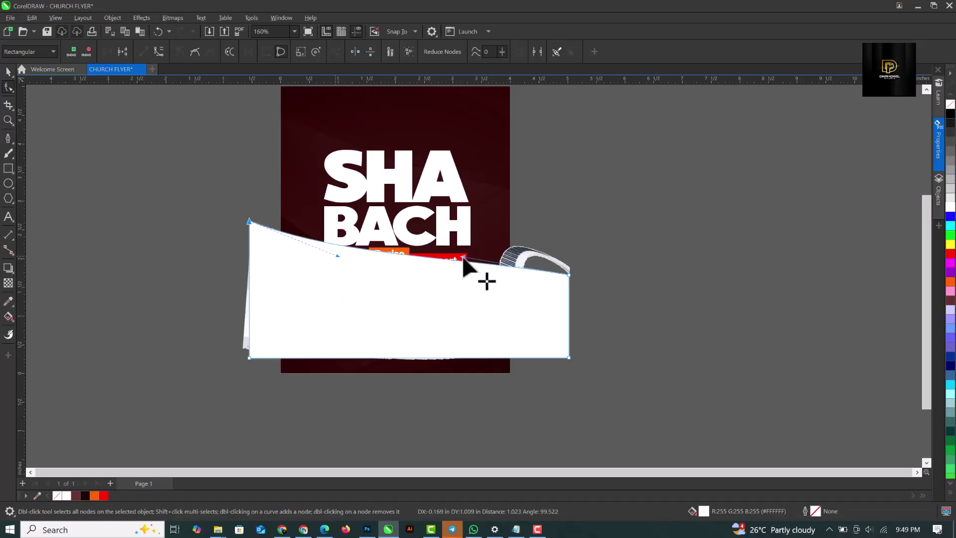
pyautogui.moveTo(462, 255); pyautogui.dragTo(468, 299)
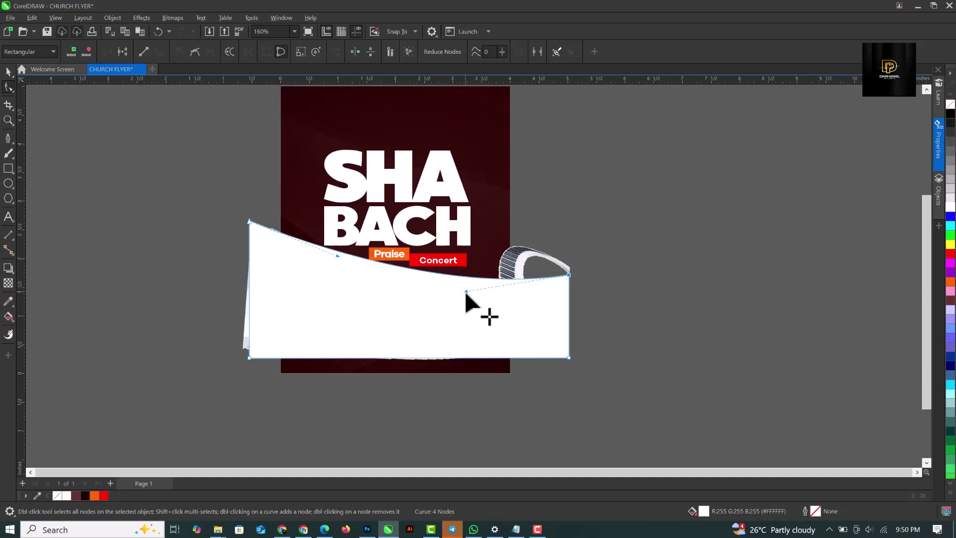
# Step: Bow the bottom edge downward and move the white wave up slightly
pyautogui.rightClick(426, 357)
pyautogui.click(453, 241)
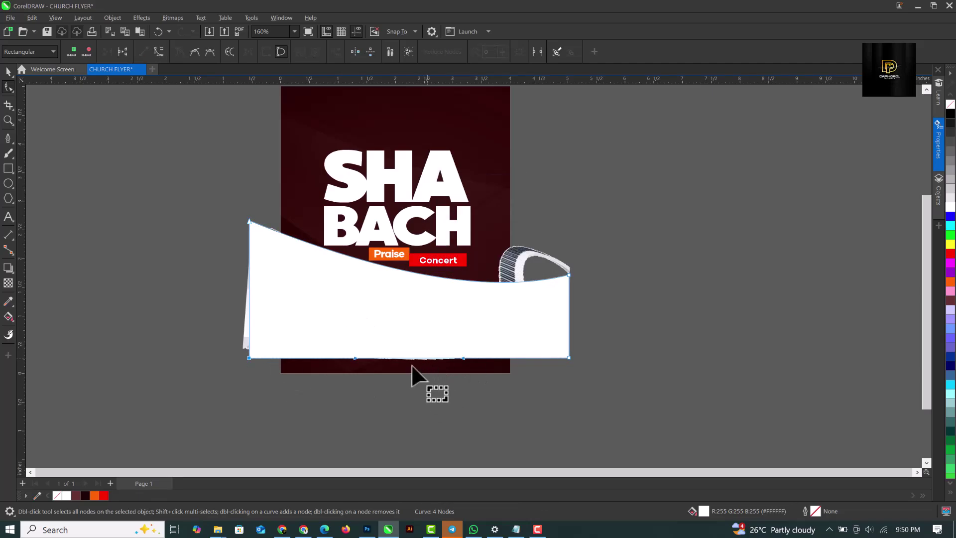
pyautogui.moveTo(353, 357); pyautogui.dragTo(465, 373)
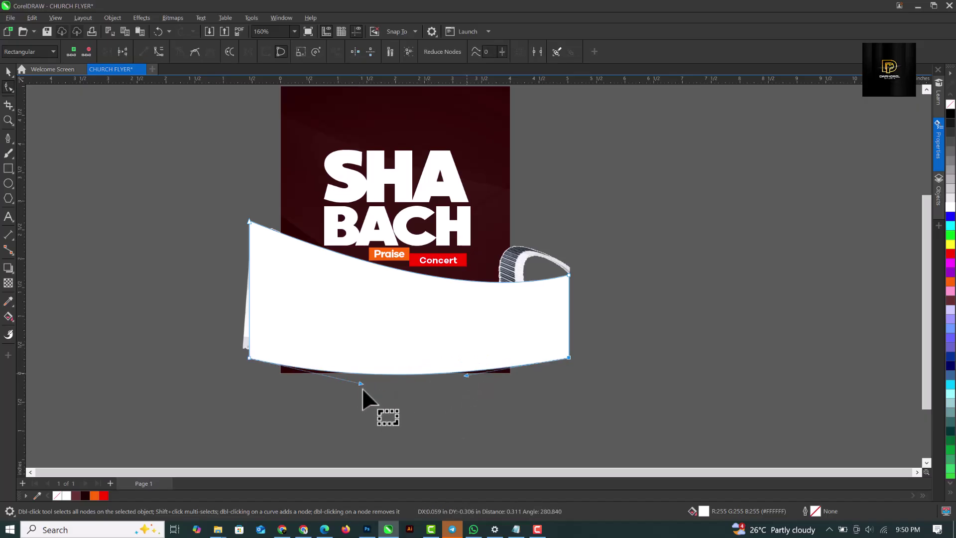
pyautogui.moveTo(362, 385); pyautogui.dragTo(357, 377)
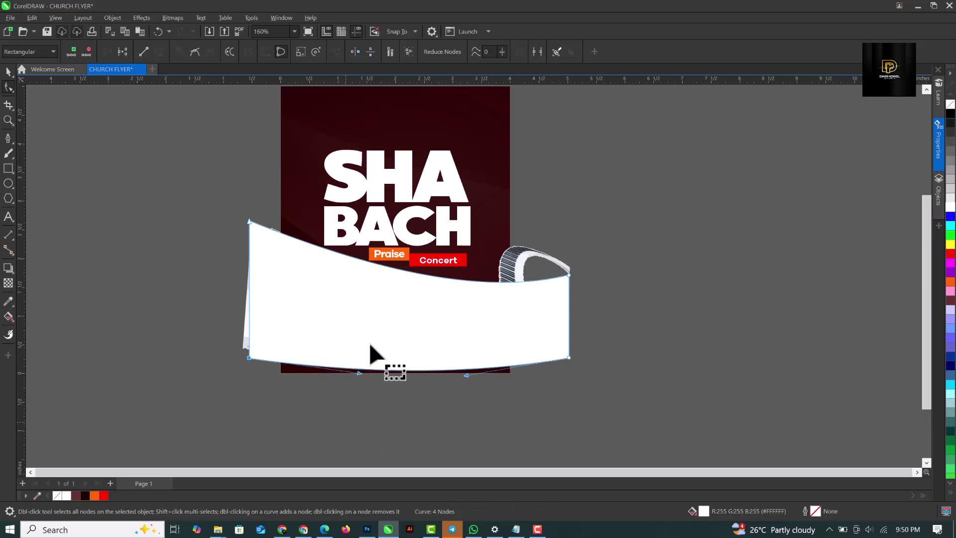
pyautogui.press('space')
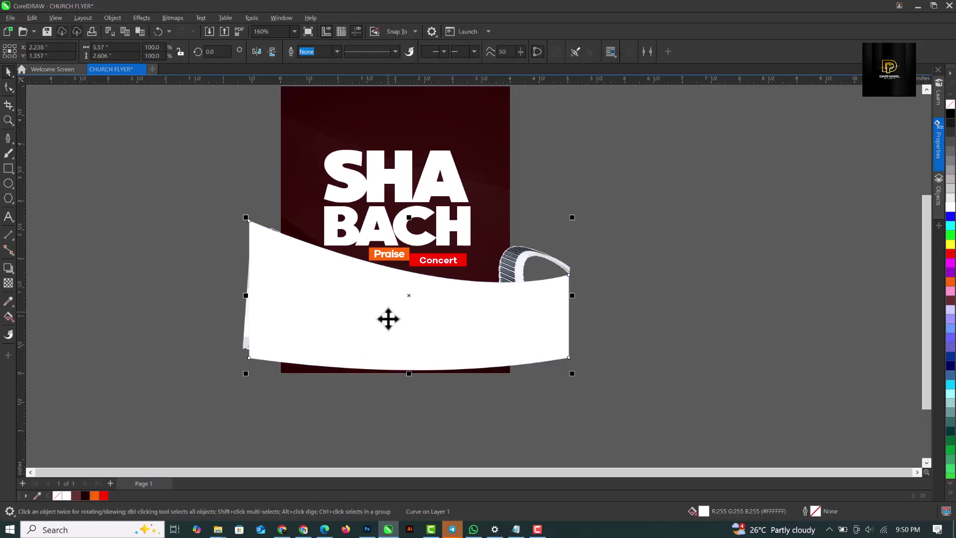
pyautogui.moveTo(397, 327); pyautogui.dragTo(390, 320)
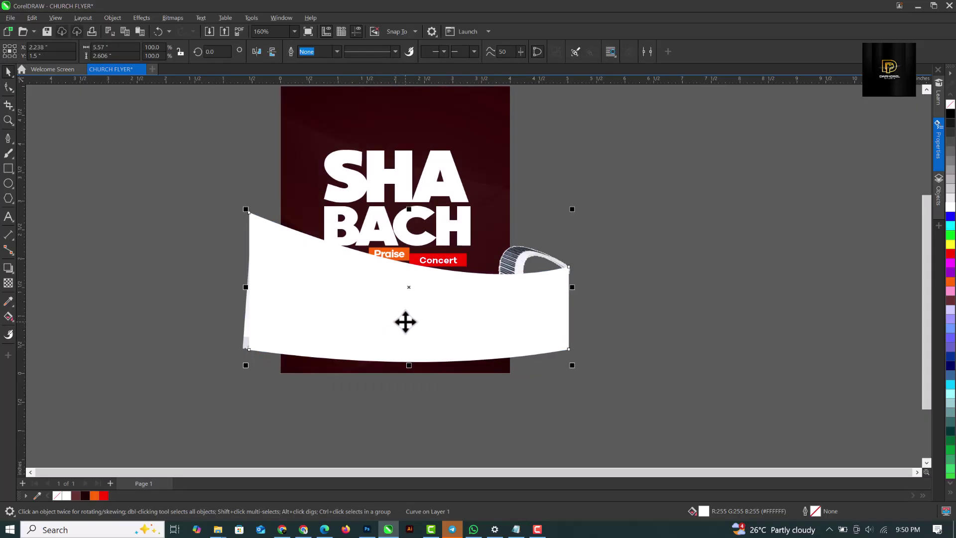
# Step: Move the piano image into the flyer background's clipped contents and nudge it slightly lower
pyautogui.press('Delete')
pyautogui.click(474, 124)
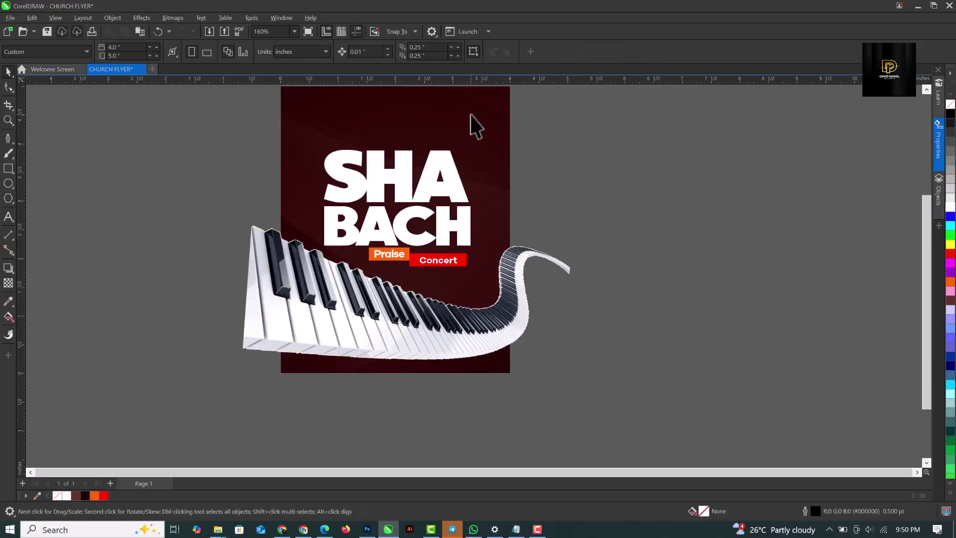
pyautogui.keyDown('ctrl'); pyautogui.click(470, 116); pyautogui.keyUp('ctrl')
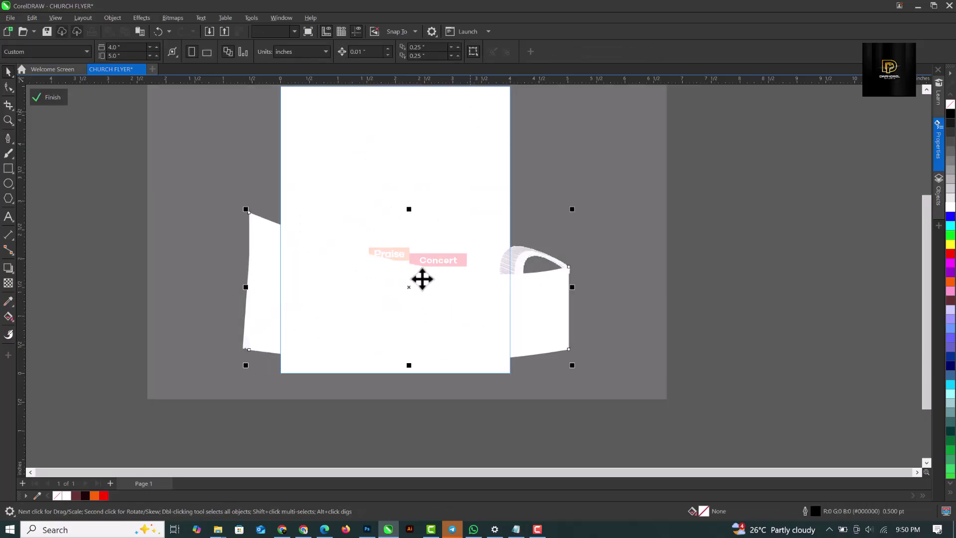
pyautogui.keyDown('ctrl'); pyautogui.click(762, 193); pyautogui.keyUp('ctrl')
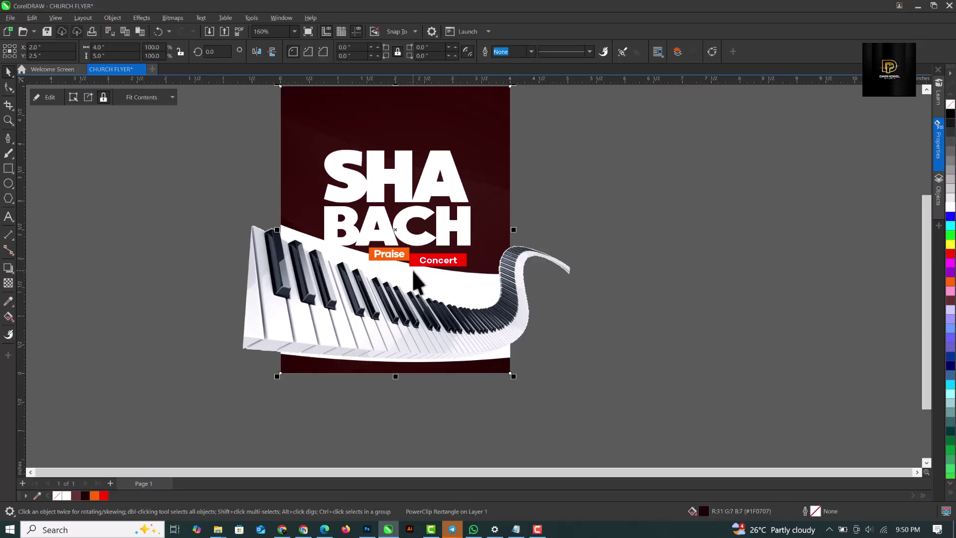
pyautogui.keyDown('ctrl'); pyautogui.click(390, 316); pyautogui.keyUp('ctrl')
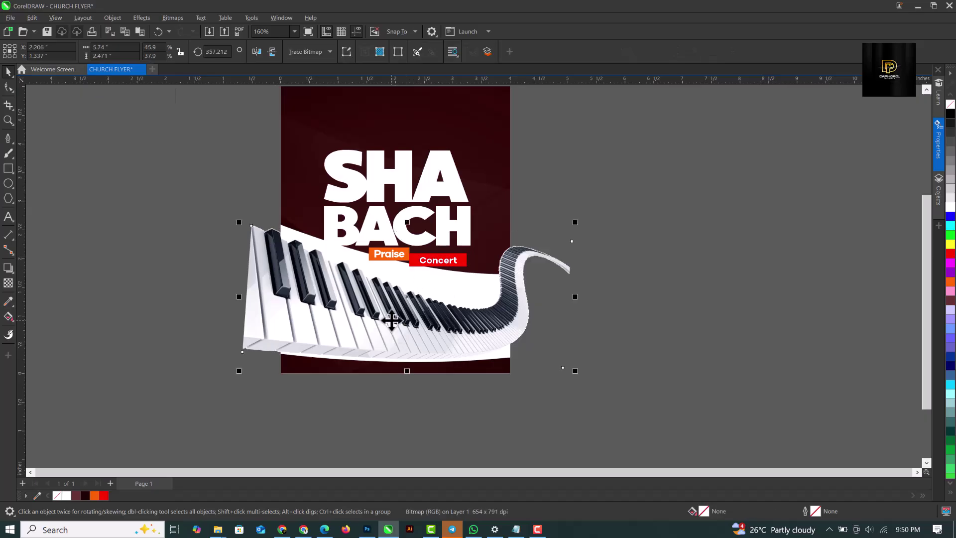
pyautogui.moveTo(390, 316); pyautogui.dragTo(725, 314)
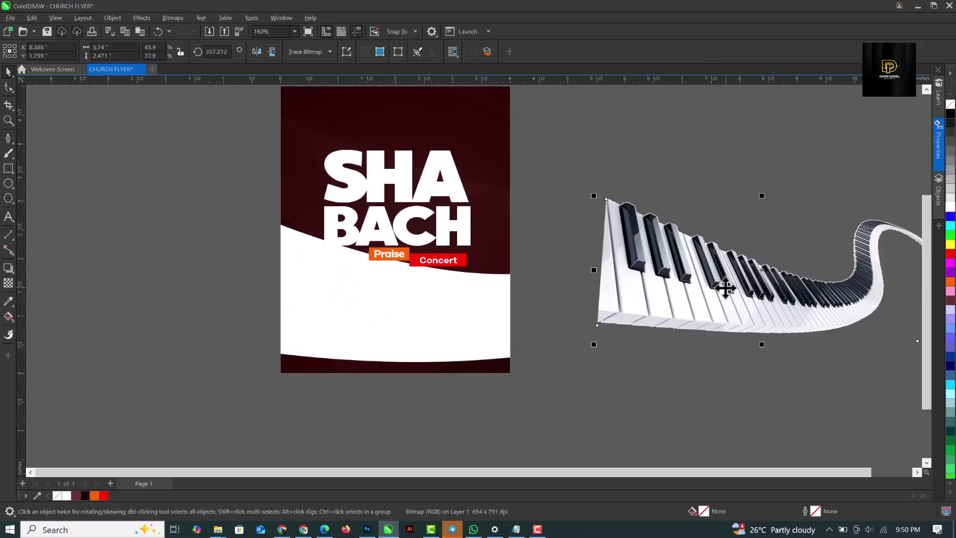
pyautogui.press('Delete')
pyautogui.doubleClick(405, 318)
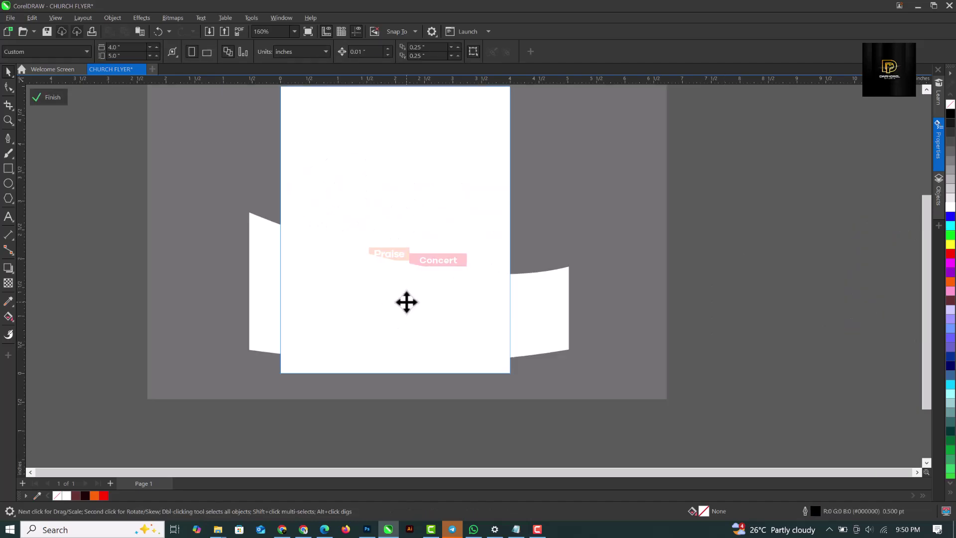
pyautogui.hotkey('ctrl', 'z')
pyautogui.moveTo(714, 289); pyautogui.dragTo(360, 315)
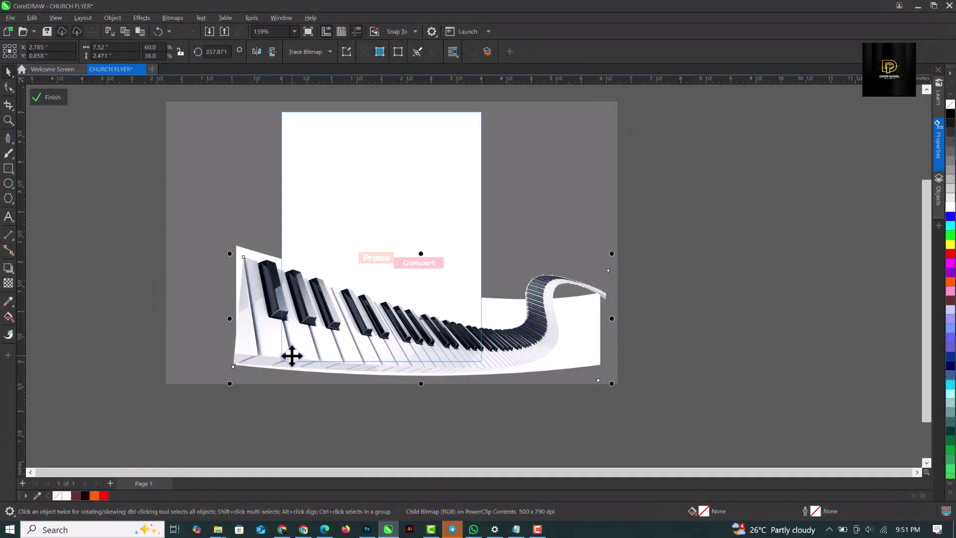
pyautogui.moveTo(415, 344)
pyautogui.mouseDown()
pyautogui.moveTo(417, 354)
pyautogui.moveTo(418, 345)
pyautogui.mouseUp()
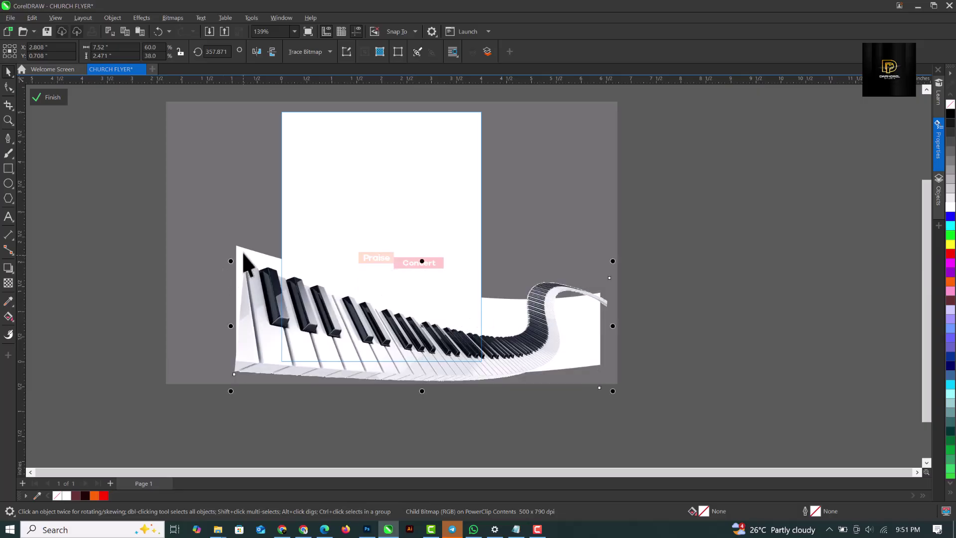
# Step: Adjust the white wave's nodes so its top and bottom curves follow the piano keys
pyautogui.click(243, 252)
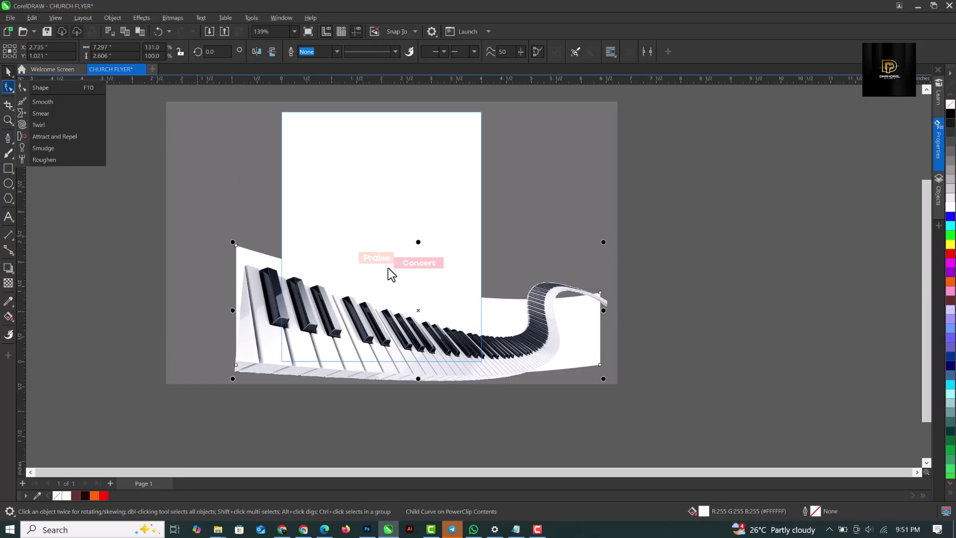
pyautogui.click(11, 94)
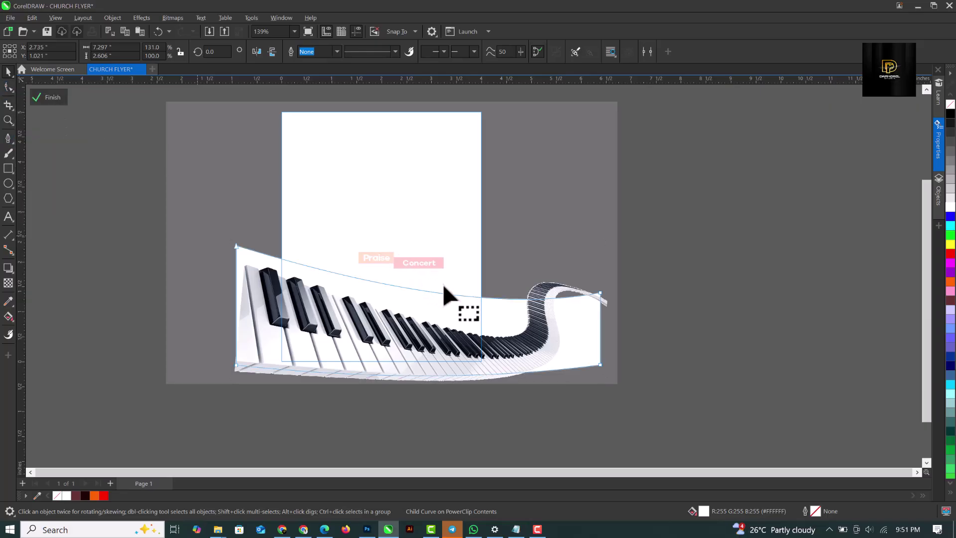
pyautogui.press('F10')
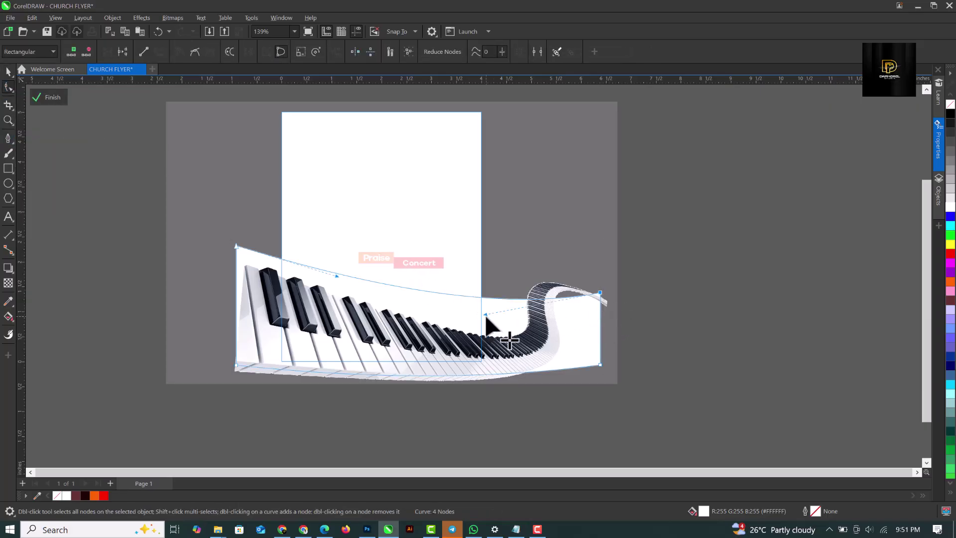
pyautogui.moveTo(490, 326); pyautogui.dragTo(525, 377)
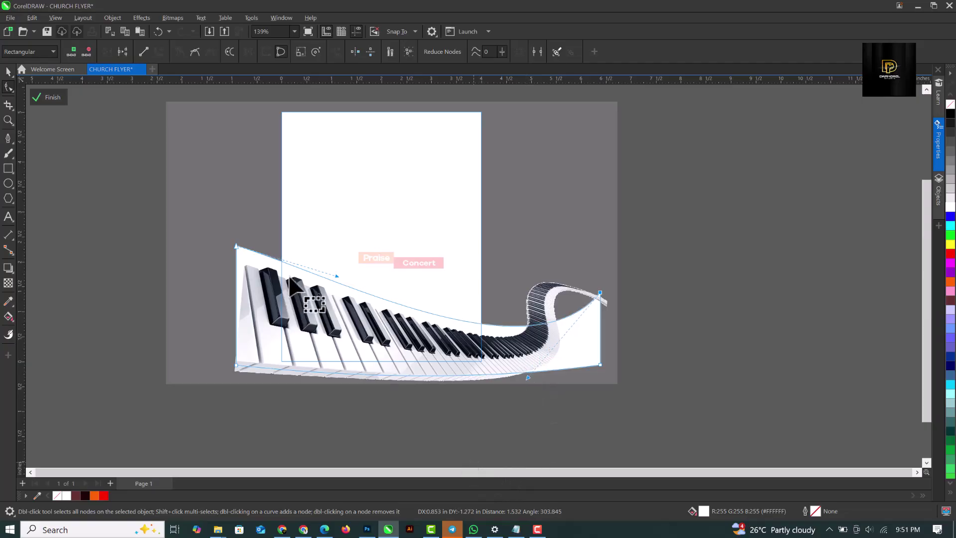
pyautogui.moveTo(337, 277); pyautogui.dragTo(337, 283)
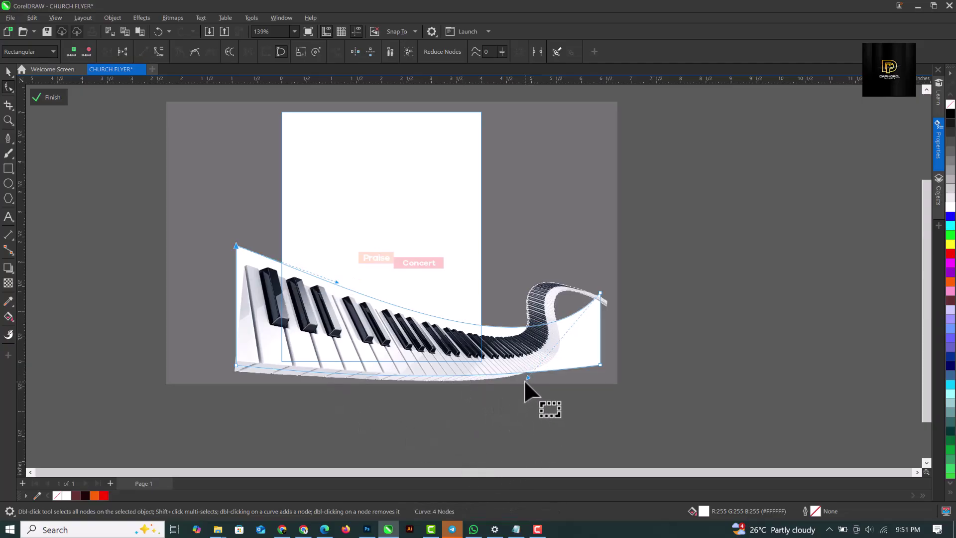
pyautogui.moveTo(526, 377); pyautogui.dragTo(527, 383)
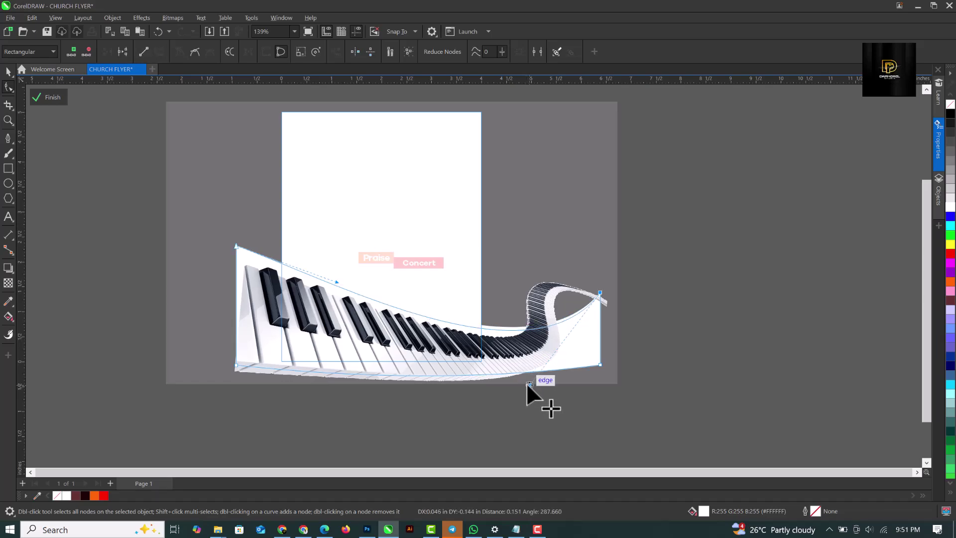
pyautogui.click(49, 97)
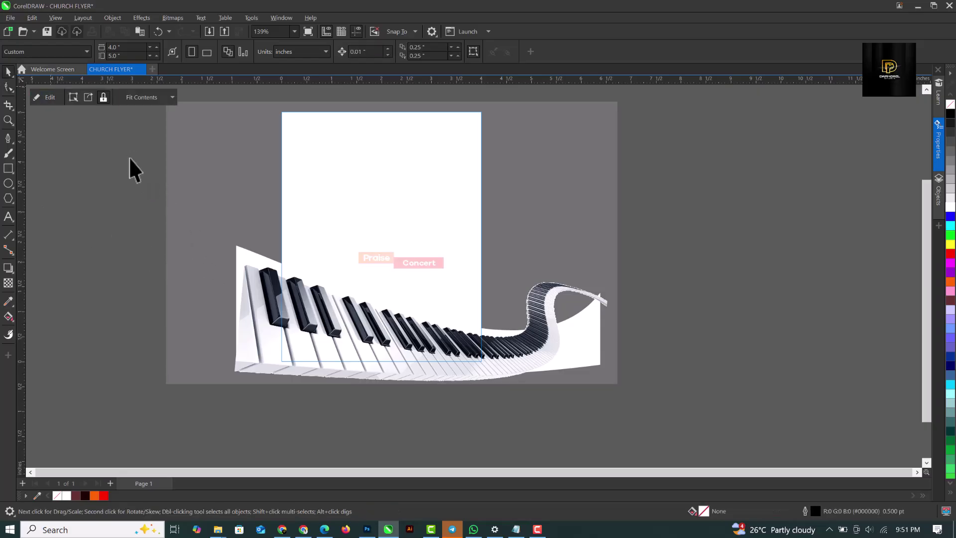
# Step: Shrink a piano group to about 72% and rotate it about 22° at the page top
pyautogui.click(588, 264)
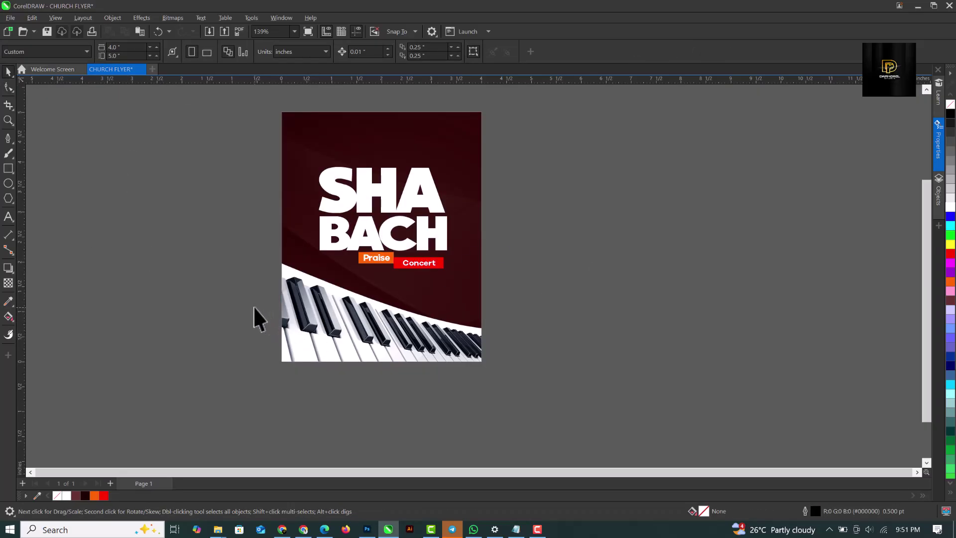
pyautogui.click(354, 321)
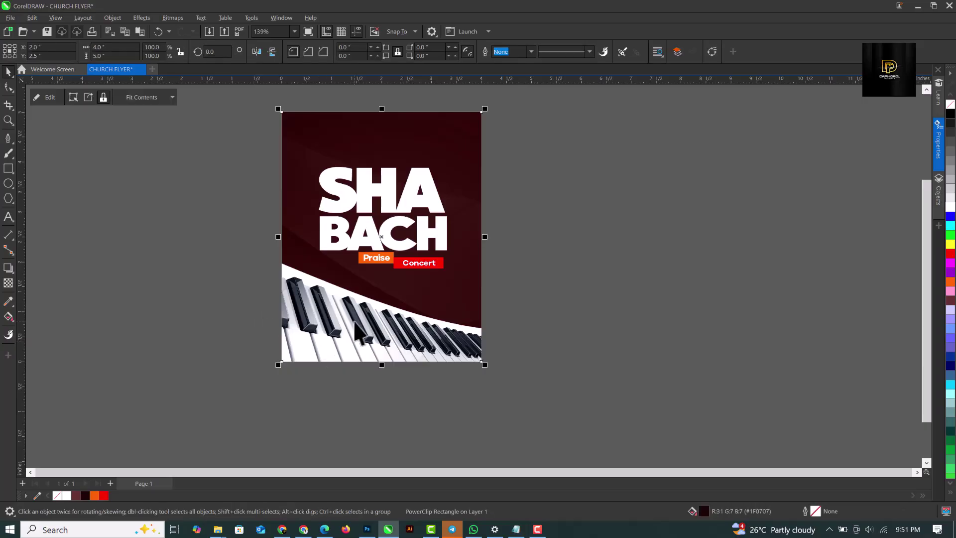
pyautogui.click(49, 98)
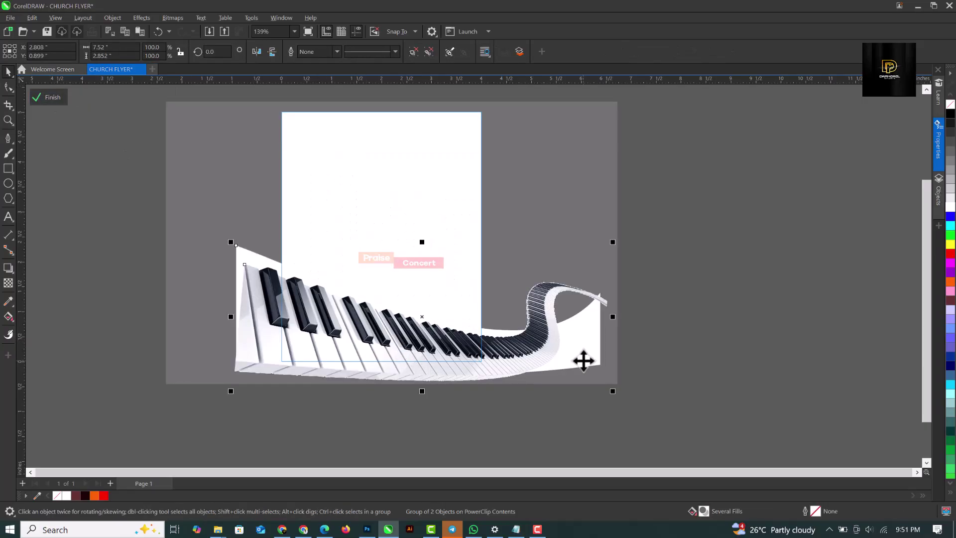
pyautogui.moveTo(605, 389); pyautogui.dragTo(505, 395)
pyautogui.moveTo(404, 333); pyautogui.dragTo(356, 145)
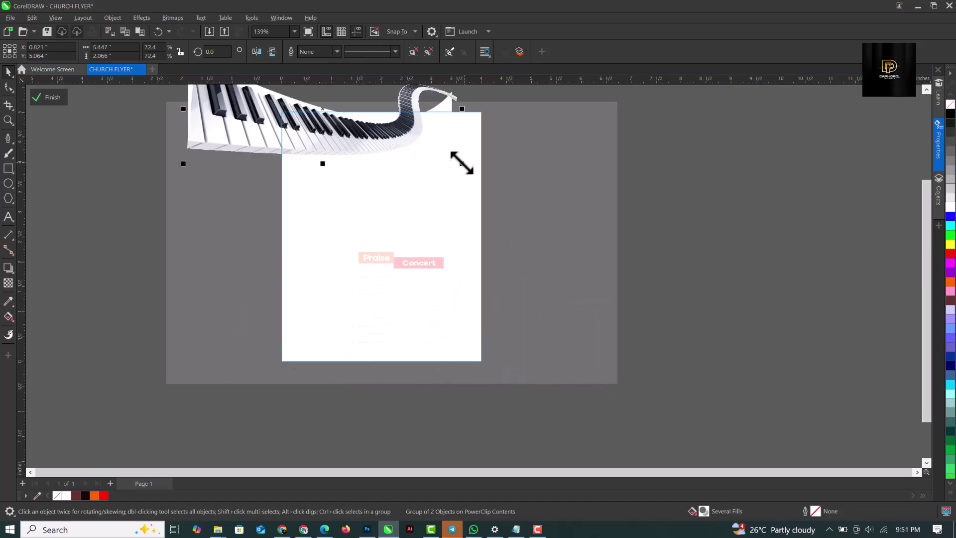
pyautogui.click(391, 154)
pyautogui.moveTo(448, 124); pyautogui.dragTo(432, 77)
# Step: Flip and mirror the piano, enlarge it to about 90%, and set it lower
pyautogui.moveTo(341, 166); pyautogui.dragTo(468, 371)
pyautogui.click(271, 51)
pyautogui.click(256, 51)
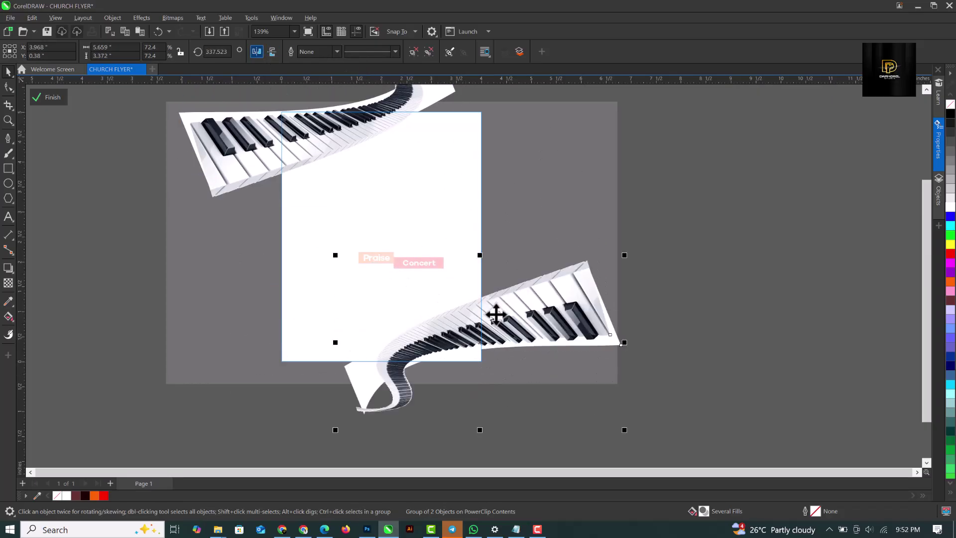
pyautogui.moveTo(625, 254); pyautogui.dragTo(660, 233)
pyautogui.moveTo(561, 293); pyautogui.dragTo(560, 305)
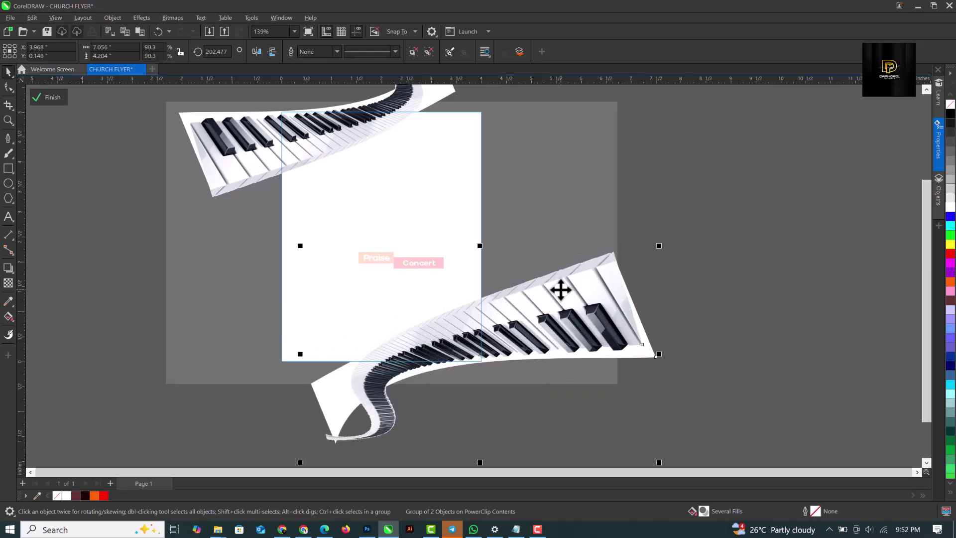
pyautogui.click(64, 99)
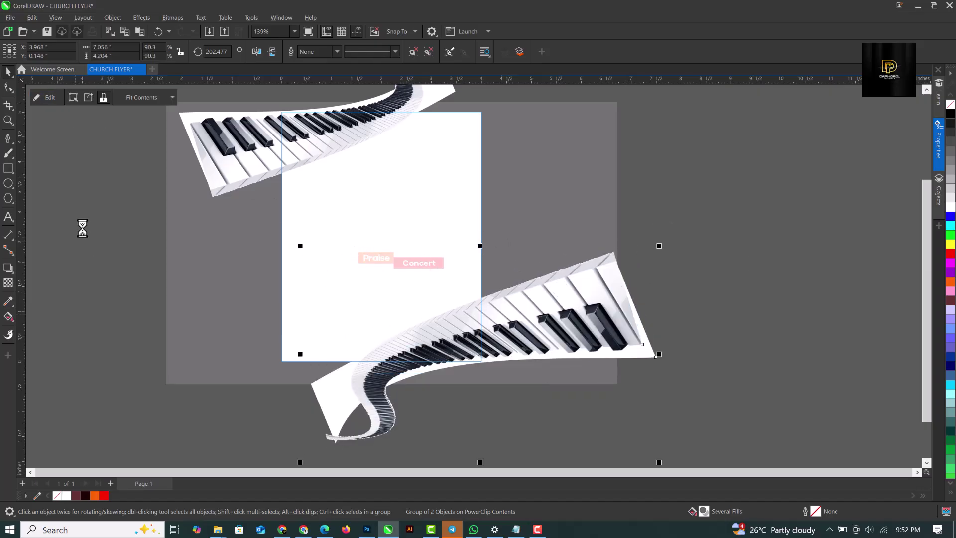
# Step: Rotate the lower piano keyboard to about 48° and shift the upper keyboard left
pyautogui.doubleClick(463, 343)
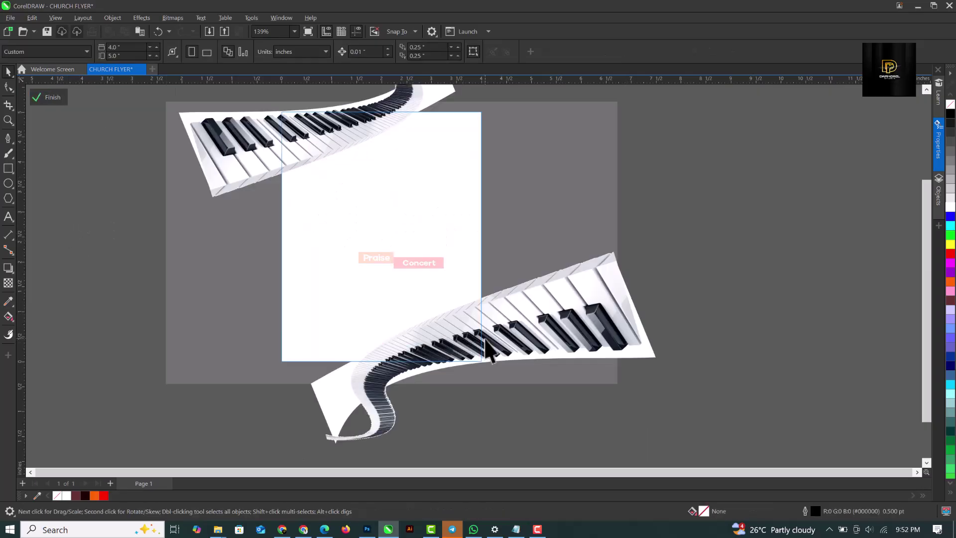
pyautogui.click(518, 329)
pyautogui.moveTo(647, 246); pyautogui.dragTo(658, 356)
pyautogui.moveTo(292, 345); pyautogui.dragTo(472, 371)
pyautogui.click(324, 140)
pyautogui.scroll(-1, 397, 274)
pyautogui.moveTo(363, 166); pyautogui.dragTo(325, 157)
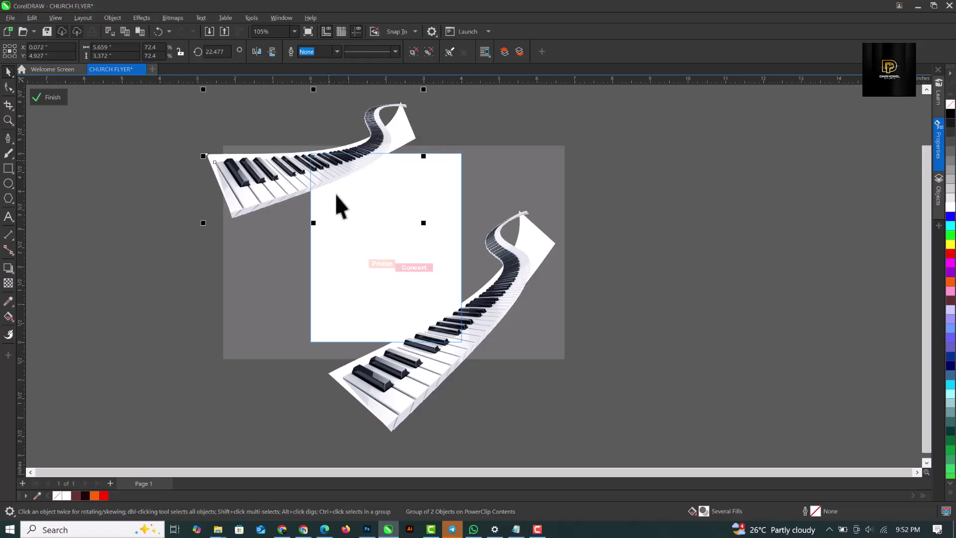
pyautogui.click(462, 343)
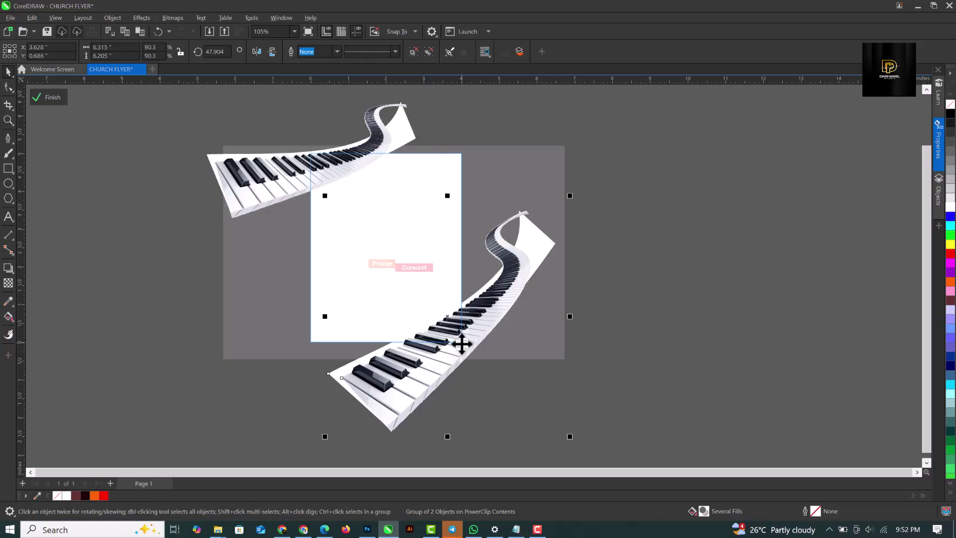
# Step: Nudge the grouped SHA BACH, Praise and Concert title down to about 2.779 inches
pyautogui.click(50, 100)
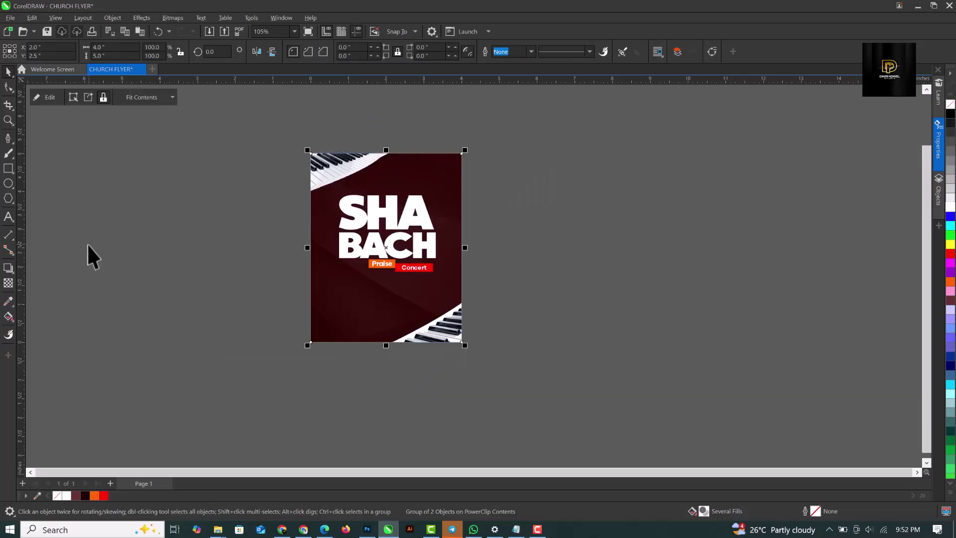
pyautogui.click(195, 254)
pyautogui.scroll(5, 380, 211)
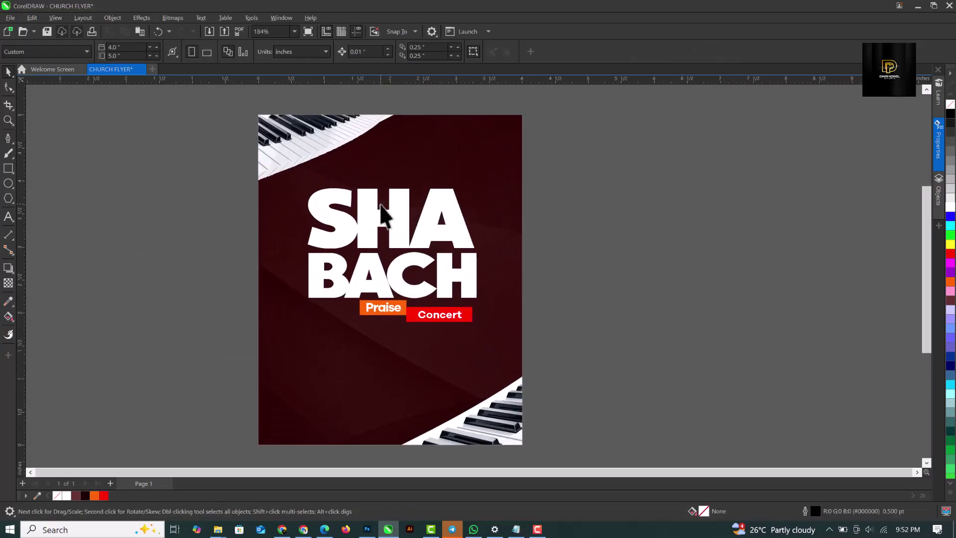
pyautogui.scroll(1, 256, 159)
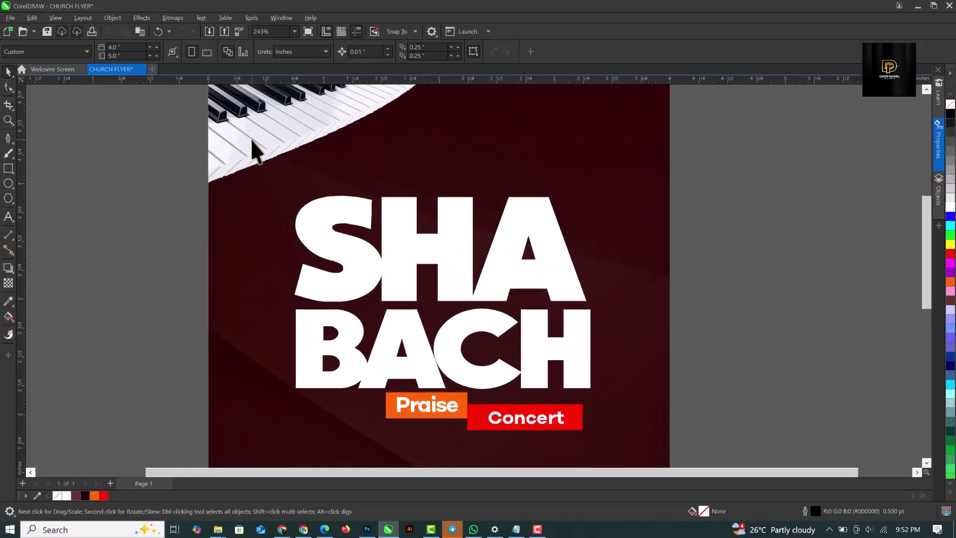
pyautogui.scroll(-2, 268, 209)
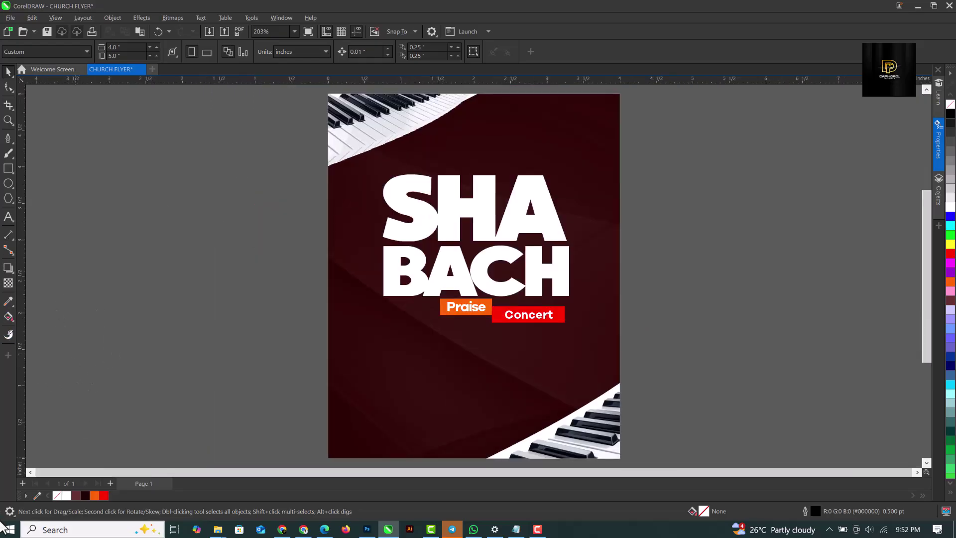
pyautogui.moveTo(680, 136); pyautogui.dragTo(276, 404)
pyautogui.press('Down')
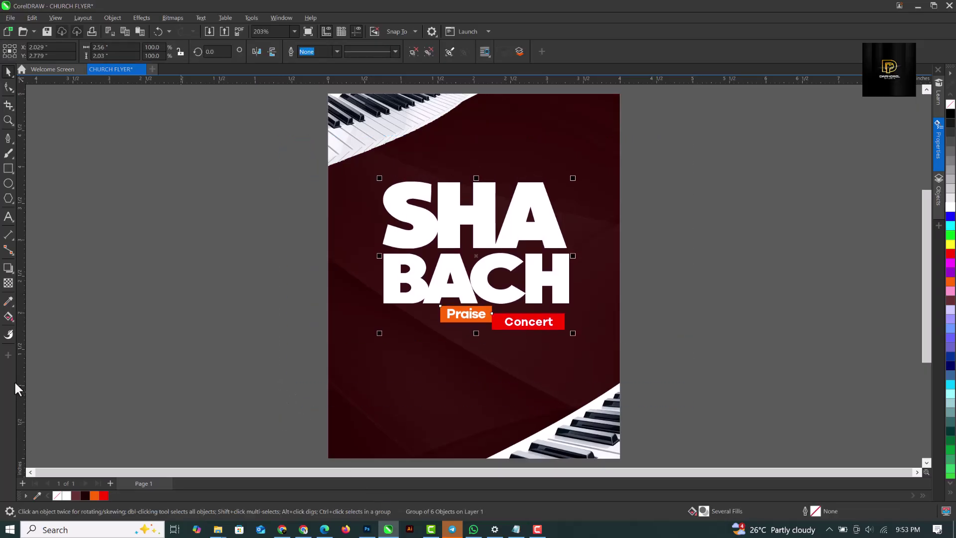
# Step: Duplicate the date line below and type 'TALENT SHOW . WORSHIP. DRAMA . SPECIAL MINISTERATION' as small text
pyautogui.click(243, 280)
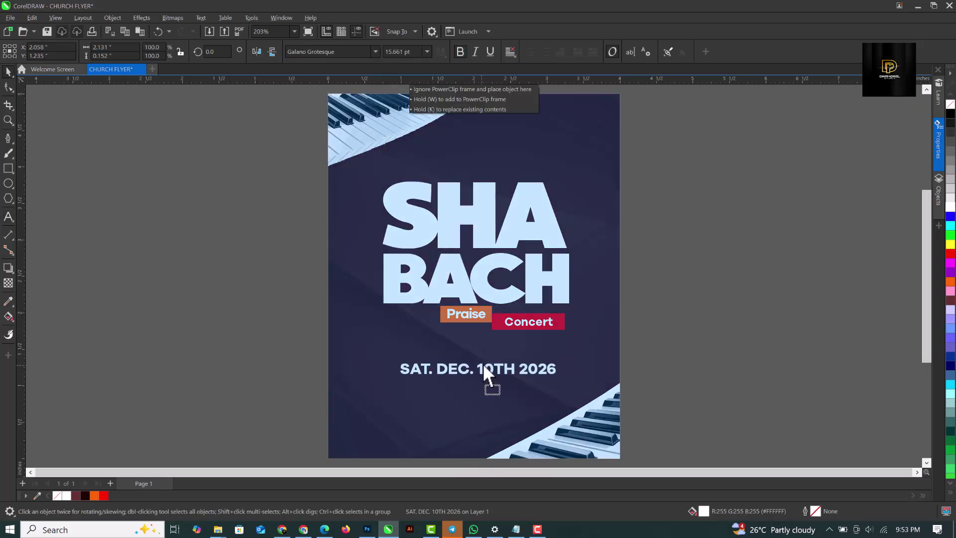
pyautogui.scroll(2, 485, 368)
pyautogui.moveTo(490, 371); pyautogui.dragTo(491, 394)
pyautogui.write('TALENT SHOW')
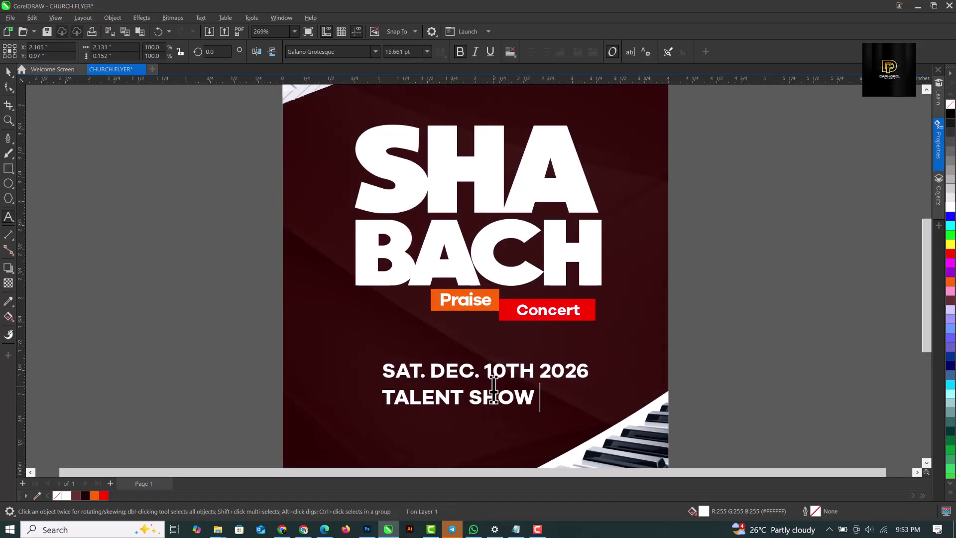
pyautogui.write(' . WORSHIP. DRAMA . SPECIAL MINISTERATION')
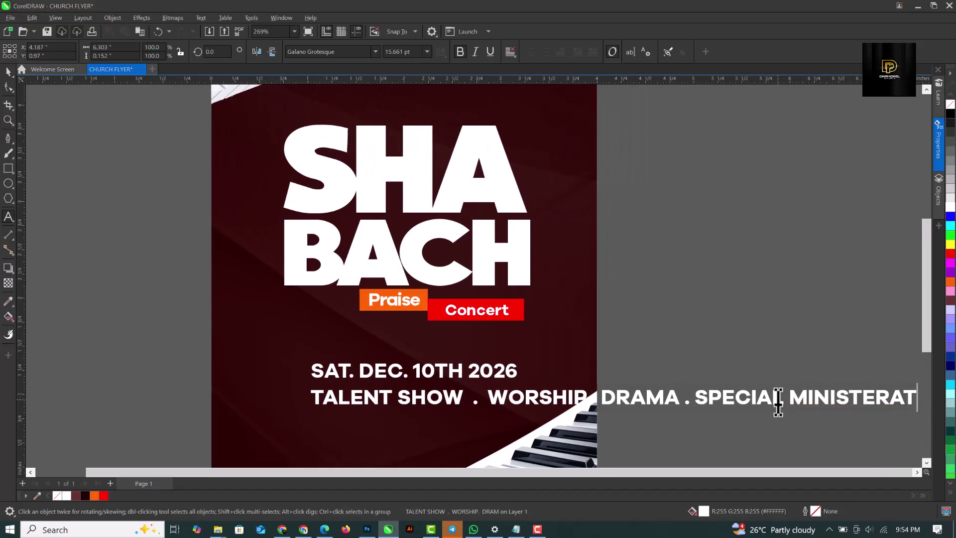
pyautogui.hotkey('ctrl', 'space')
pyautogui.moveTo(921, 385); pyautogui.dragTo(463, 385)
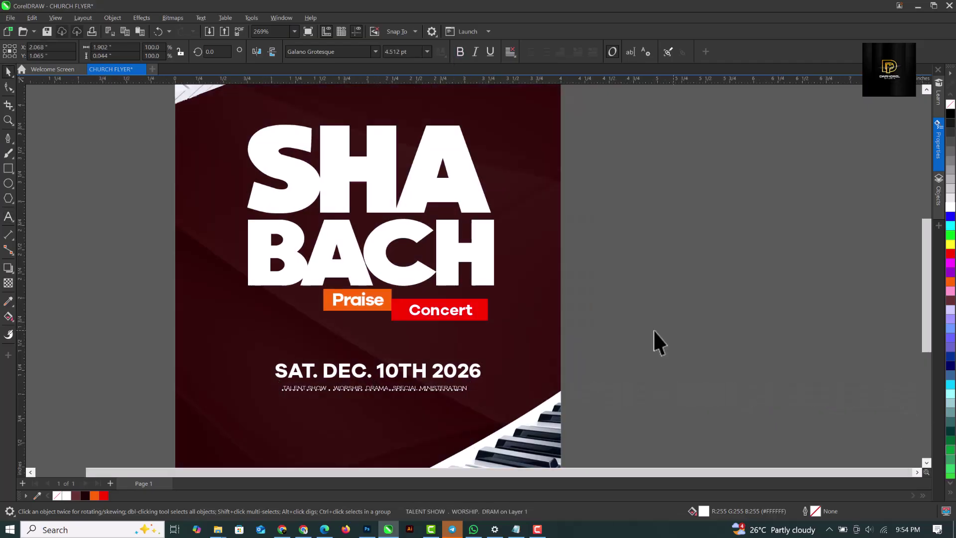
# Step: Set 10TH 2026 in Akira Expanded, then change the date font to Vastago Grotesk Bold
pyautogui.scroll(-1, 462, 326)
pyautogui.scroll(3, 454, 324)
pyautogui.click(454, 324)
pyautogui.click(550, 333)
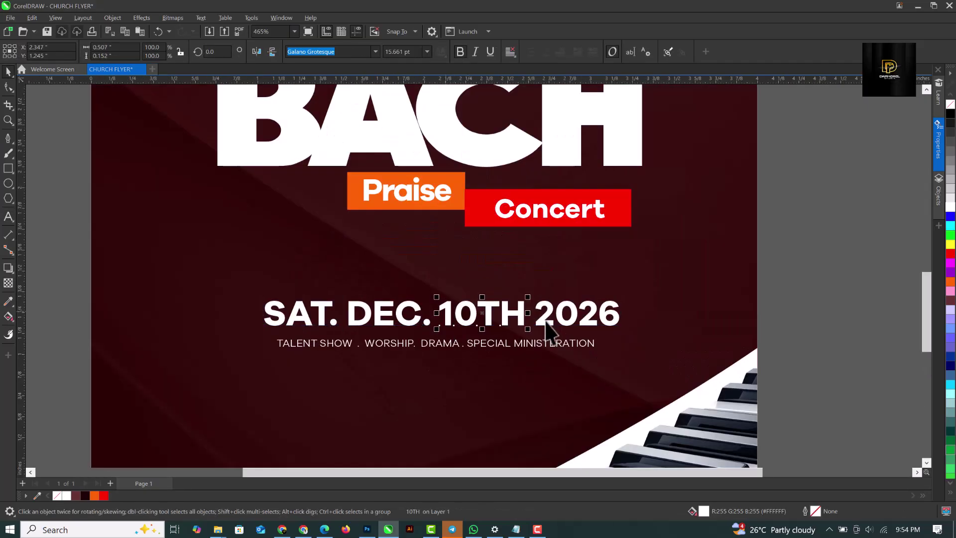
pyautogui.click(373, 51)
pyautogui.click(363, 113)
pyautogui.click(375, 51)
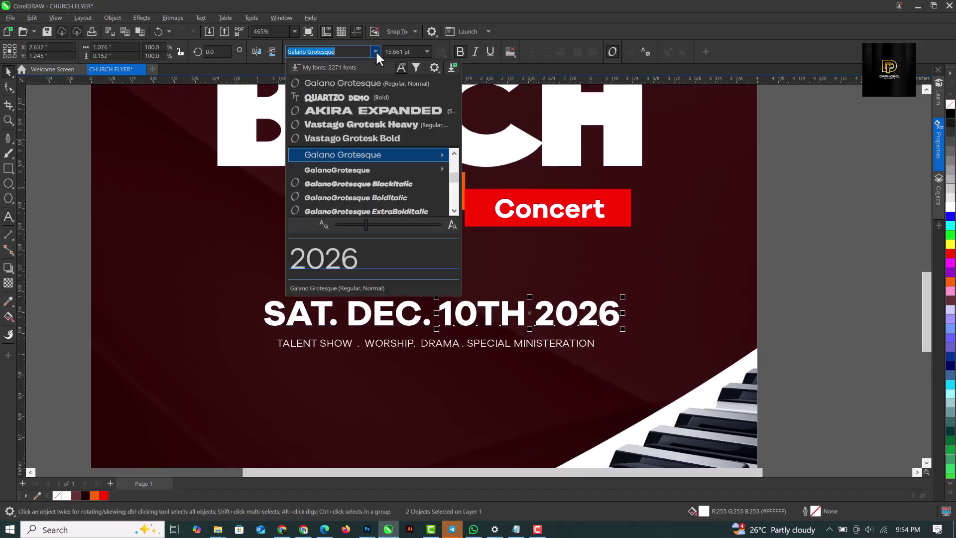
pyautogui.click(383, 137)
# Step: Select the finished date line and switch to the background images folder window
pyautogui.scroll(-3, 751, 271)
pyautogui.moveTo(671, 272); pyautogui.dragTo(213, 327)
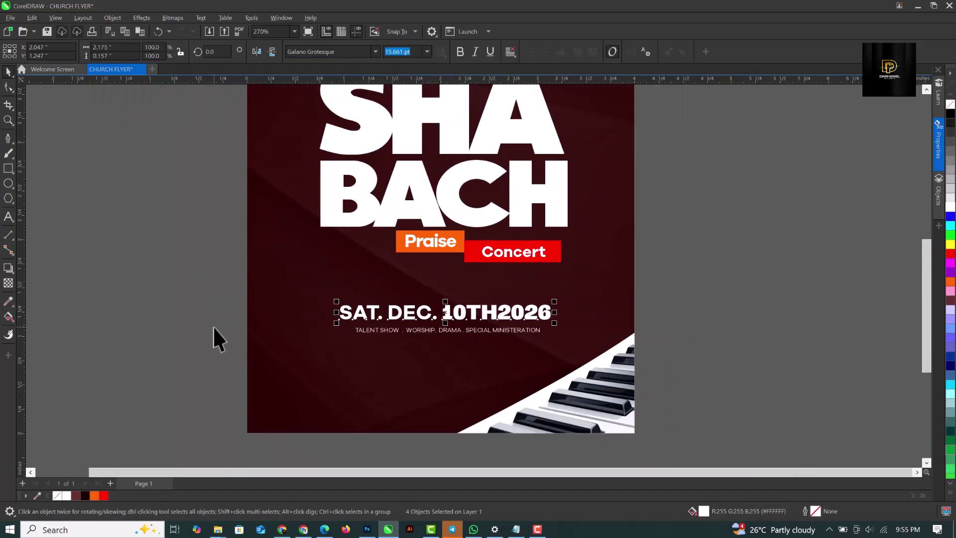
pyautogui.scroll(-3, 463, 344)
pyautogui.scroll(1, 463, 211)
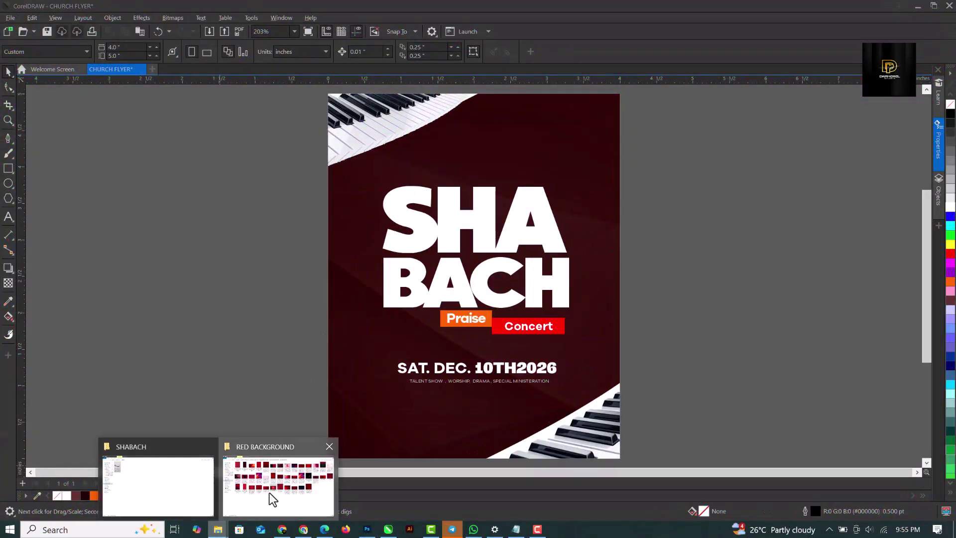
pyautogui.click(270, 493)
# Step: Browse Documents > ######BACKGROUND > #FIRE,BOKEH,LIGHT to find the bokeh image
pyautogui.click(56, 226)
pyautogui.doubleClick(213, 80)
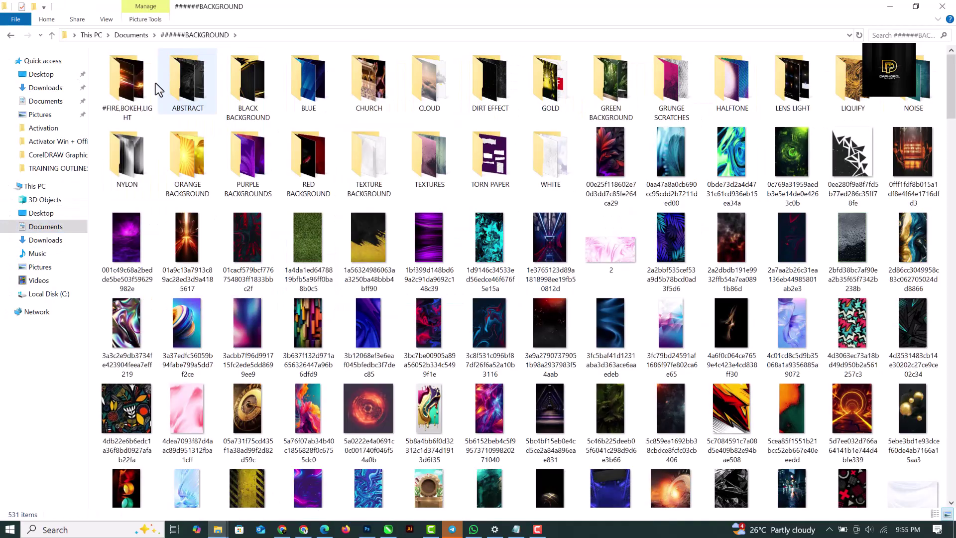
pyautogui.doubleClick(149, 82)
pyautogui.scroll(-5, 718, 327)
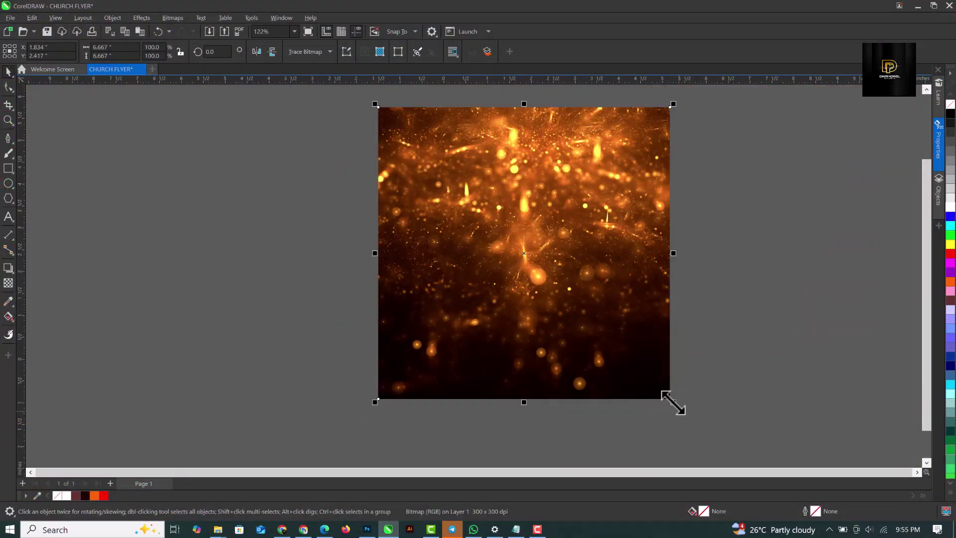
# Step: Shrink the bokeh image to about 79% and apply elliptical transparency, centre 100, outer 1
pyautogui.moveTo(669, 400); pyautogui.dragTo(659, 429)
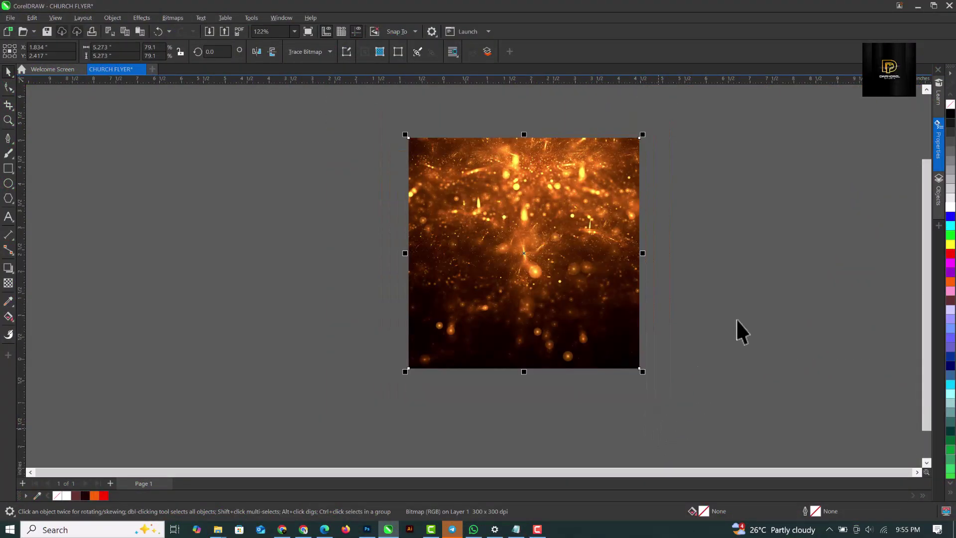
pyautogui.click(8, 284)
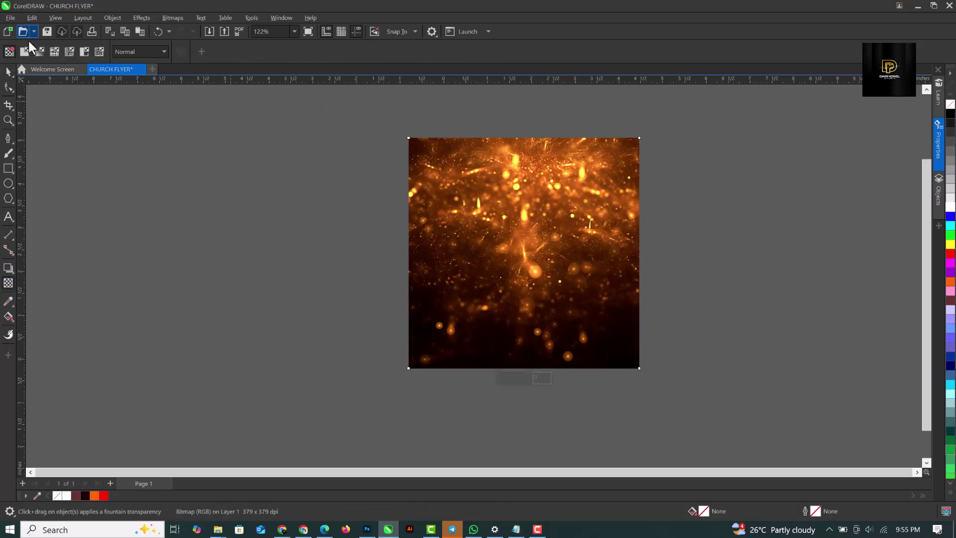
pyautogui.click(37, 49)
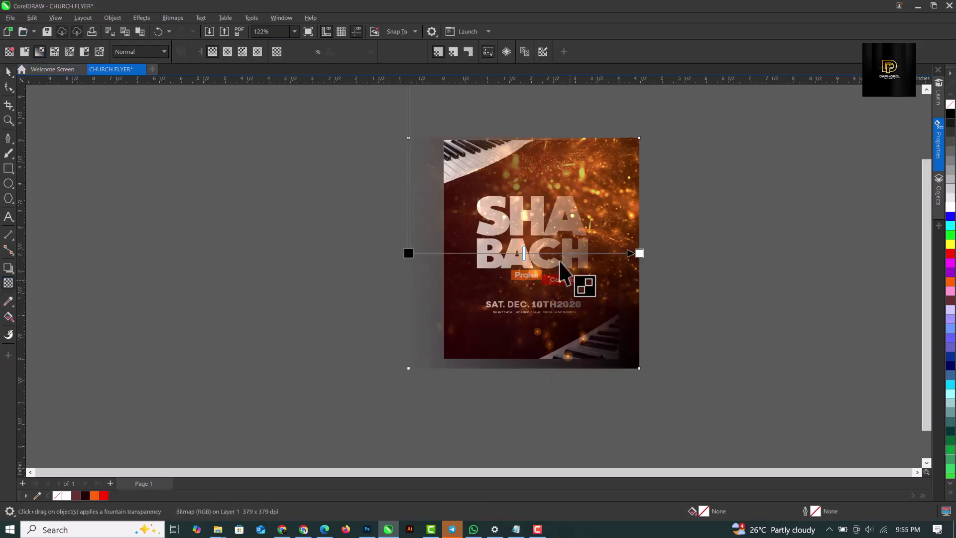
pyautogui.click(227, 51)
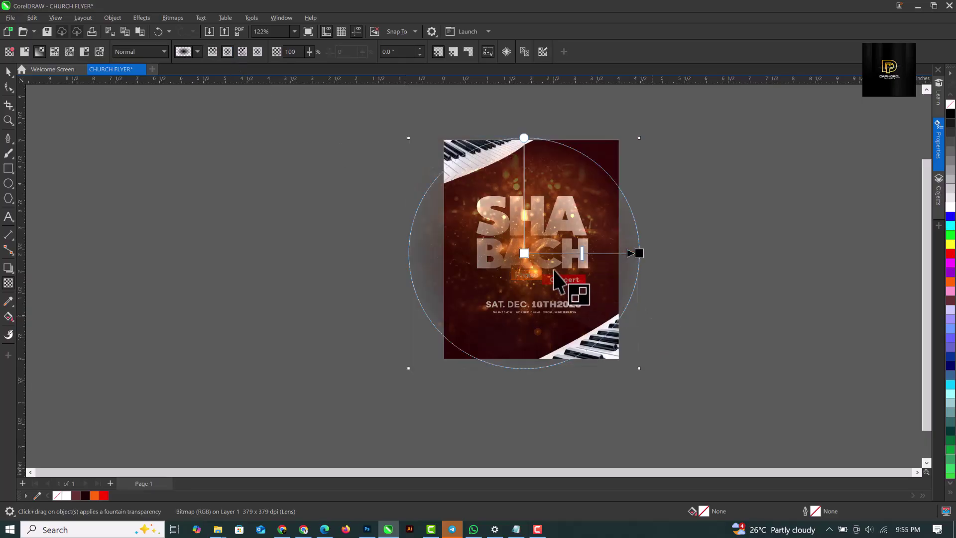
pyautogui.click(527, 252)
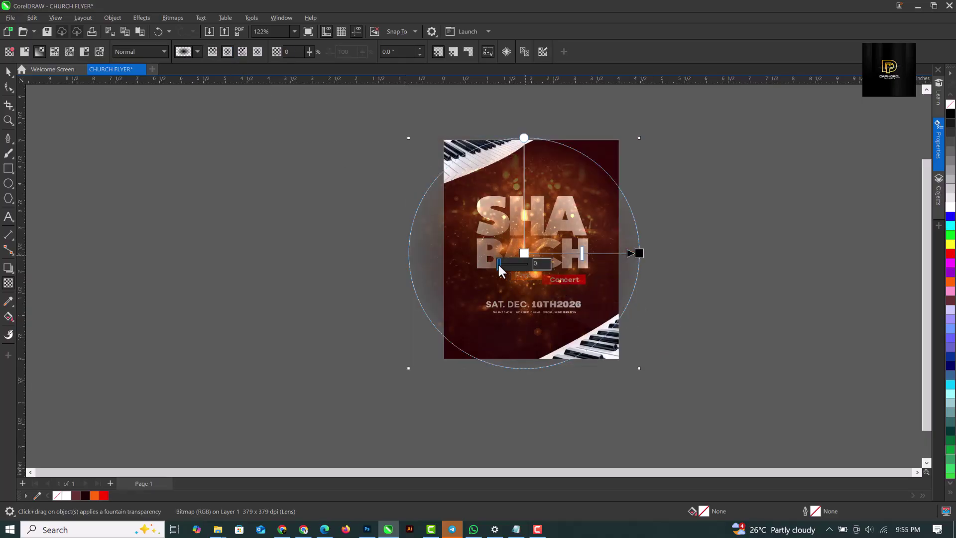
pyautogui.moveTo(499, 268); pyautogui.dragTo(530, 267)
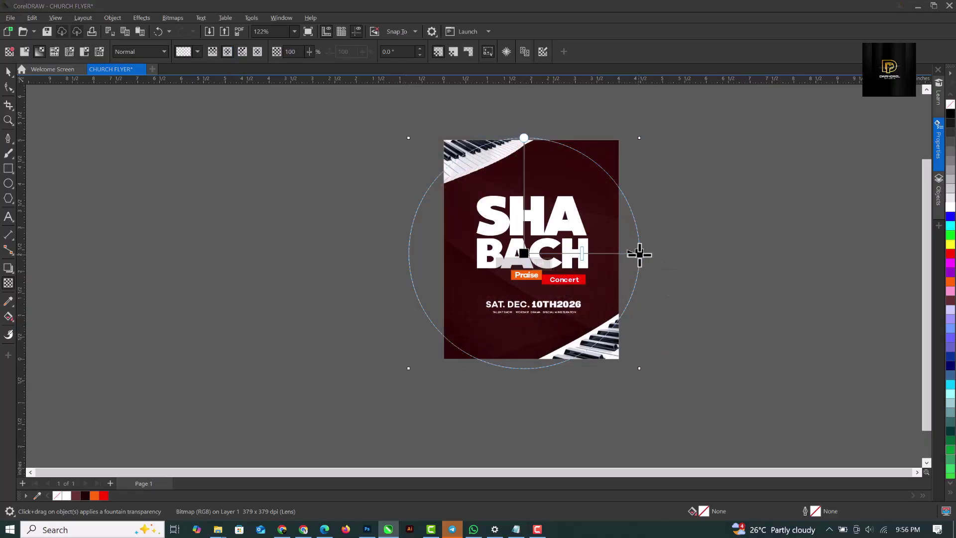
pyautogui.click(639, 254)
pyautogui.moveTo(639, 266); pyautogui.dragTo(637, 266)
pyautogui.click(614, 267)
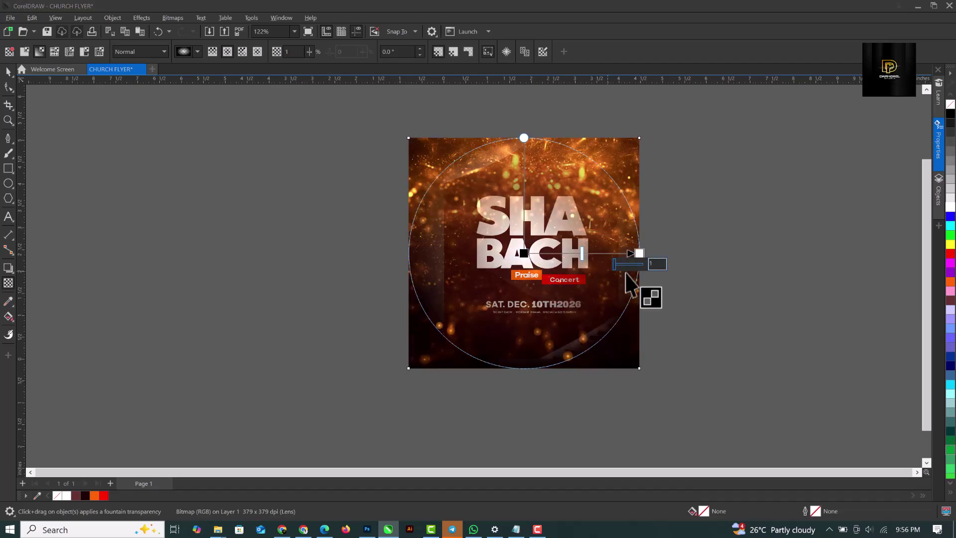
# Step: Rescale the bokeh image to about 89% and move it slightly up
pyautogui.click(7, 73)
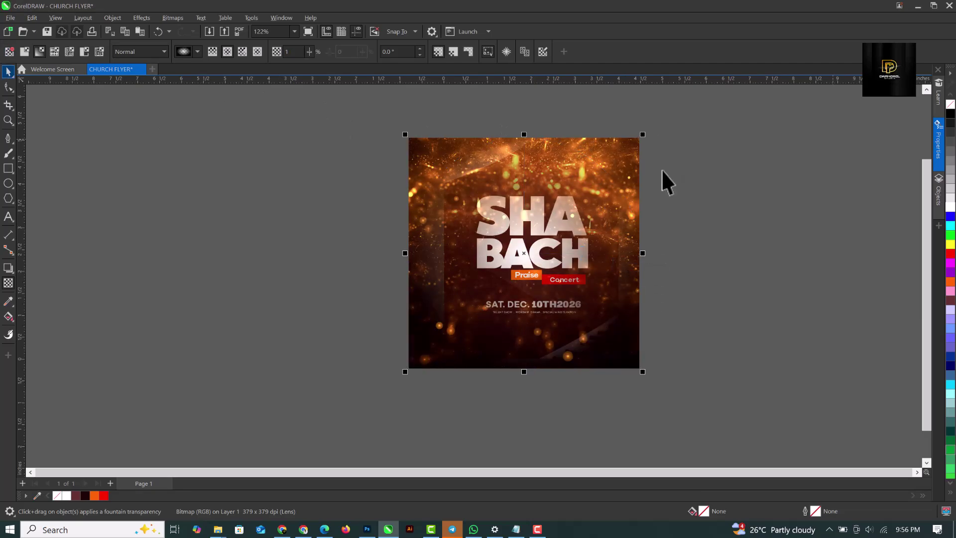
pyautogui.moveTo(642, 134); pyautogui.dragTo(671, 105)
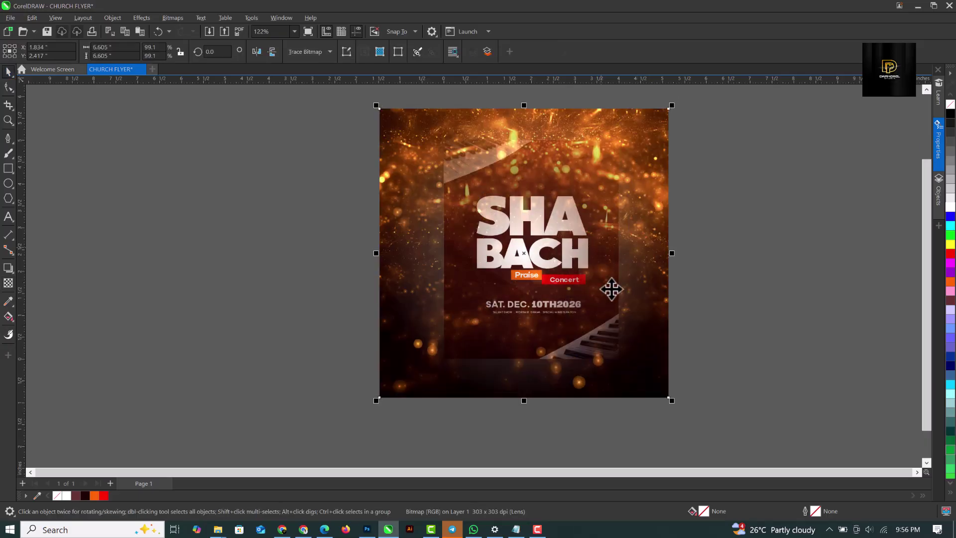
pyautogui.moveTo(672, 405); pyautogui.dragTo(657, 390)
pyautogui.moveTo(617, 364); pyautogui.dragTo(617, 356)
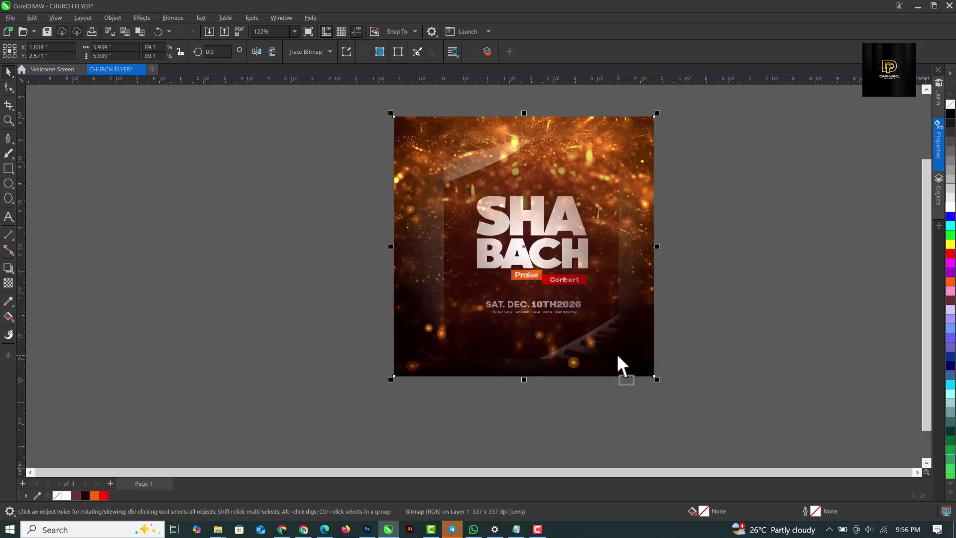
# Step: Cut the bokeh image into the flyer's PowerClip contents behind the SHA BACH title group
pyautogui.press('Delete')
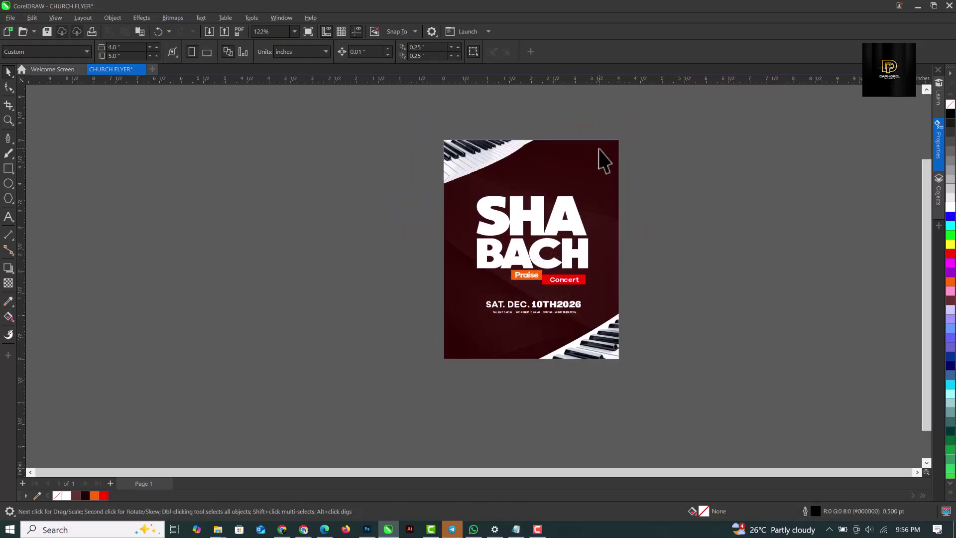
pyautogui.doubleClick(600, 157)
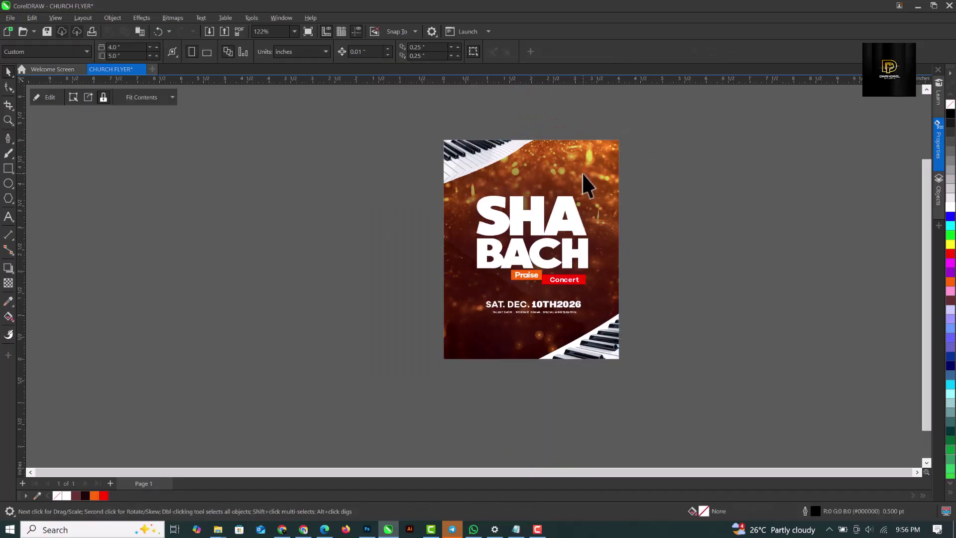
pyautogui.scroll(1, 582, 178)
pyautogui.scroll(1, 583, 177)
pyautogui.click(560, 252)
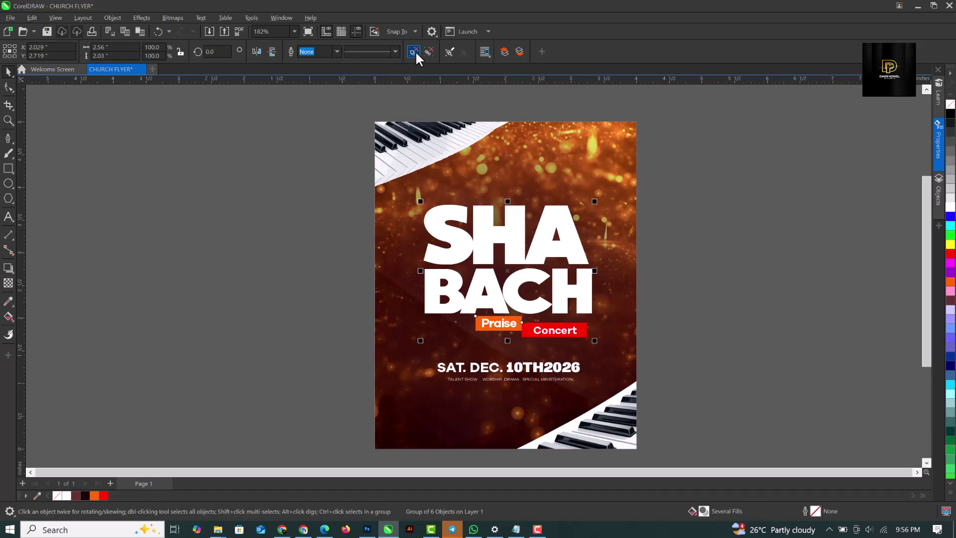
# Step: Close PowerClip editing, convert SHA BACH to curves and weld the letters into one shape
pyautogui.click(213, 228)
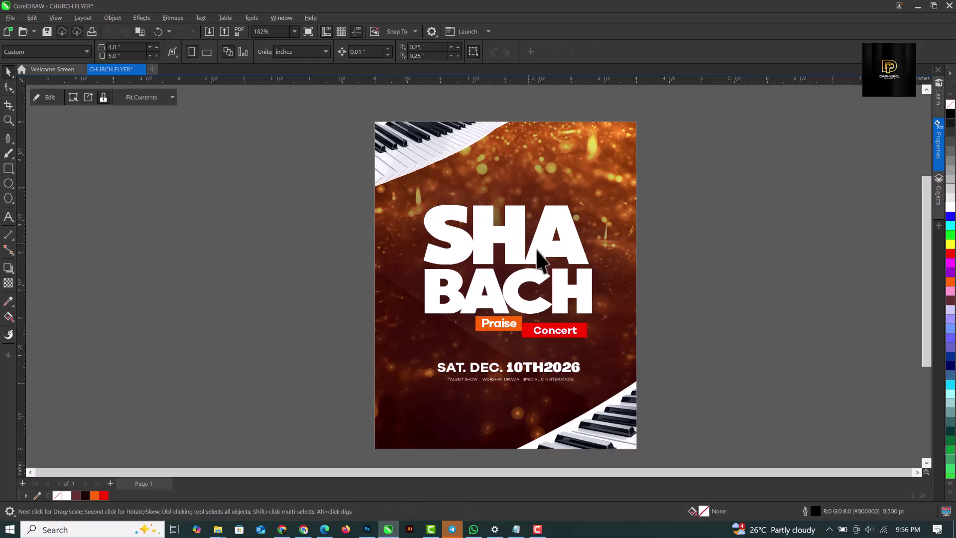
pyautogui.click(535, 255)
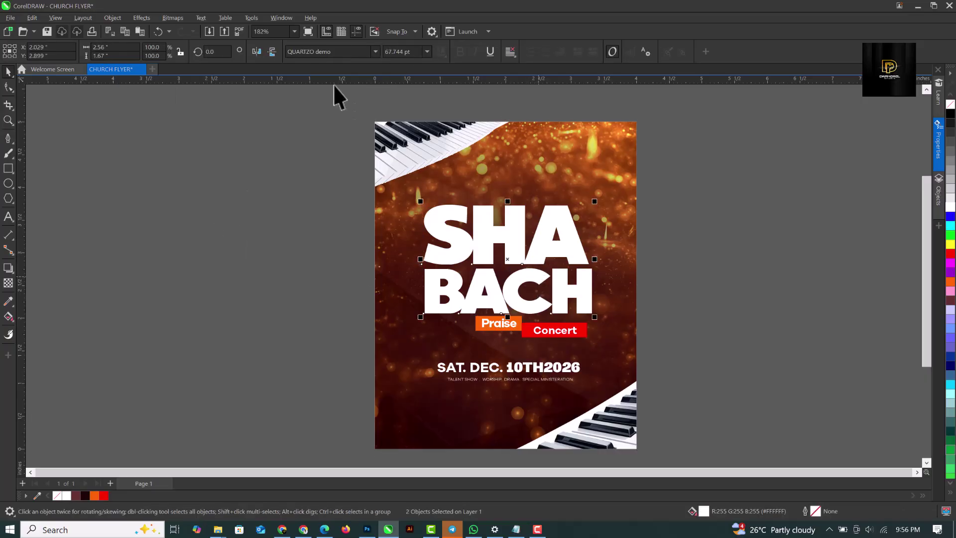
pyautogui.rightClick(478, 228)
pyautogui.click(530, 229)
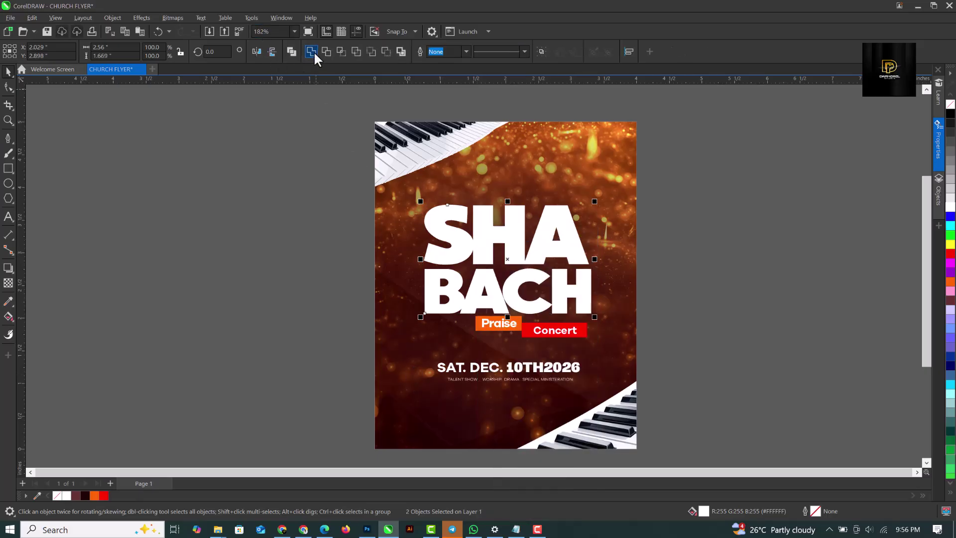
pyautogui.click(312, 51)
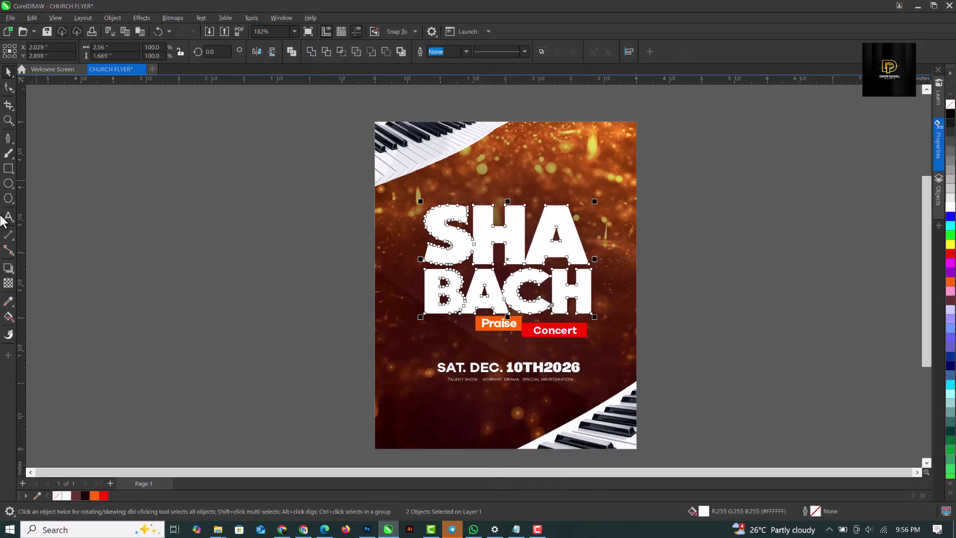
# Step: Apply the Small Glow shadow preset to SHA BACH
pyautogui.click(11, 268)
pyautogui.click(47, 266)
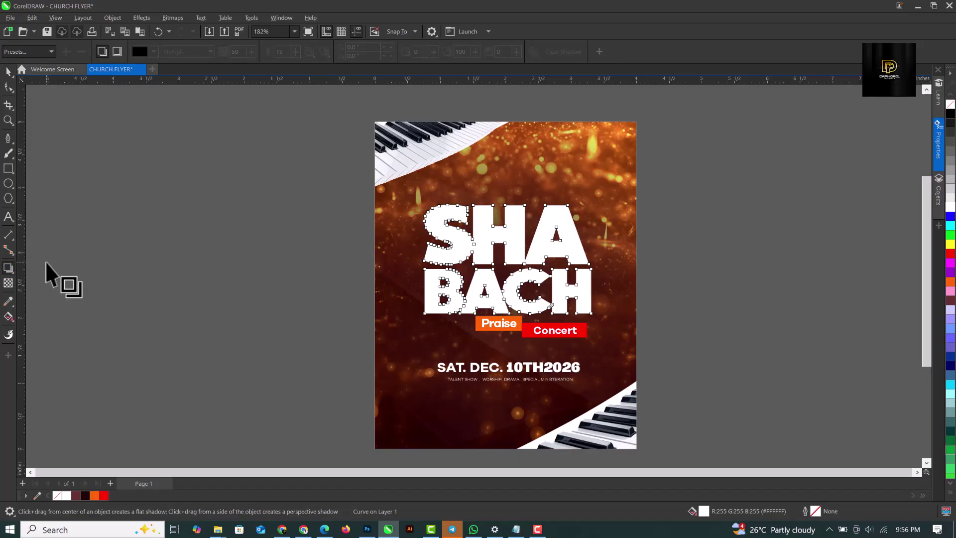
pyautogui.click(43, 51)
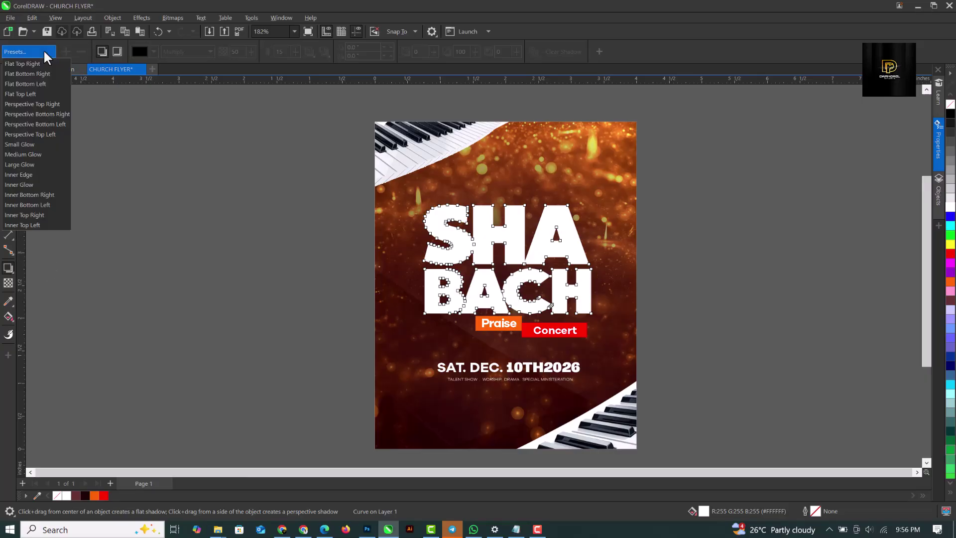
pyautogui.click(32, 144)
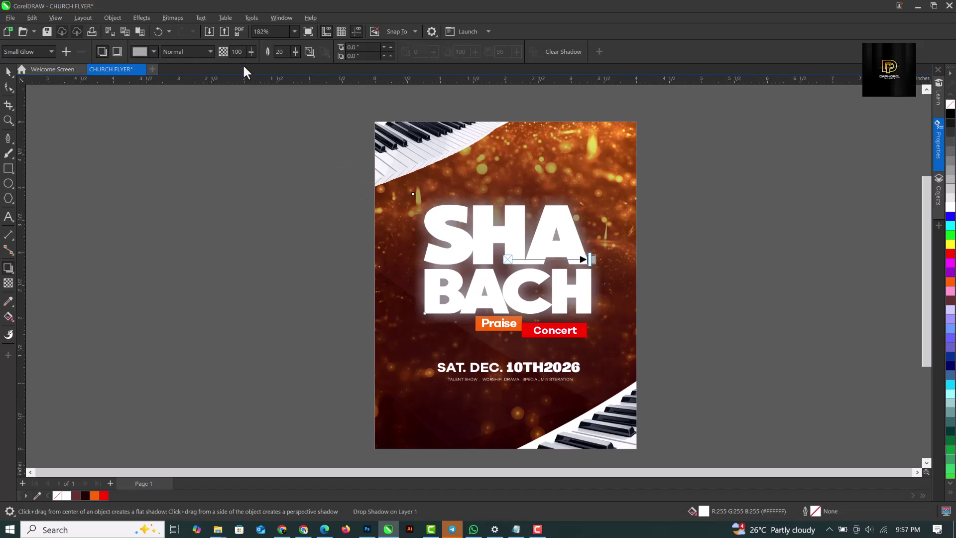
# Step: Set the SHA BACH shadow colour to black from the CMYK palette
pyautogui.click(154, 52)
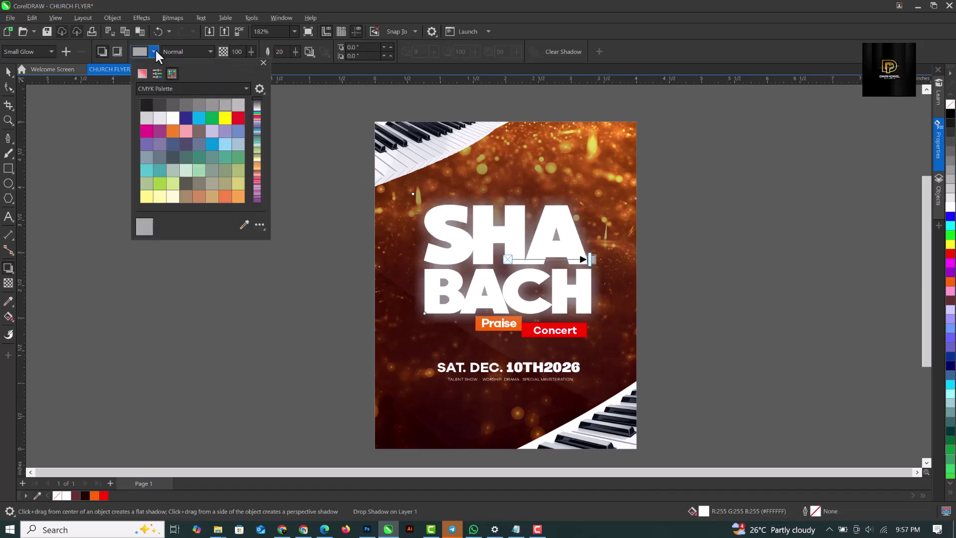
pyautogui.click(171, 90)
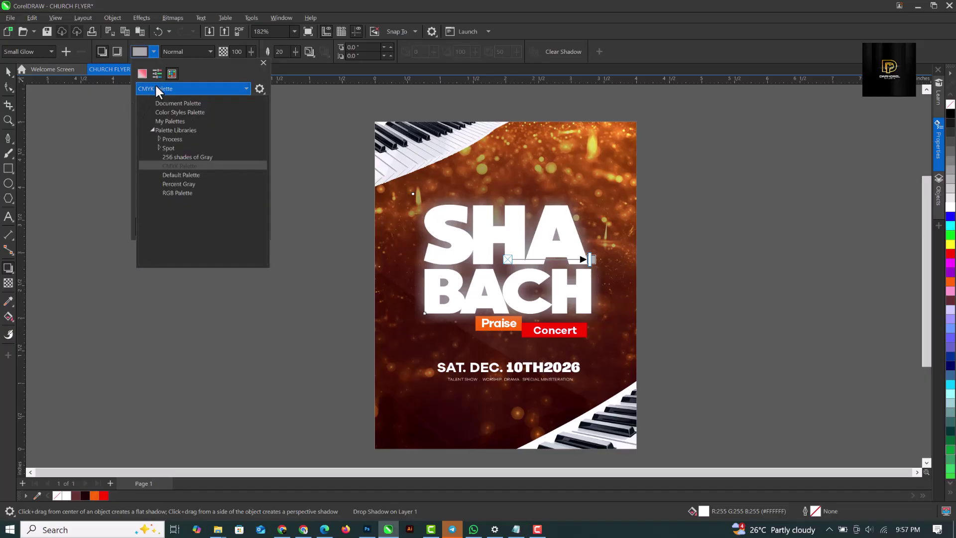
pyautogui.click(156, 86)
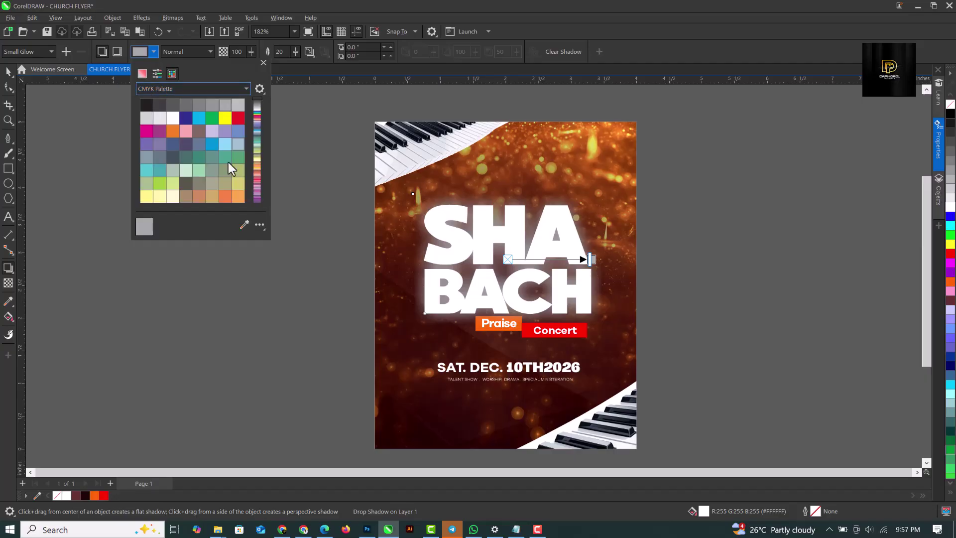
pyautogui.scroll(-3, 221, 159)
pyautogui.click(185, 197)
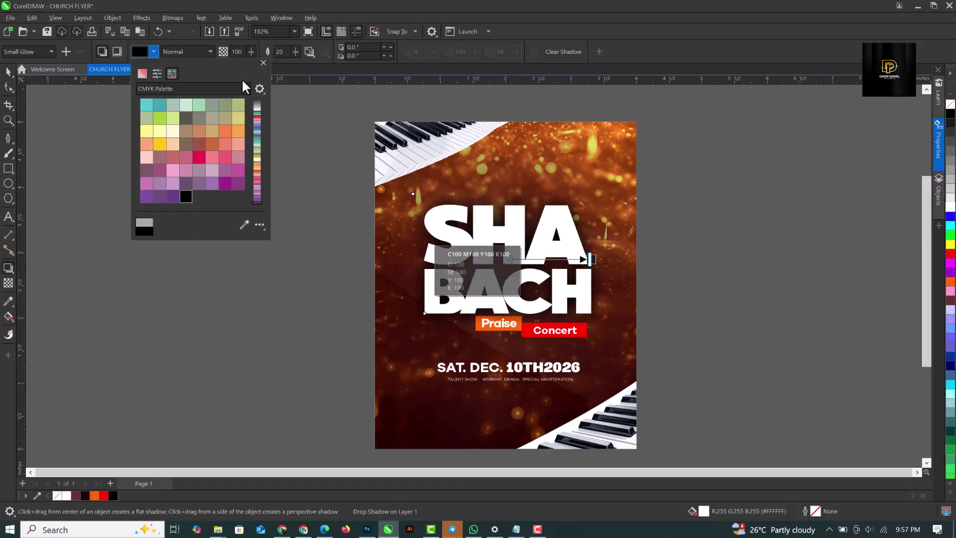
pyautogui.click(319, 70)
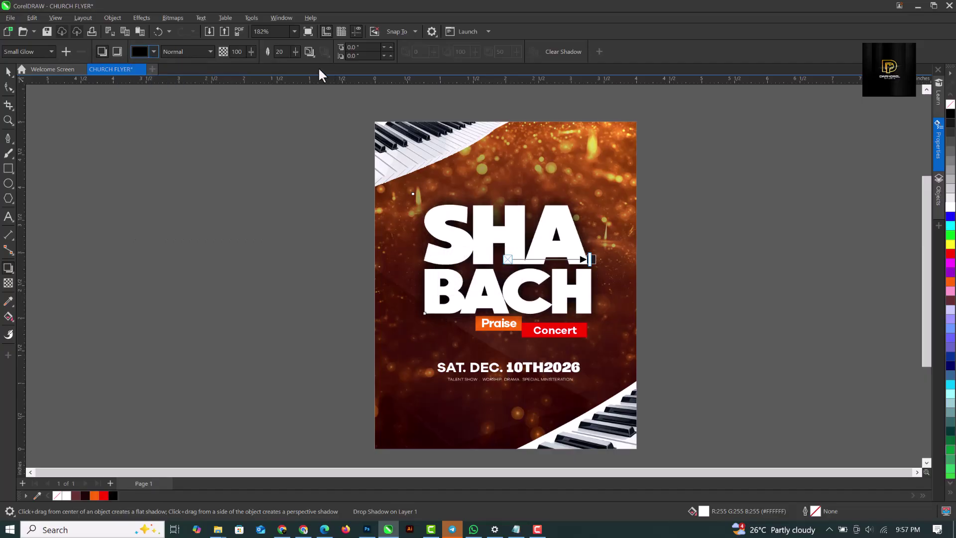
# Step: Give the shadow feather 12, cast it downward toward Praise, and set opacity to 31
pyautogui.click(295, 51)
pyautogui.moveTo(295, 64); pyautogui.dragTo(225, 60)
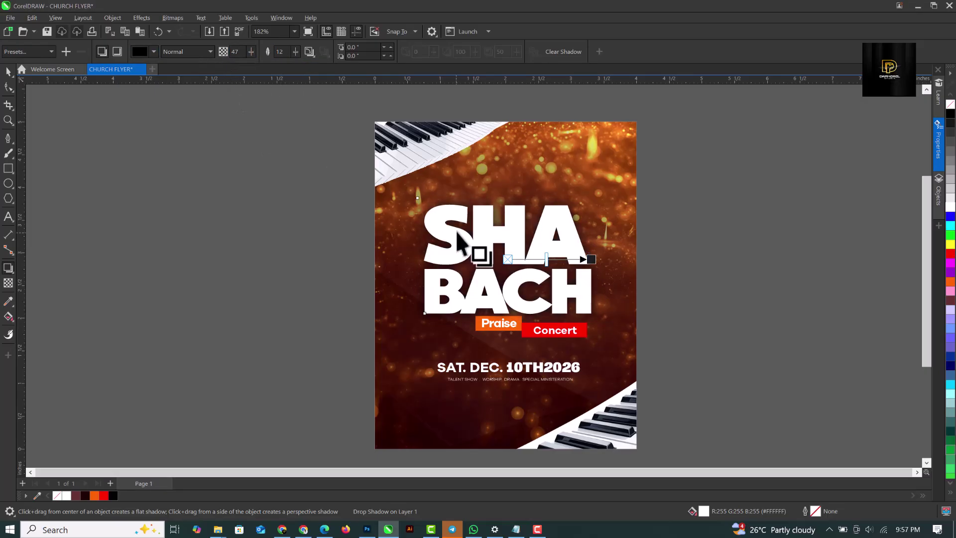
pyautogui.moveTo(483, 214); pyautogui.dragTo(488, 325)
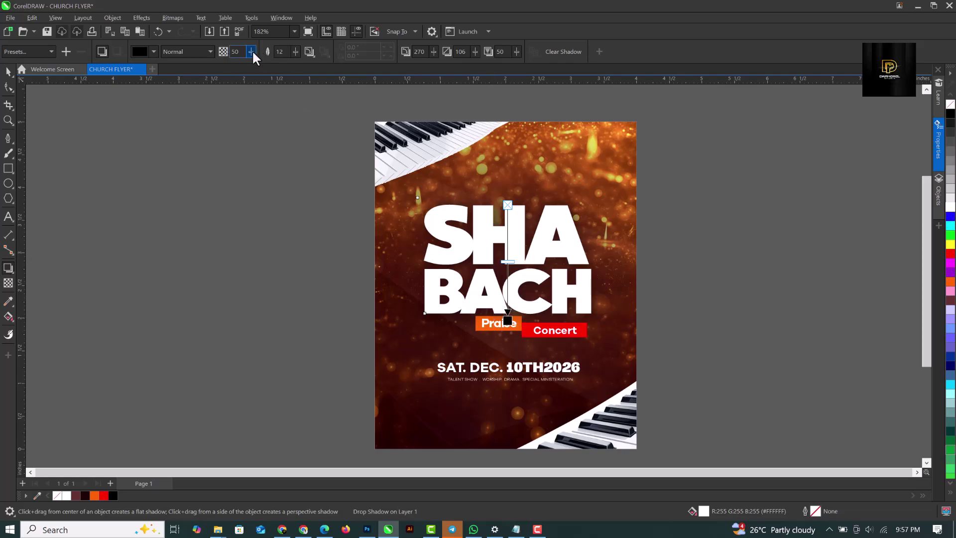
pyautogui.moveTo(252, 49); pyautogui.dragTo(242, 52)
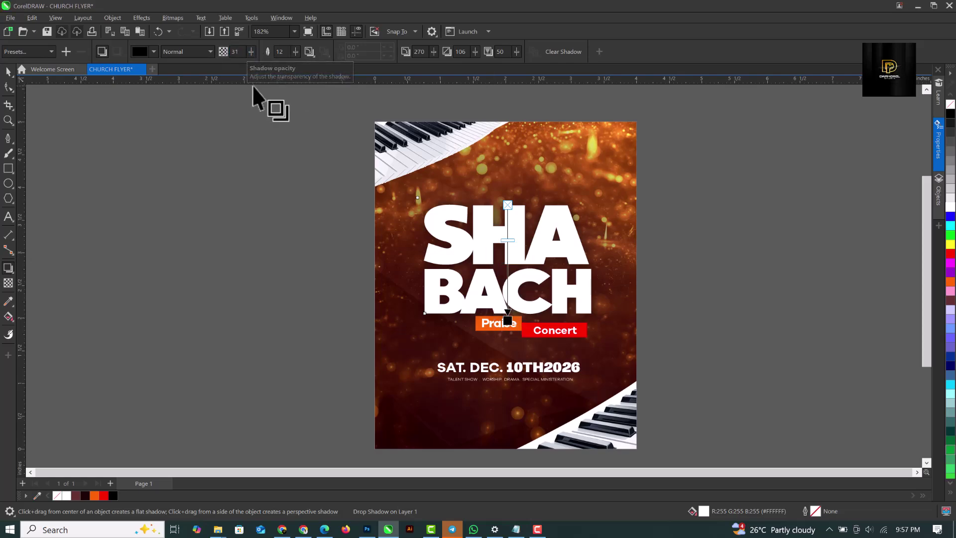
pyautogui.press('space')
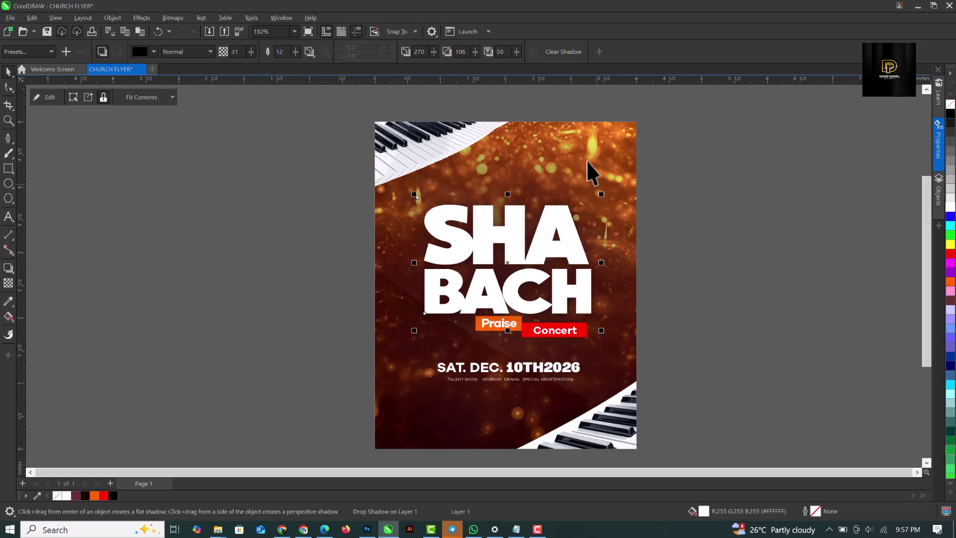
# Step: Revert a trial move of the background, then nudge the Praise and Concert tags down
pyautogui.click(586, 157)
pyautogui.click(570, 171)
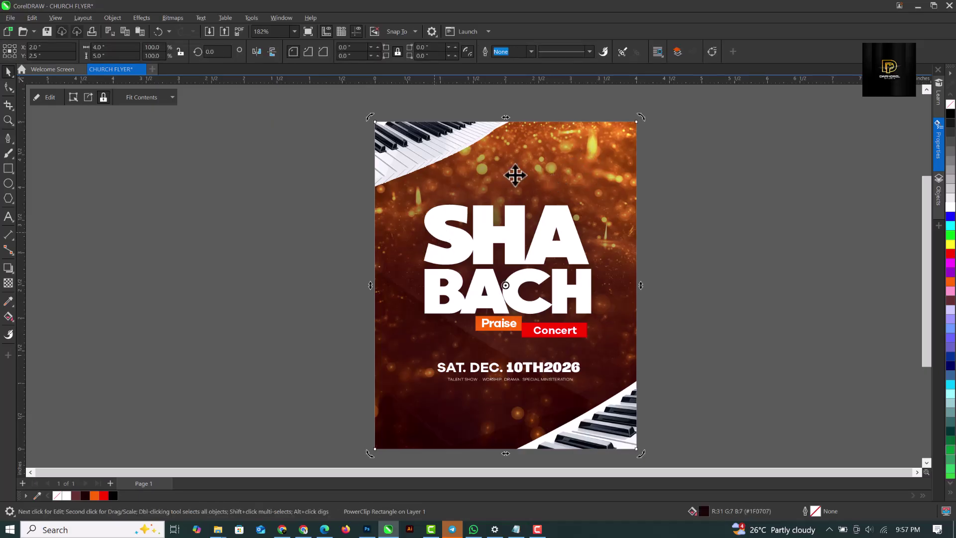
pyautogui.click(531, 155)
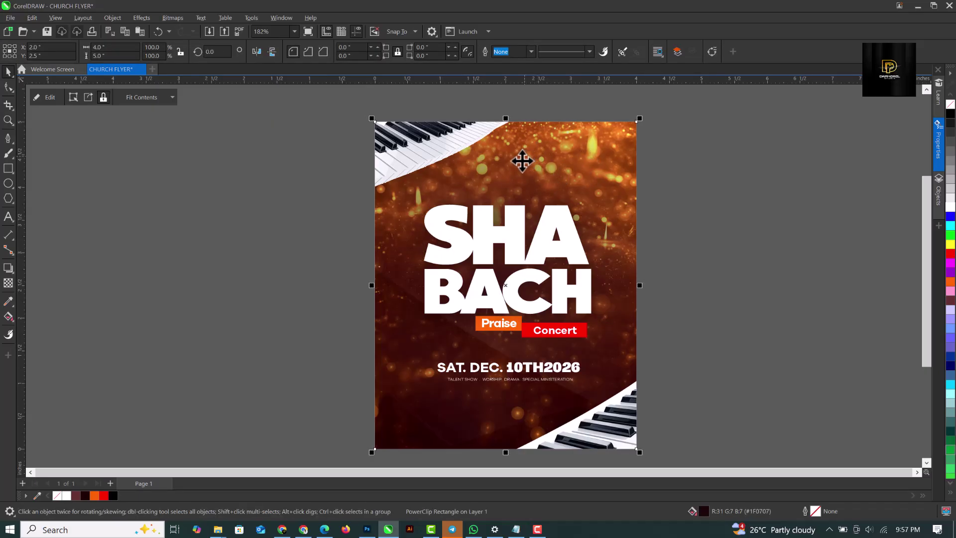
pyautogui.moveTo(525, 164); pyautogui.dragTo(646, 163)
pyautogui.hotkey('ctrl', 'z')
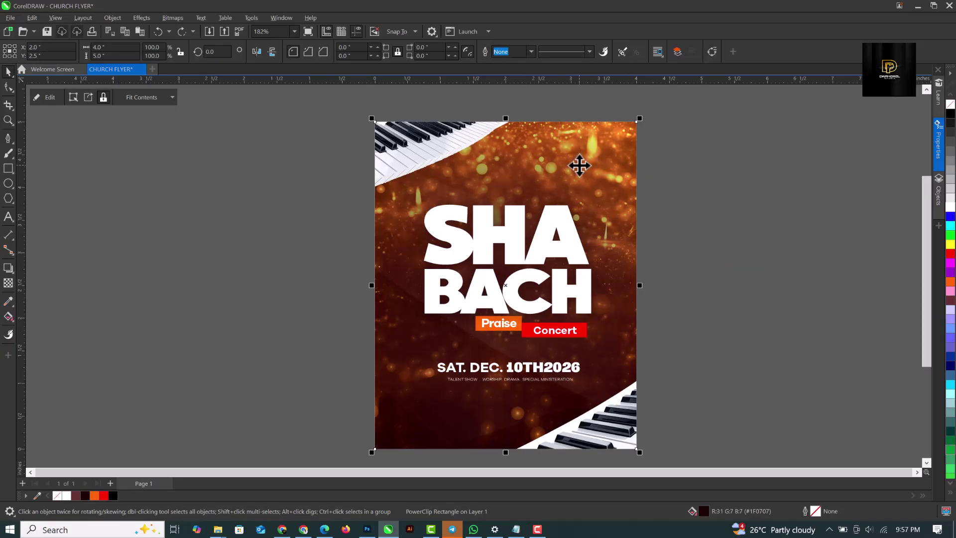
pyautogui.moveTo(696, 294); pyautogui.dragTo(441, 343)
pyautogui.press('Down')
pyautogui.press('Down')
pyautogui.press('Down')
pyautogui.press('Down')
pyautogui.press('Down')
pyautogui.press('Down')
pyautogui.press('Down')
pyautogui.press('Down')
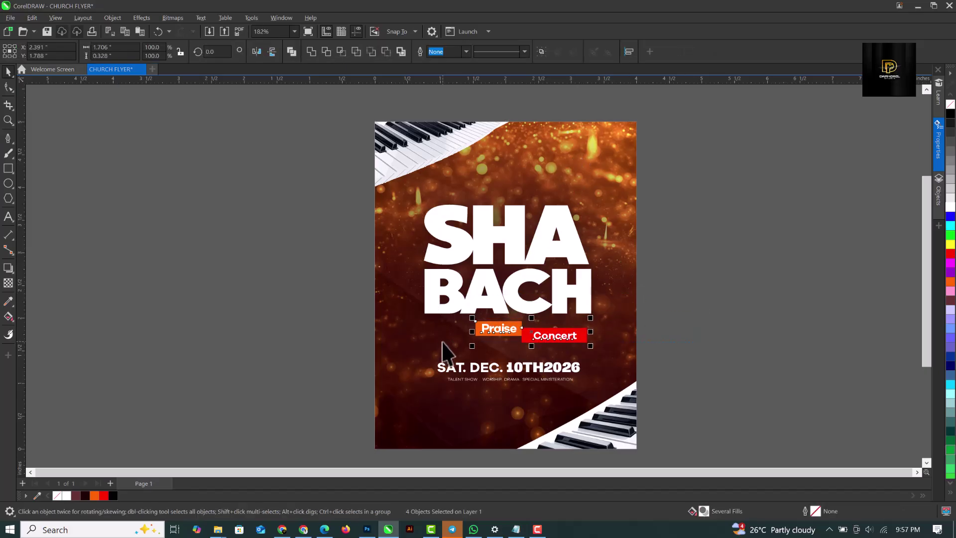
pyautogui.press('Escape')
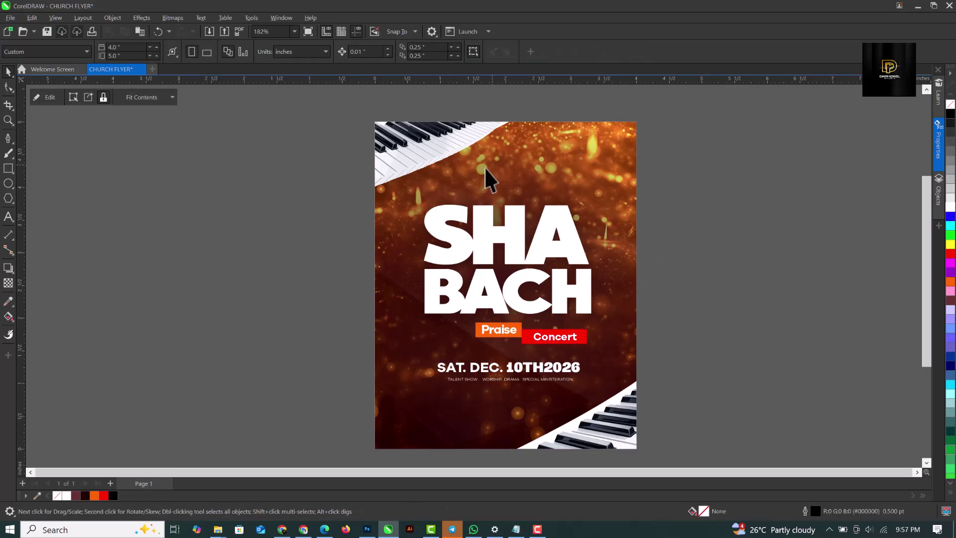
# Step: Select all 12 flyer objects and group them with Ctrl+G
pyautogui.doubleClick(493, 156)
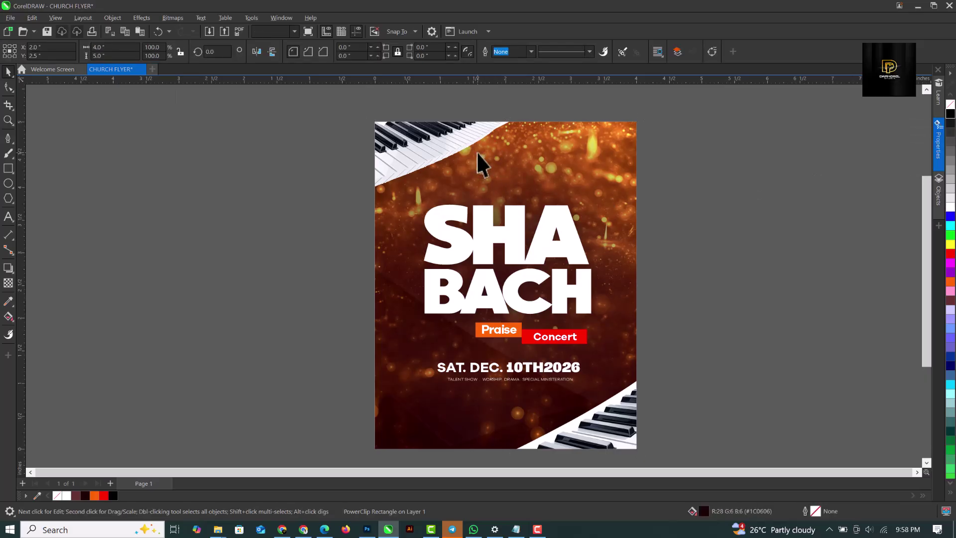
pyautogui.scroll(-1, 395, 187)
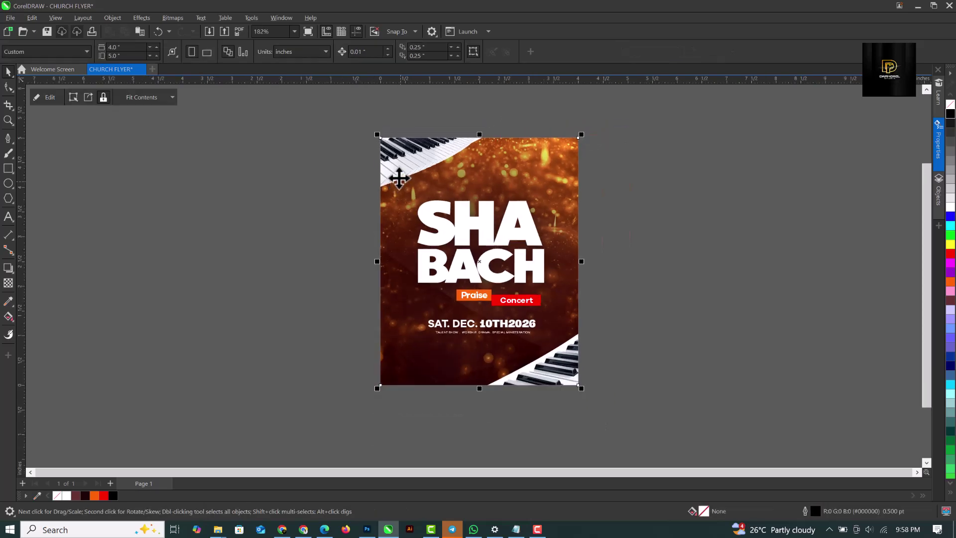
pyautogui.moveTo(334, 119); pyautogui.dragTo(347, 135)
pyautogui.moveTo(518, 257); pyautogui.dragTo(650, 431)
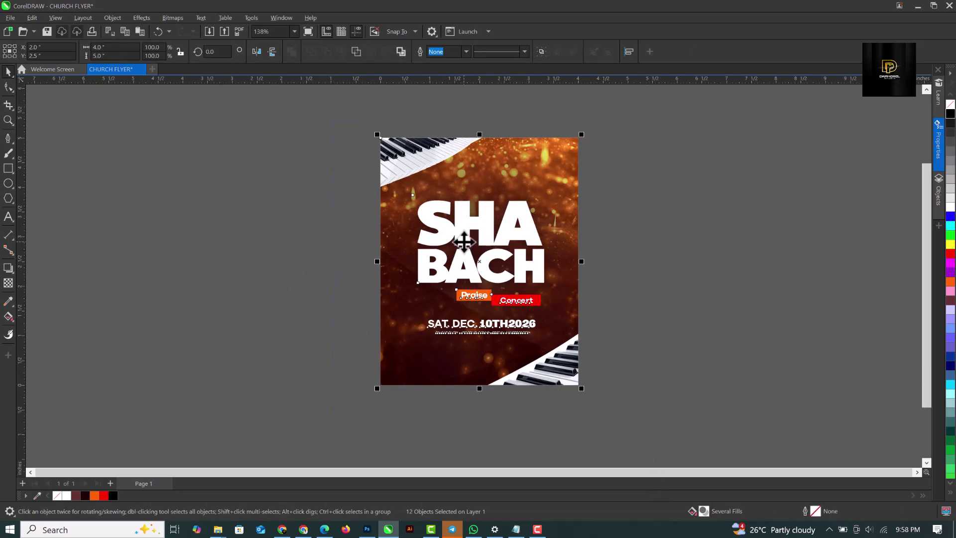
pyautogui.hotkey('ctrl', 'g')
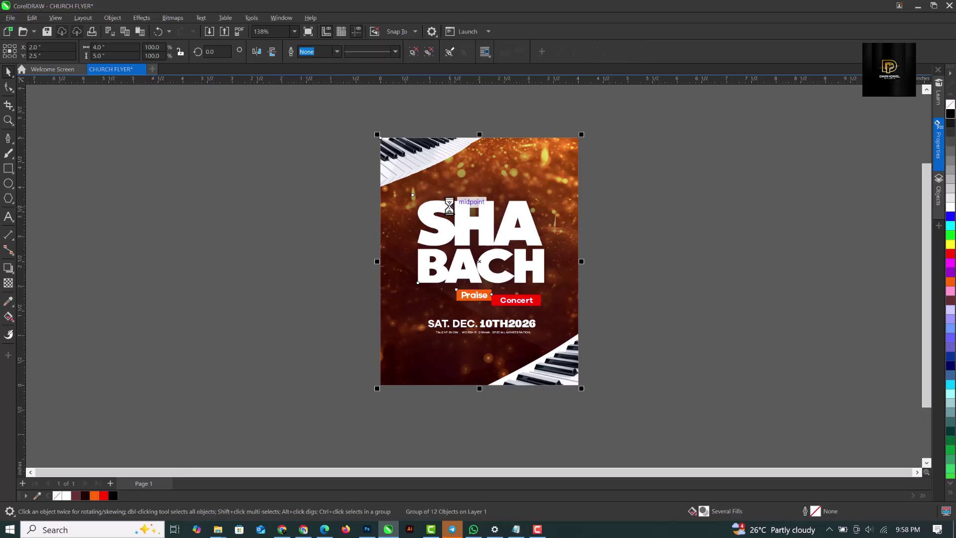
# Step: Duplicate the flyer to the right and convert the copy to a 300 dpi RGB bitmap
pyautogui.moveTo(468, 180); pyautogui.dragTo(669, 190)
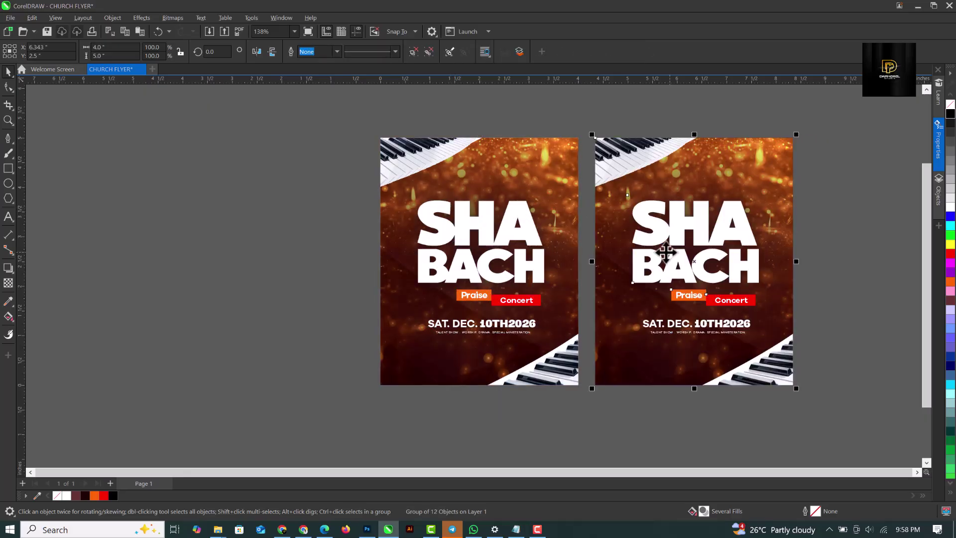
pyautogui.click(169, 18)
pyautogui.click(192, 29)
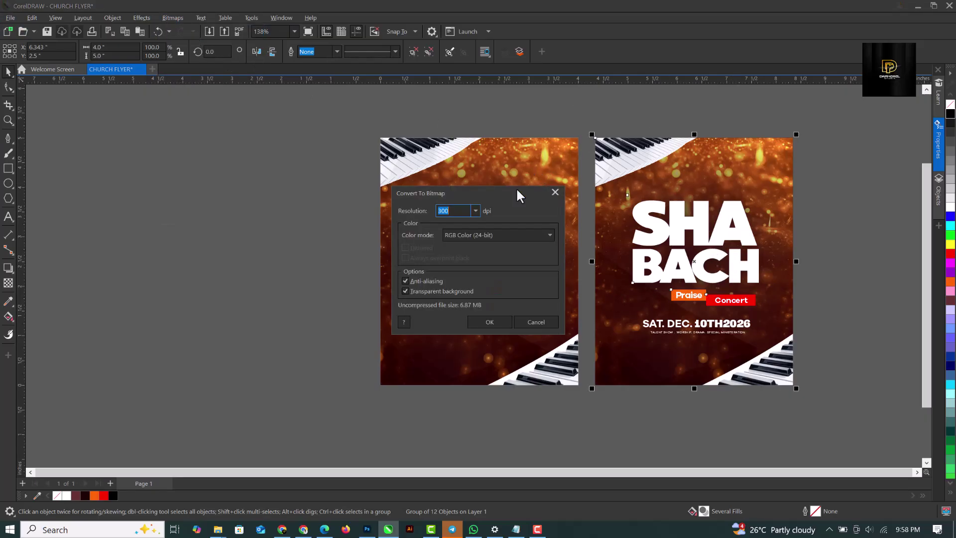
pyautogui.click(493, 323)
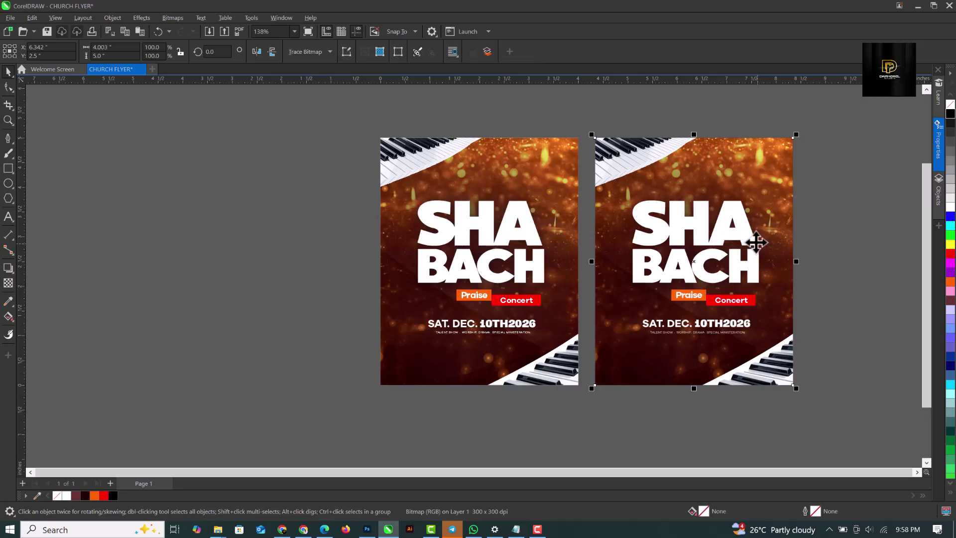
pyautogui.click(142, 17)
# Step: Apply Gaussian Add Noise to the bitmap copy with level 97 and density 76
pyautogui.moveTo(159, 172)
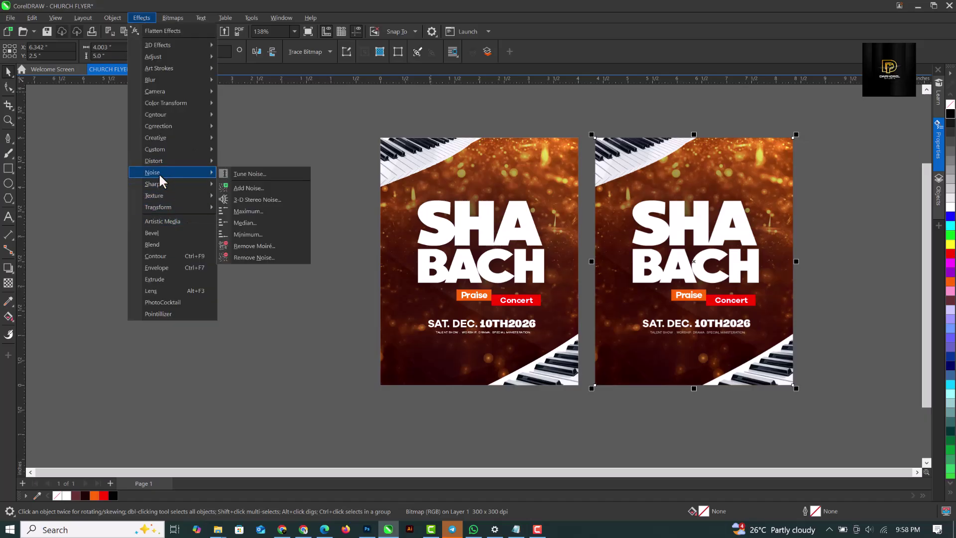
pyautogui.click(728, 287)
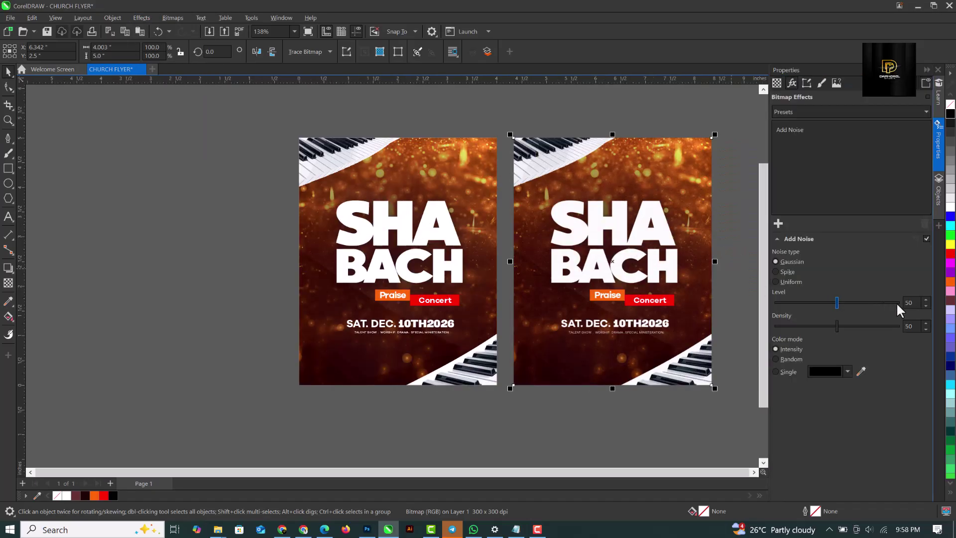
pyautogui.click(894, 302)
pyautogui.click(864, 323)
pyautogui.click(874, 324)
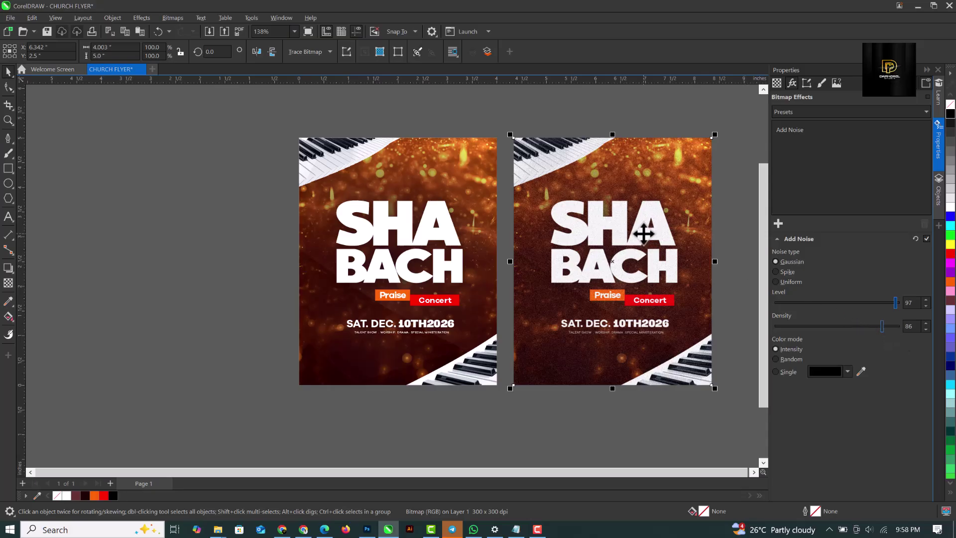
pyautogui.scroll(3, 642, 235)
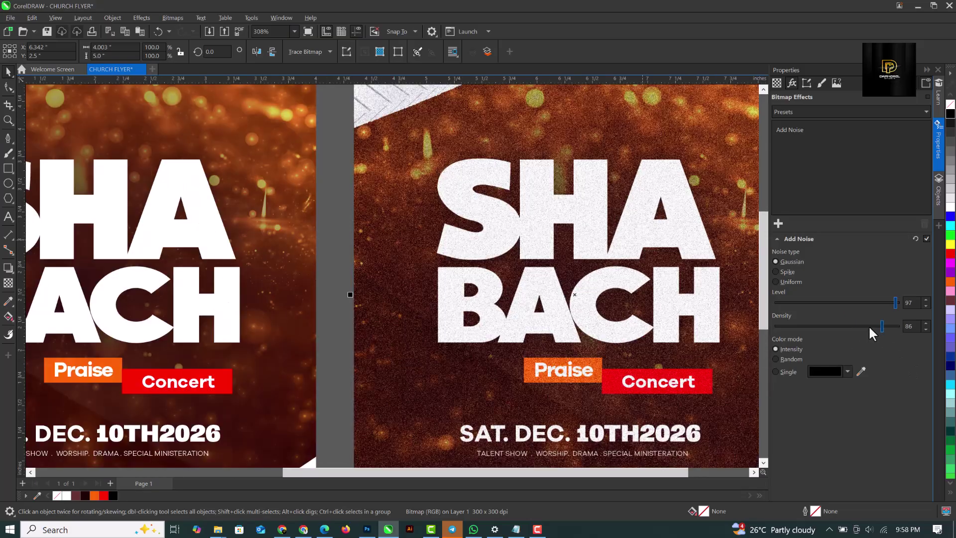
pyautogui.click(868, 326)
pyautogui.scroll(-3, 473, 245)
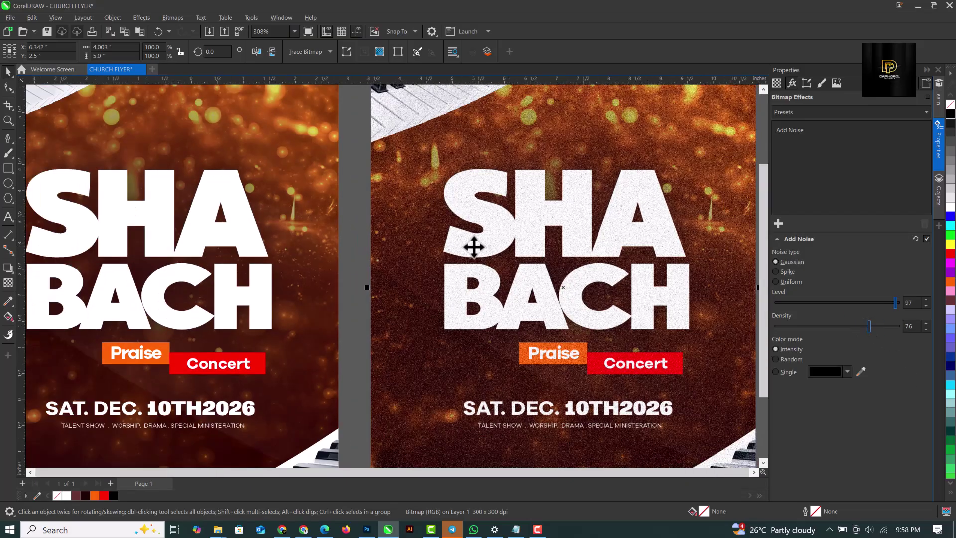